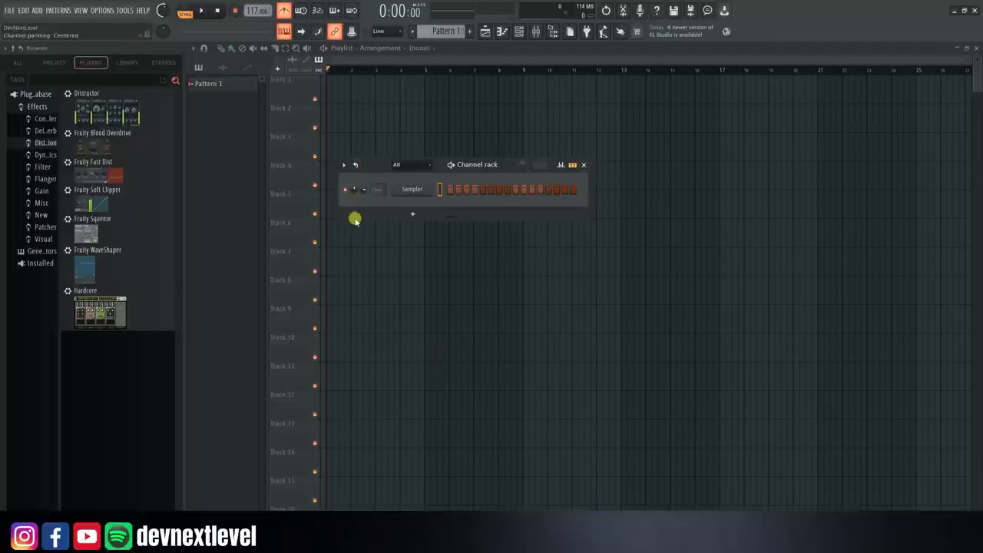
Step: Bring up the channel rack and add an FL Keys channel
{"action": "left_click", "coordinate": [520, 32]}
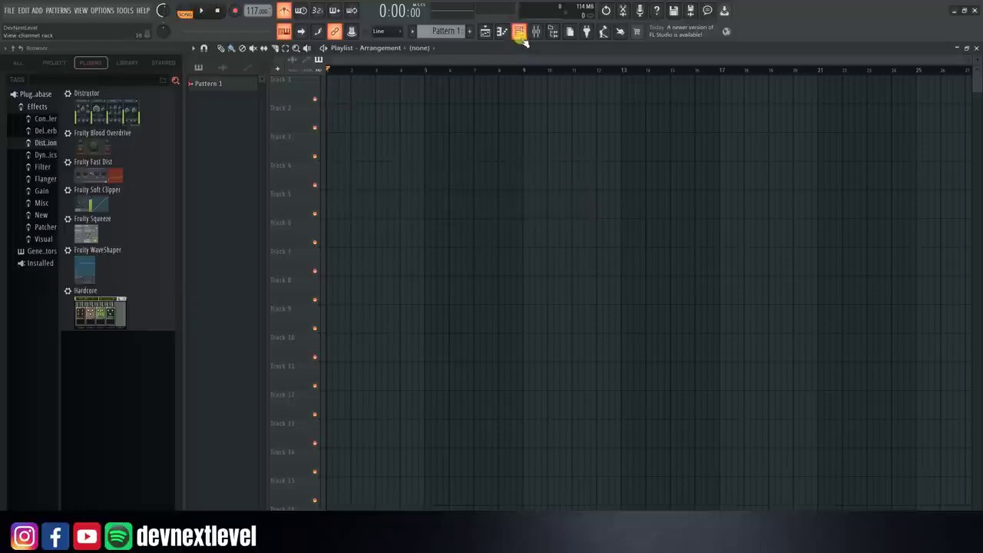
{"action": "left_click", "coordinate": [520, 35]}
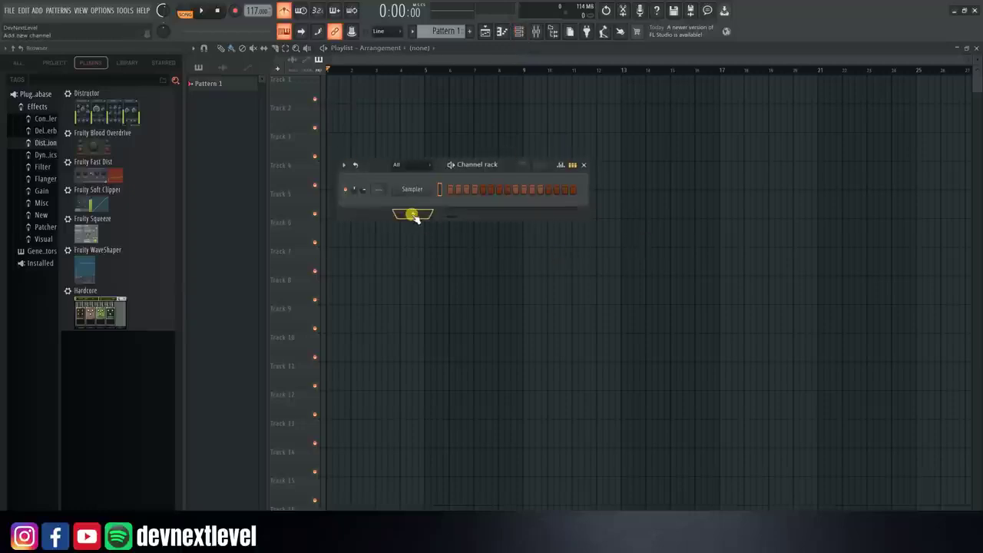
{"action": "left_click", "coordinate": [413, 214]}
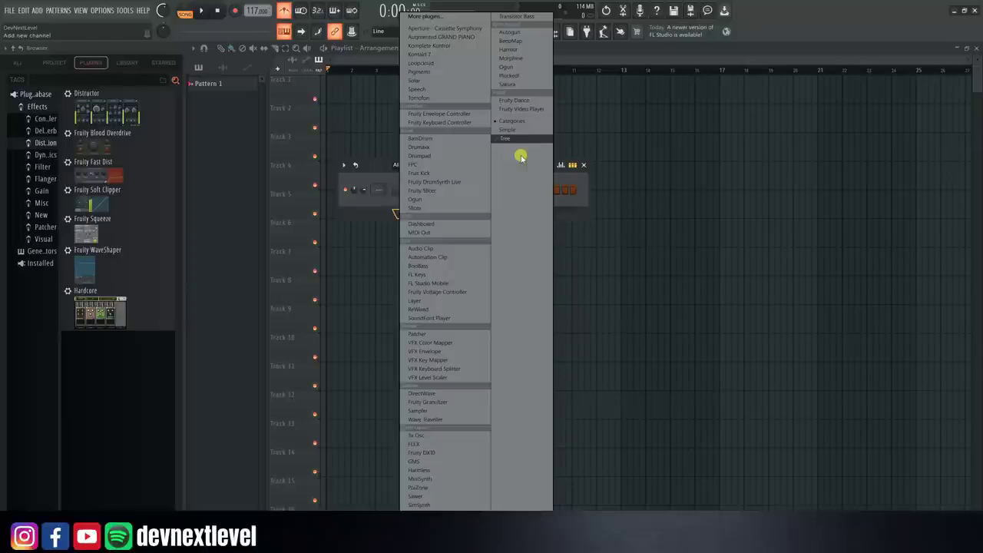
{"action": "left_click", "coordinate": [419, 274]}
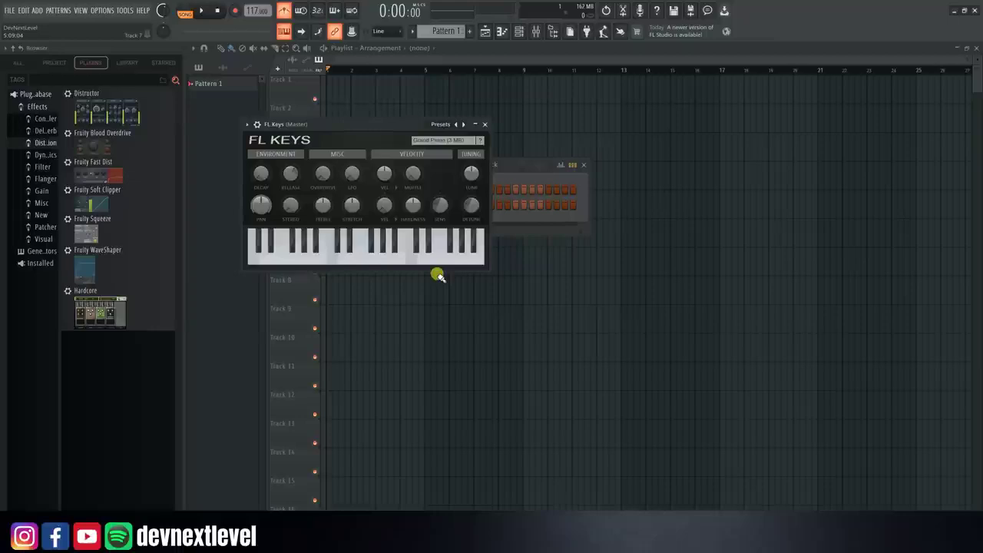
Step: Audition a few notes on the FL Keys on-screen keyboard and close the plugin window
{"action": "mouse_move", "coordinate": [437, 259]}
{"action": "left_mouse_down"}
{"action": "mouse_move", "coordinate": [293, 259]}
{"action": "mouse_move", "coordinate": [410, 241]}
{"action": "mouse_move", "coordinate": [415, 290]}
{"action": "left_mouse_up"}
{"action": "left_click", "coordinate": [417, 234]}
{"action": "left_click", "coordinate": [484, 123]}
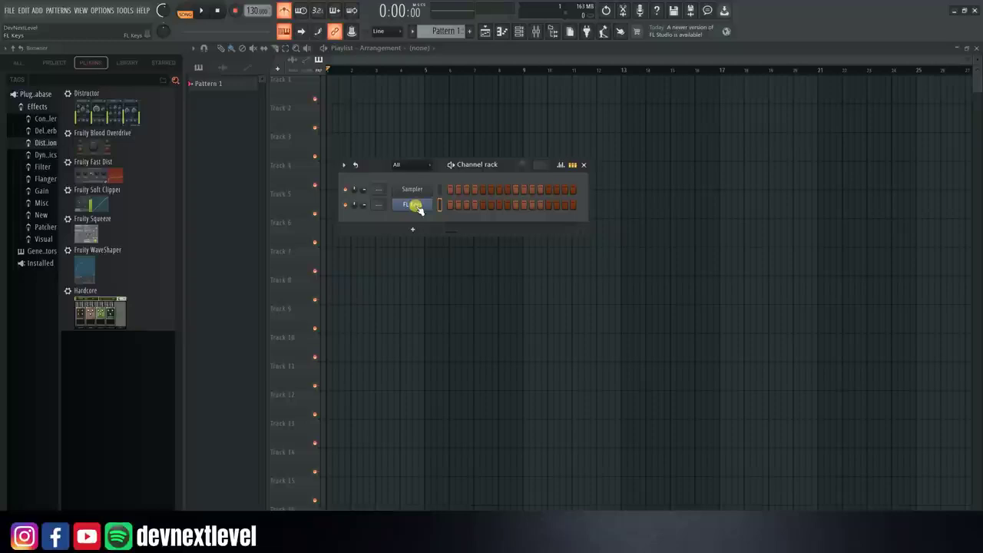
Step: Open the FL Keys channel in the piano roll
{"action": "right_click", "coordinate": [415, 205]}
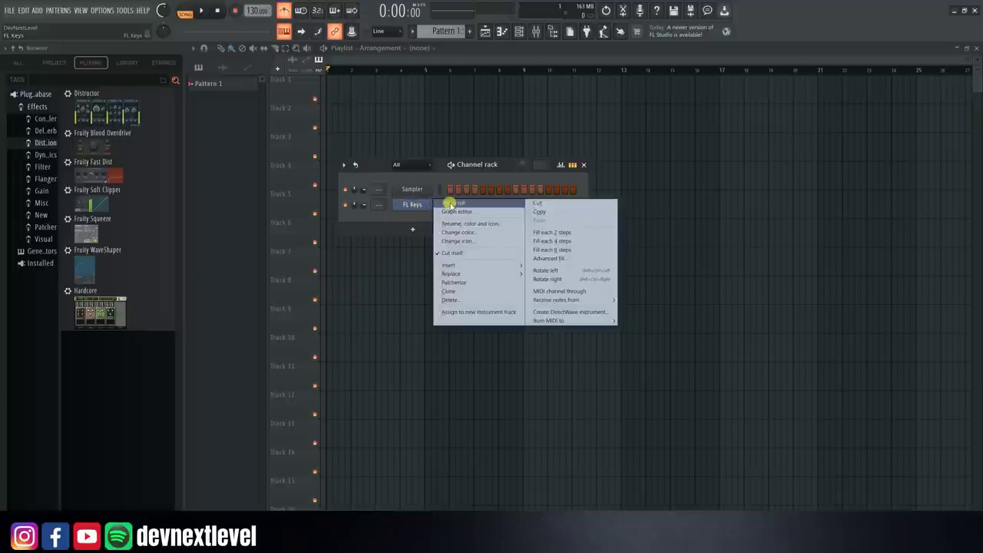
{"action": "left_click", "coordinate": [454, 202]}
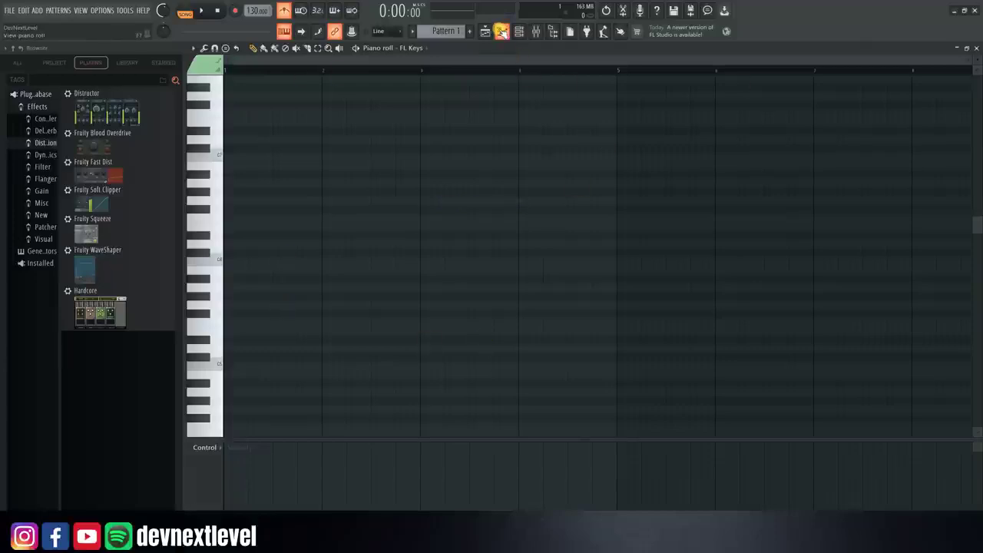
{"action": "left_click", "coordinate": [502, 31]}
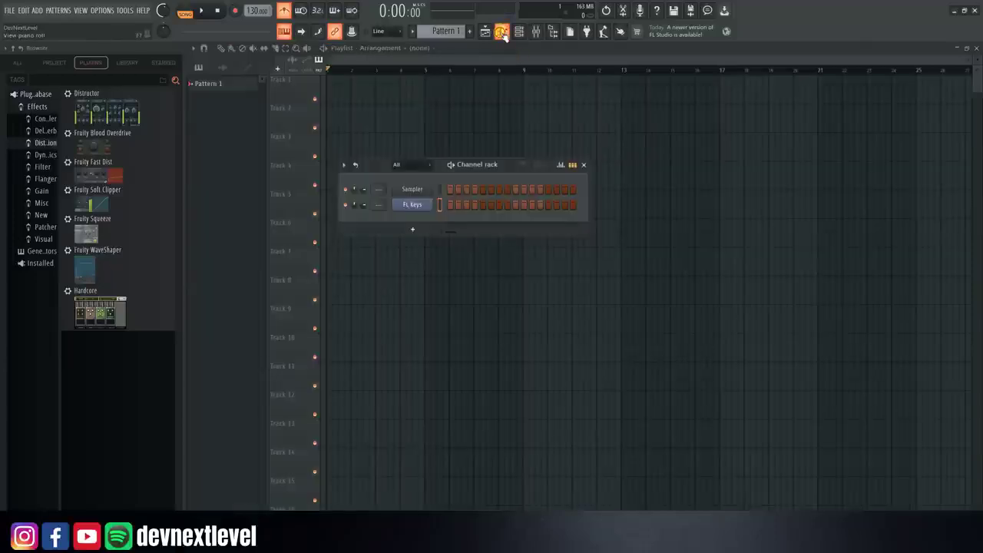
{"action": "left_click", "coordinate": [502, 32]}
{"action": "left_click", "coordinate": [502, 32]}
{"action": "left_click", "coordinate": [502, 32]}
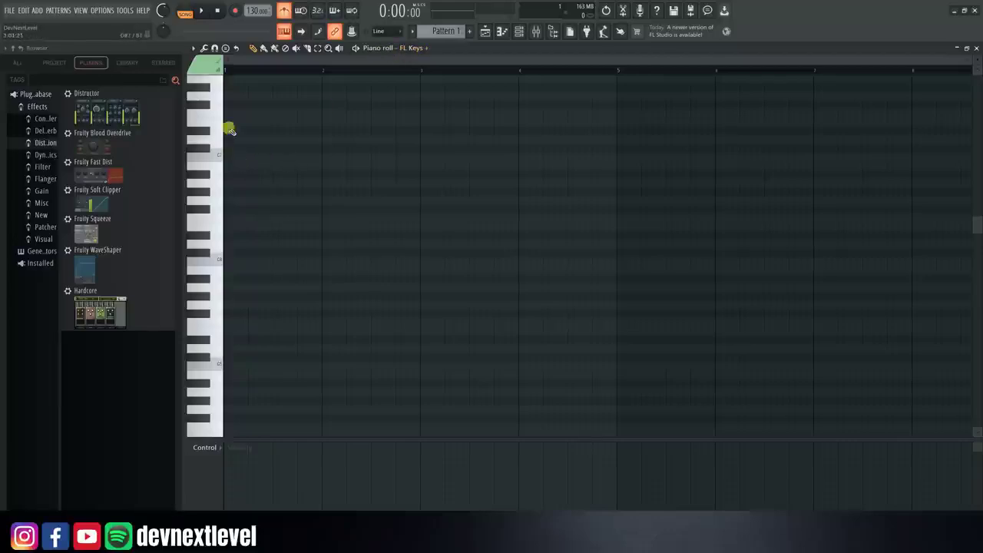
Step: Place fourteen short notes at varied pitches across the first four bars of the FL Keys piano roll
{"action": "left_click", "coordinate": [241, 191]}
{"action": "left_click", "coordinate": [273, 174]}
{"action": "left_click", "coordinate": [284, 226]}
{"action": "left_click", "coordinate": [309, 261]}
{"action": "left_click", "coordinate": [351, 217]}
{"action": "left_click", "coordinate": [389, 174]}
{"action": "left_click", "coordinate": [420, 147]}
{"action": "left_click", "coordinate": [463, 130]}
{"action": "left_click", "coordinate": [462, 201]}
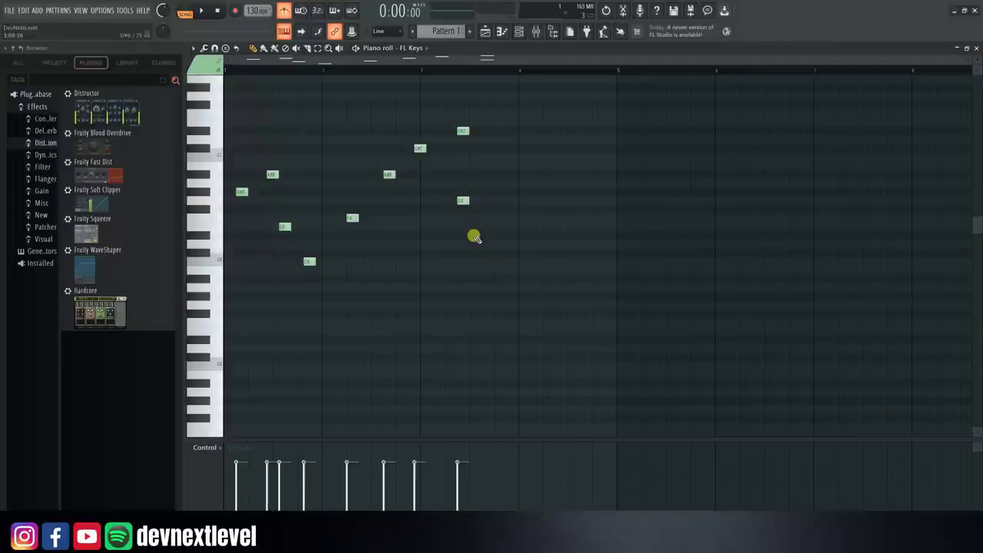
{"action": "left_click", "coordinate": [498, 165]}
{"action": "left_click", "coordinate": [517, 139]}
{"action": "left_click", "coordinate": [543, 122]}
{"action": "left_click", "coordinate": [574, 165]}
{"action": "left_click", "coordinate": [610, 192]}
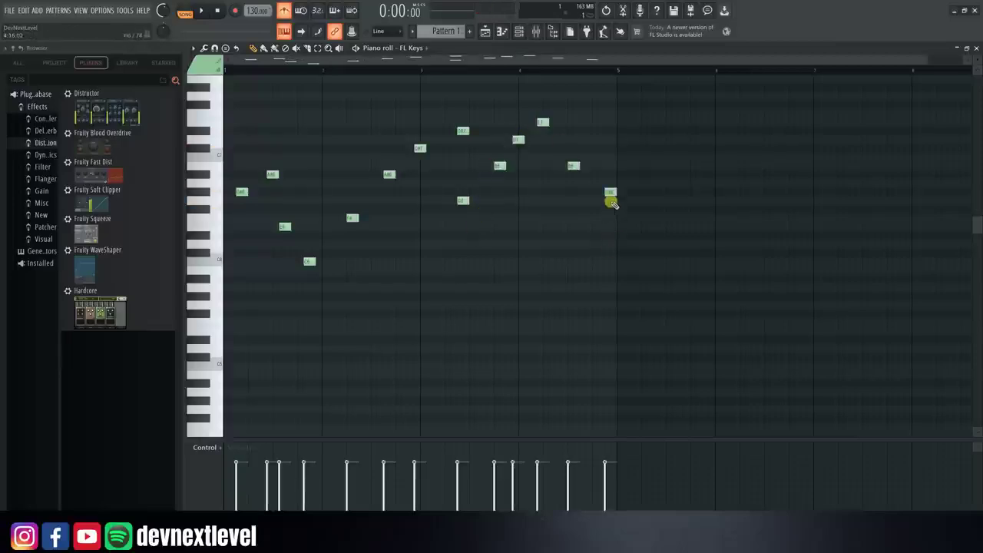
Step: Delete all fourteen notes from the FL Keys piano roll, working from the last one back to the first
{"action": "right_click", "coordinate": [611, 193]}
{"action": "right_click", "coordinate": [573, 166]}
{"action": "right_click", "coordinate": [543, 123]}
{"action": "right_click", "coordinate": [519, 140]}
{"action": "right_click", "coordinate": [501, 165]}
{"action": "right_click", "coordinate": [462, 199]}
{"action": "right_click", "coordinate": [462, 132]}
{"action": "right_click", "coordinate": [419, 148]}
{"action": "right_click", "coordinate": [388, 174]}
{"action": "right_click", "coordinate": [352, 219]}
{"action": "right_click", "coordinate": [308, 262]}
{"action": "right_click", "coordinate": [282, 227]}
{"action": "right_click", "coordinate": [271, 175]}
{"action": "right_click", "coordinate": [242, 192]}
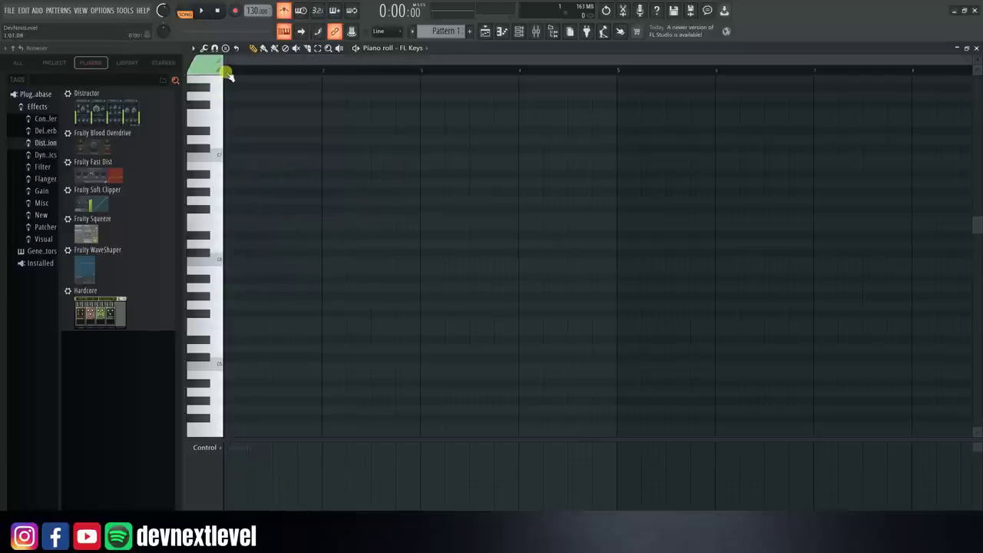
Step: Switch playback from song to pattern mode and briefly play the empty pattern
{"action": "scroll", "coordinate": [228, 74], "scroll_direction": "up", "scroll_amount": 3}
{"action": "scroll", "coordinate": [228, 74], "scroll_direction": "up", "scroll_amount": 1}
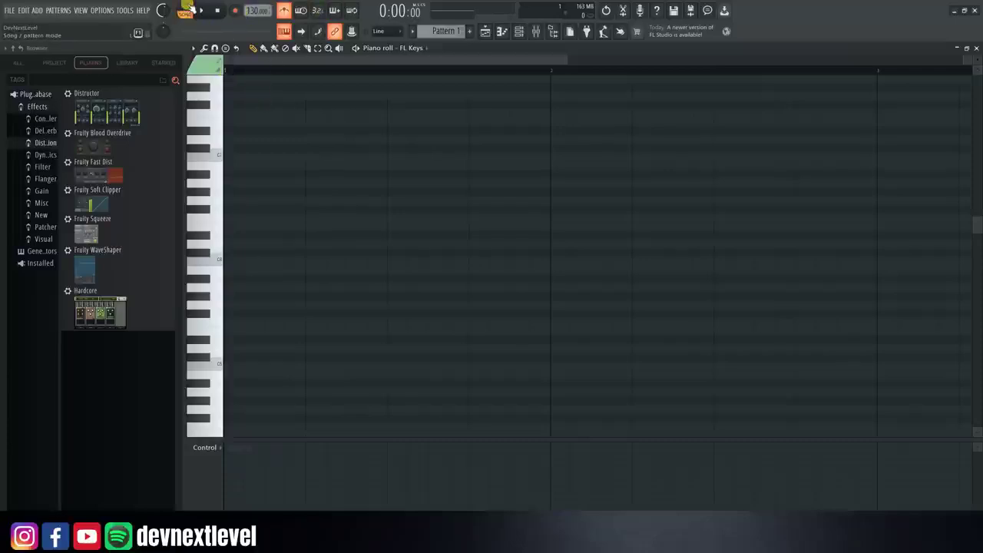
{"action": "left_click", "coordinate": [186, 11]}
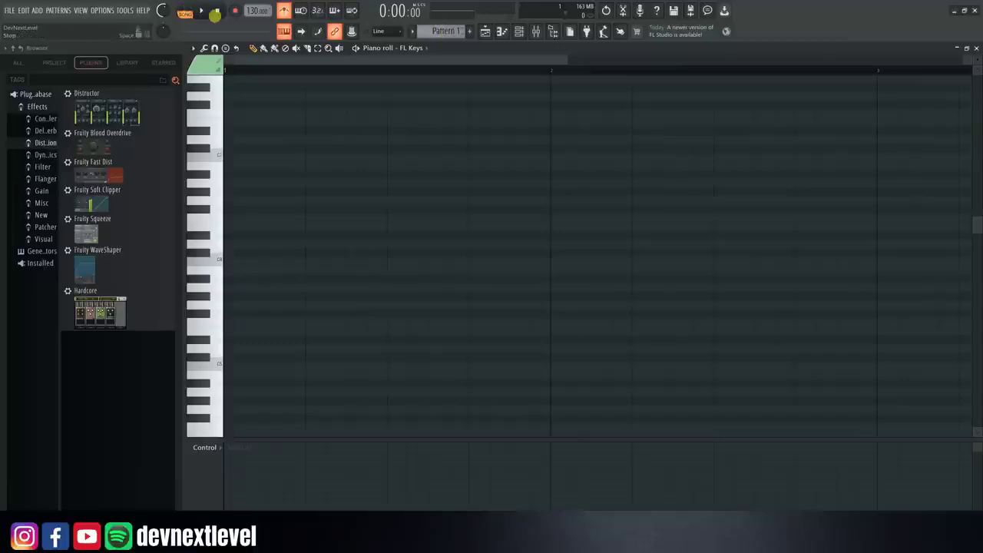
{"action": "left_click", "coordinate": [187, 10]}
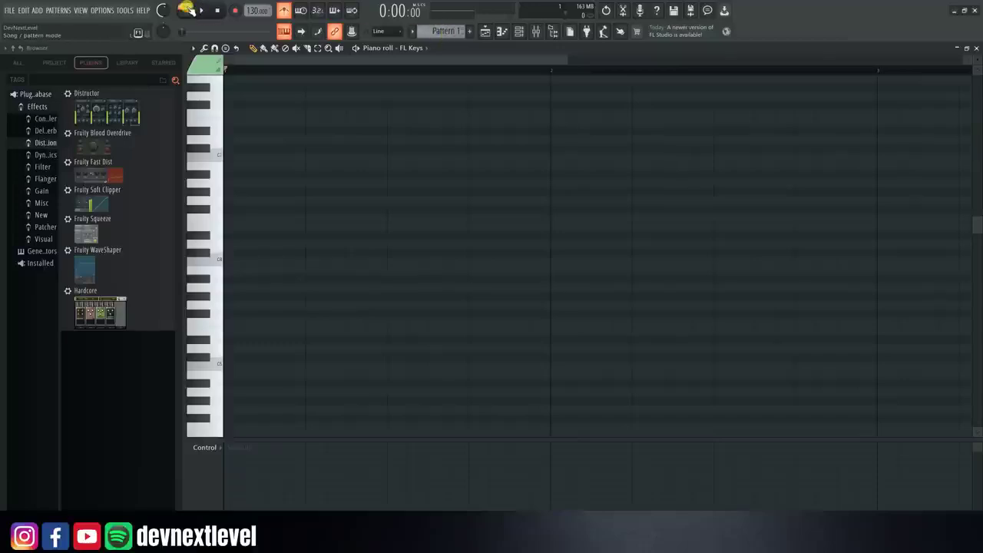
{"action": "left_click", "coordinate": [203, 14]}
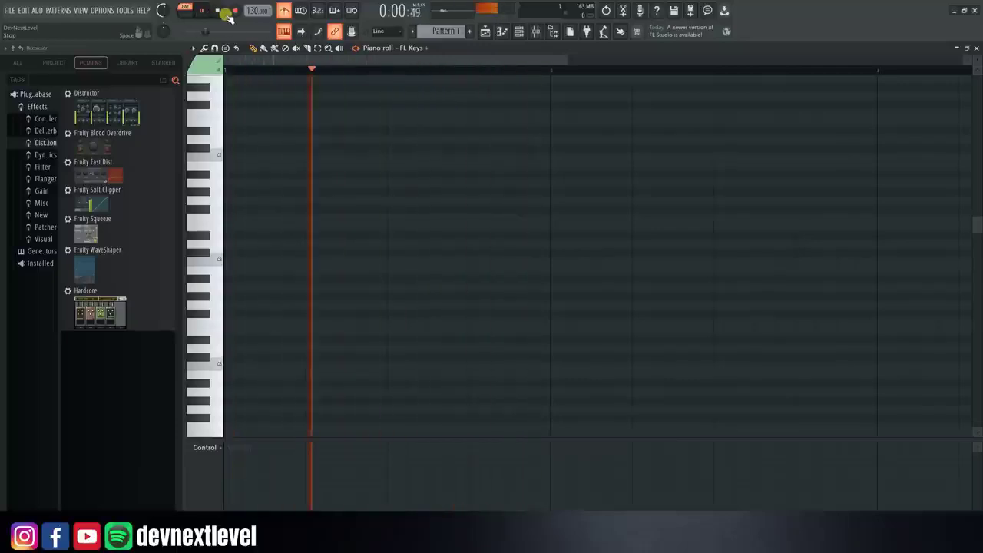
{"action": "left_click", "coordinate": [223, 14]}
Step: Place a G6 note at the very start of bar 1 and audition its piano key
{"action": "left_click_drag", "start_coordinate": [267, 229], "coordinate": [216, 204]}
{"action": "left_click", "coordinate": [219, 203]}
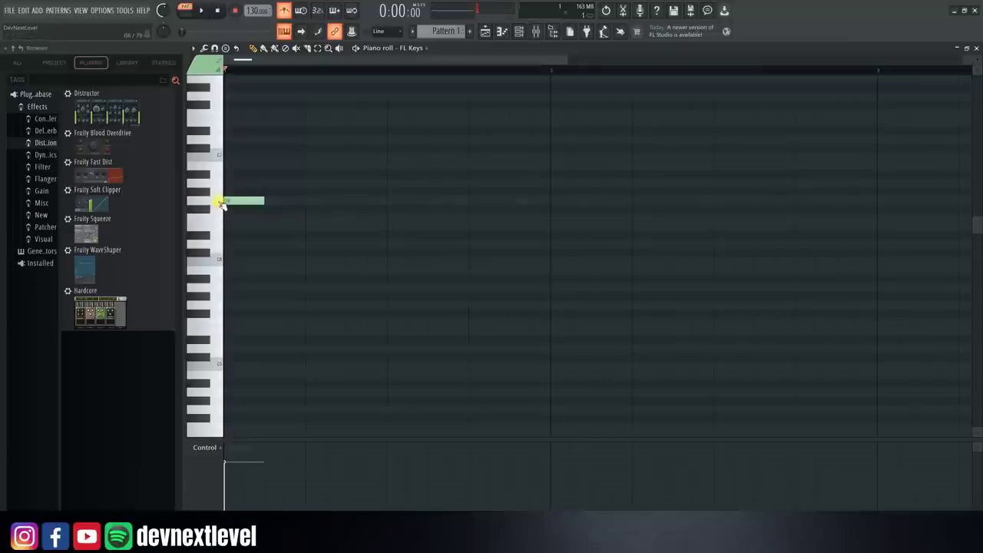
{"action": "left_click", "coordinate": [220, 204]}
Step: Start and stop pattern playback several times to listen to the single G6 note
{"action": "left_click", "coordinate": [201, 10]}
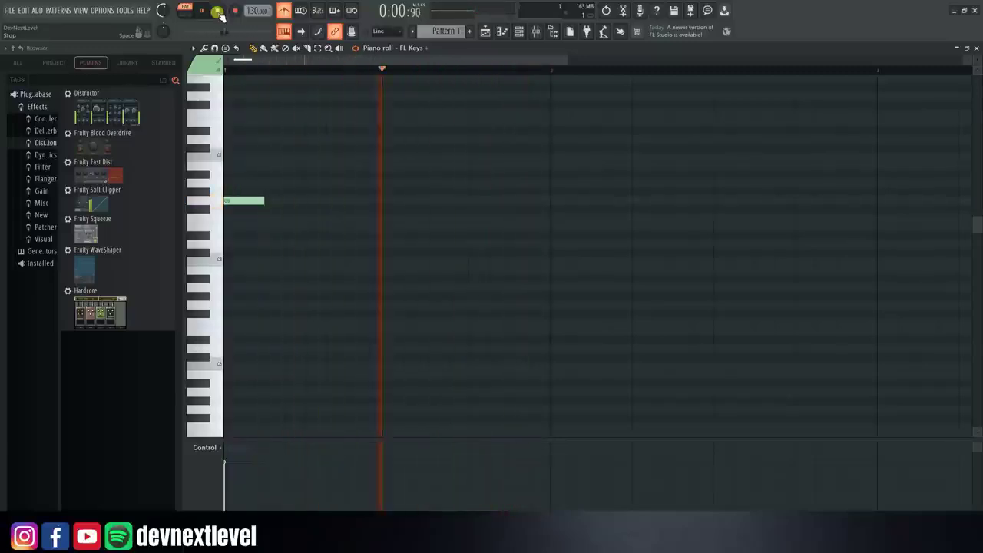
{"action": "key", "text": "space"}
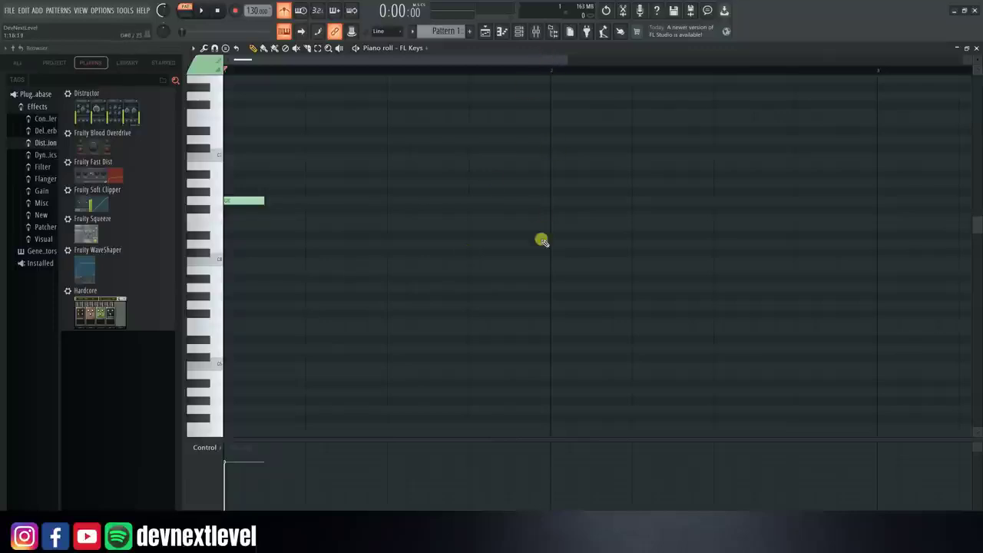
{"action": "key", "text": "space"}
{"action": "key", "text": "space"}
{"action": "key", "text": "space"}
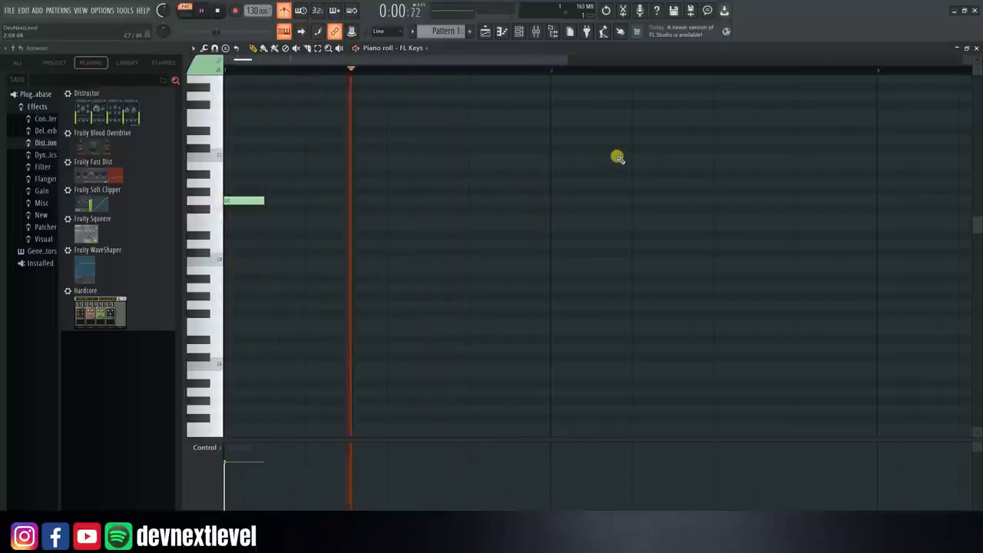
{"action": "key", "text": "space"}
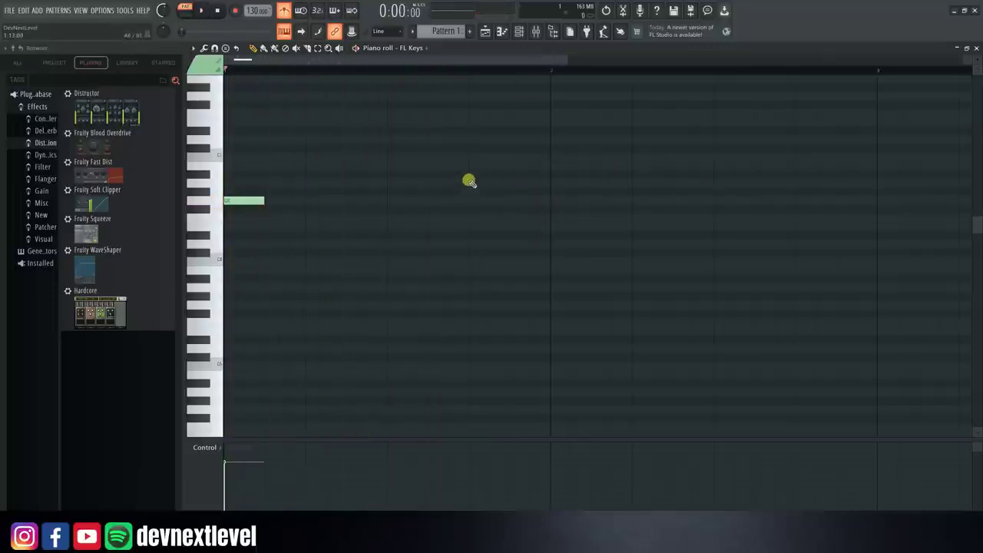
Step: Place an A#6 note on the fourth beat of bar 1
{"action": "left_click", "coordinate": [468, 175]}
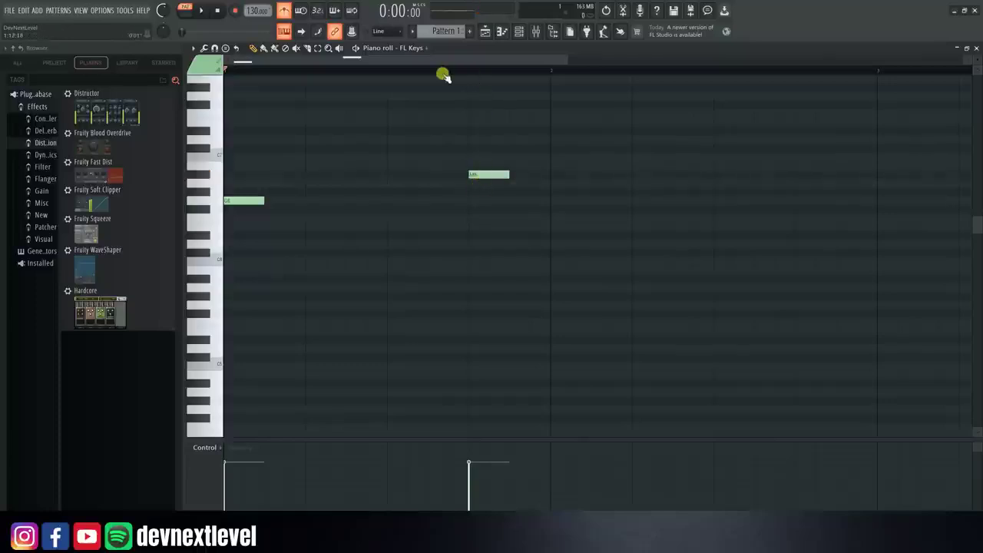
{"action": "scroll", "coordinate": [475, 73], "scroll_direction": "down", "scroll_amount": 5}
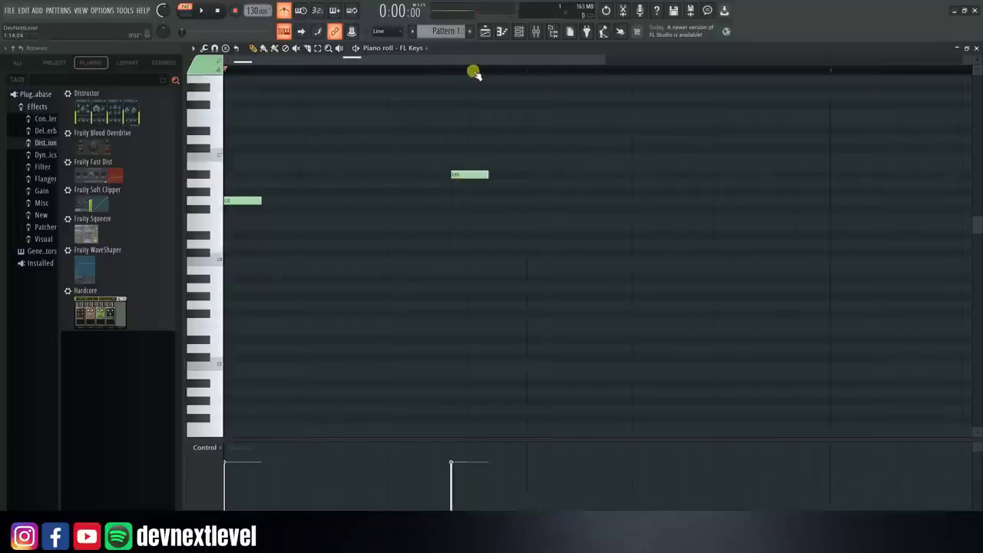
{"action": "scroll", "coordinate": [475, 73], "scroll_direction": "down", "scroll_amount": 1}
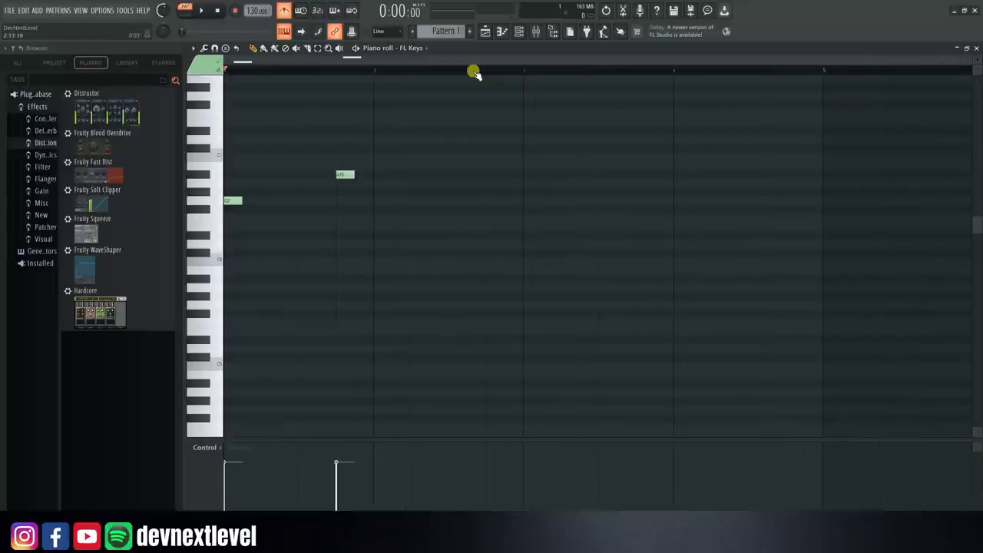
Step: Try a G#6 note in bar 5 and play the pattern without it
{"action": "left_click", "coordinate": [921, 192]}
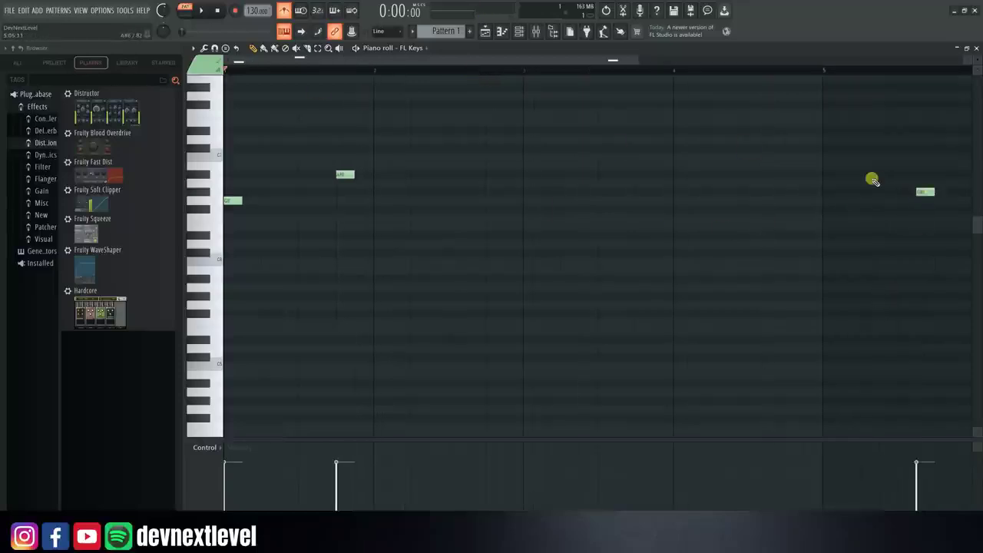
{"action": "right_click", "coordinate": [922, 191]}
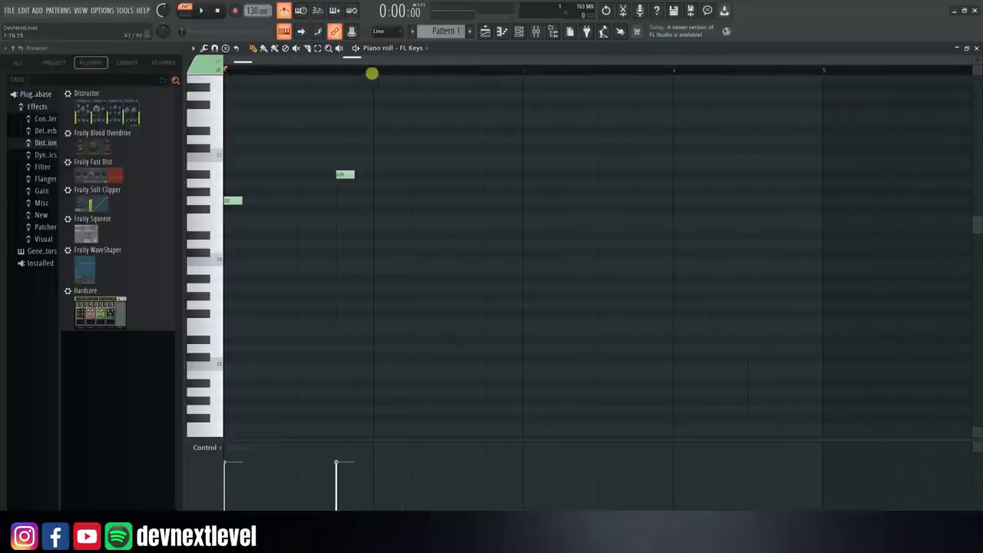
{"action": "key", "text": "space"}
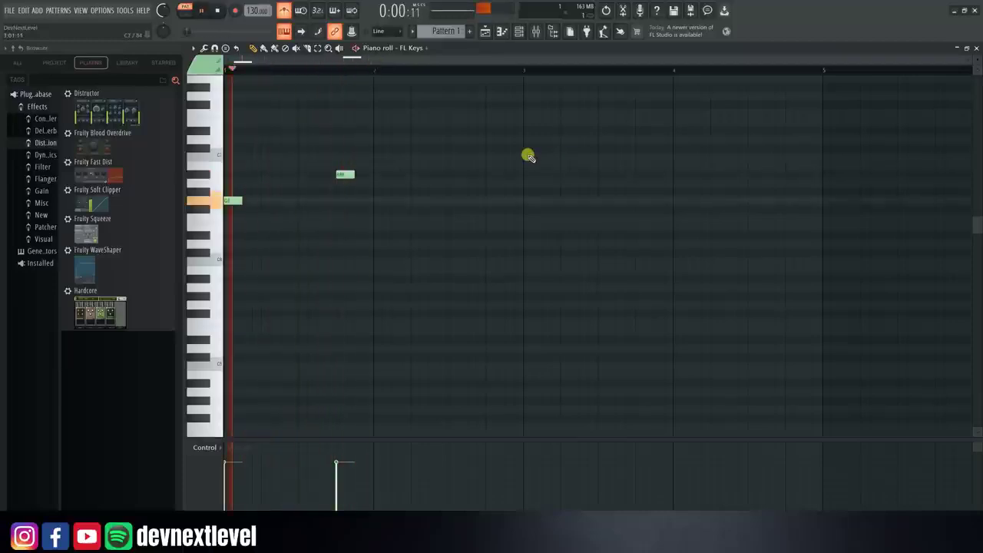
{"action": "key", "text": "space"}
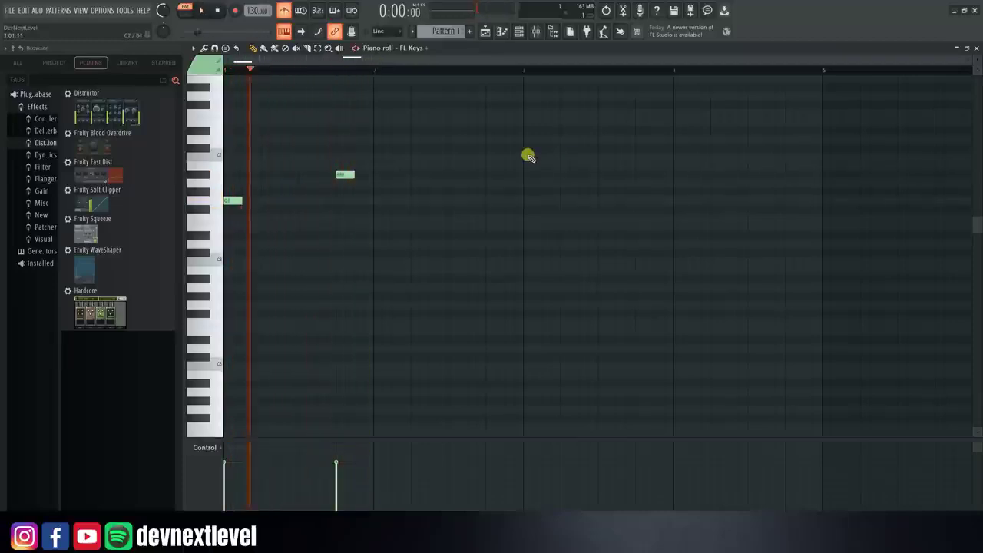
Step: Place a B6 note in bar 5 and play the pattern to hear the gap before it
{"action": "left_click", "coordinate": [882, 166]}
{"action": "key", "text": "space"}
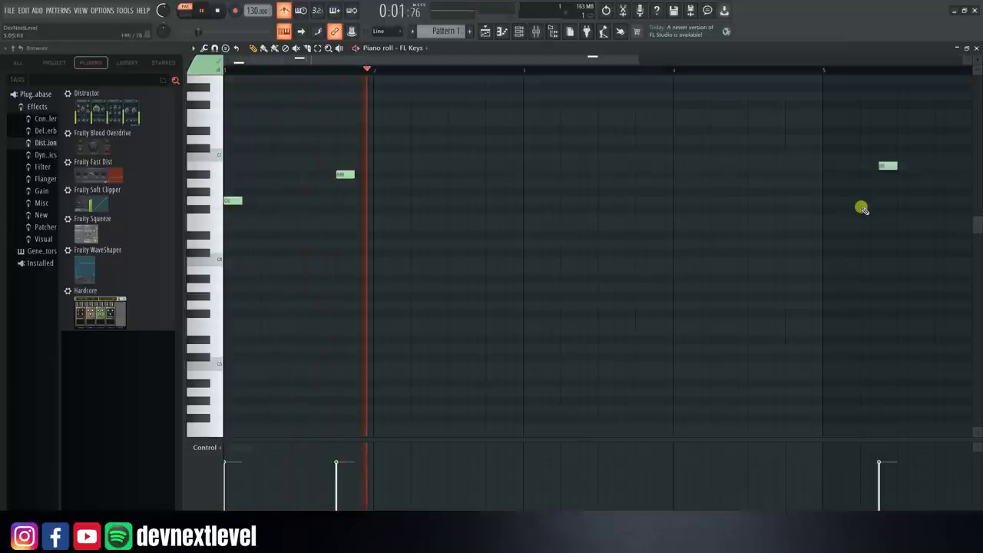
{"action": "key", "text": "space"}
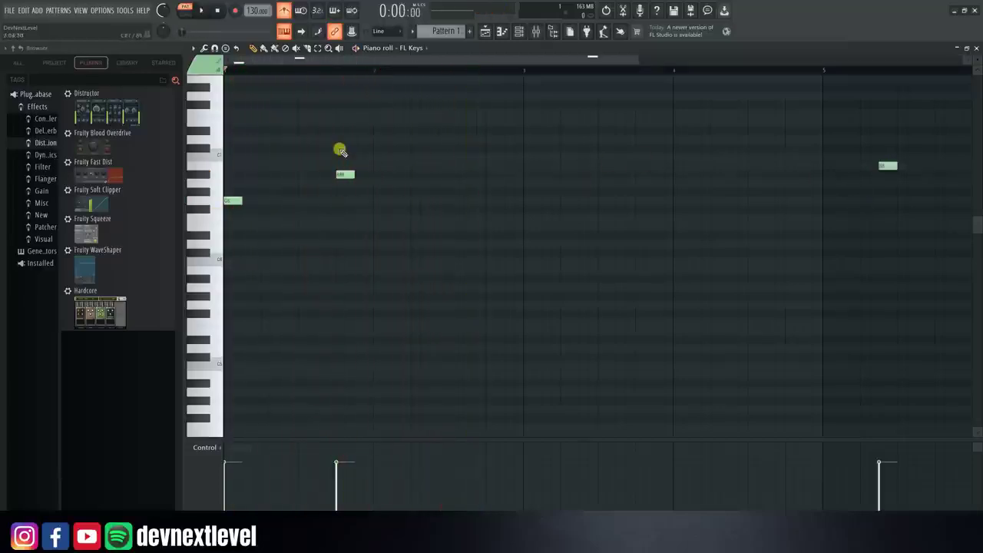
{"action": "key", "text": "space"}
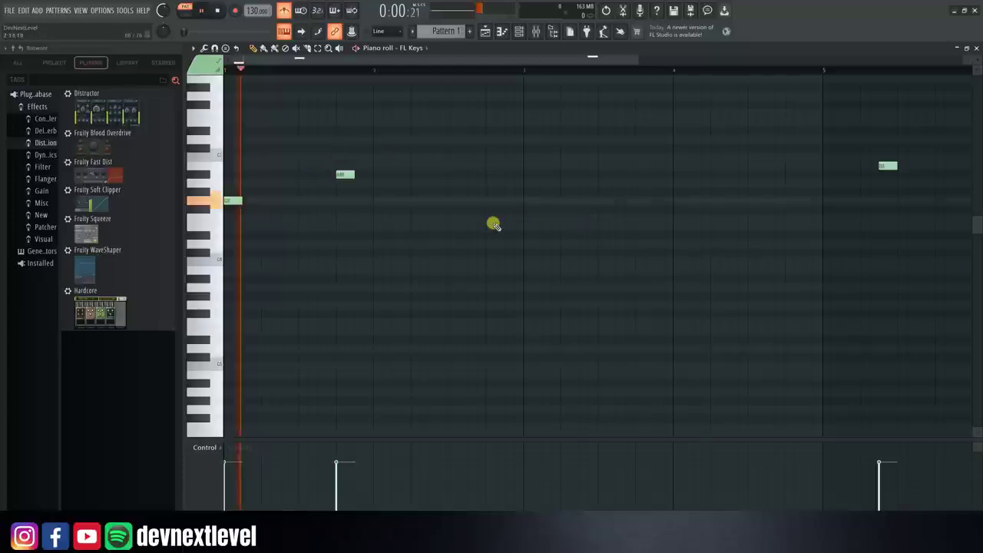
{"action": "key", "text": "space"}
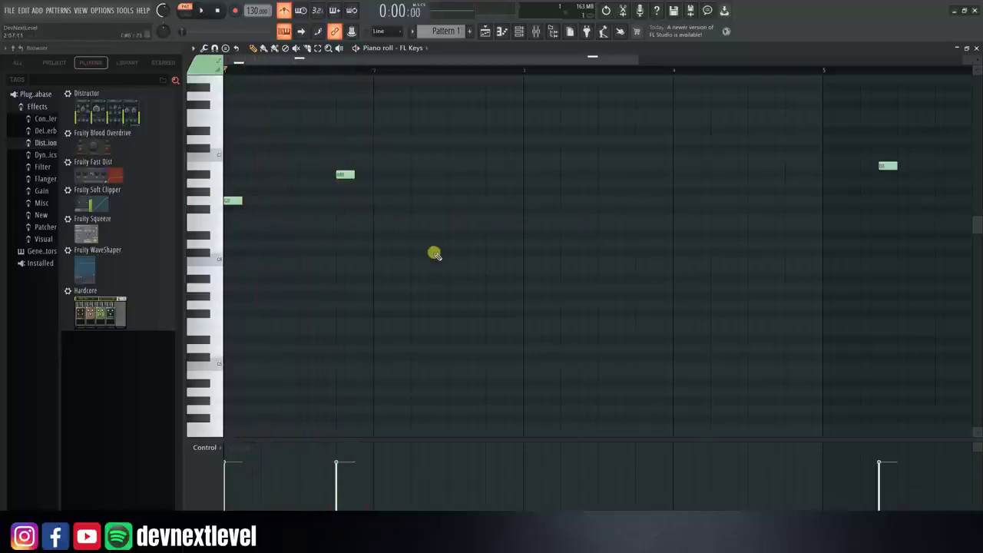
Step: Place an A6 note at the start of bar 2 and replay the pattern from the beginning
{"action": "left_click", "coordinate": [374, 186]}
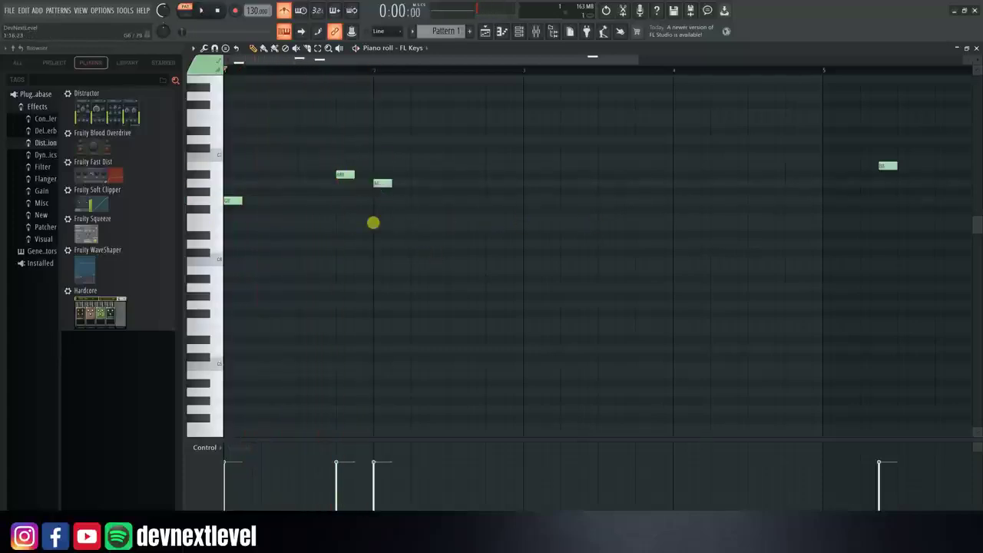
{"action": "key", "text": "space"}
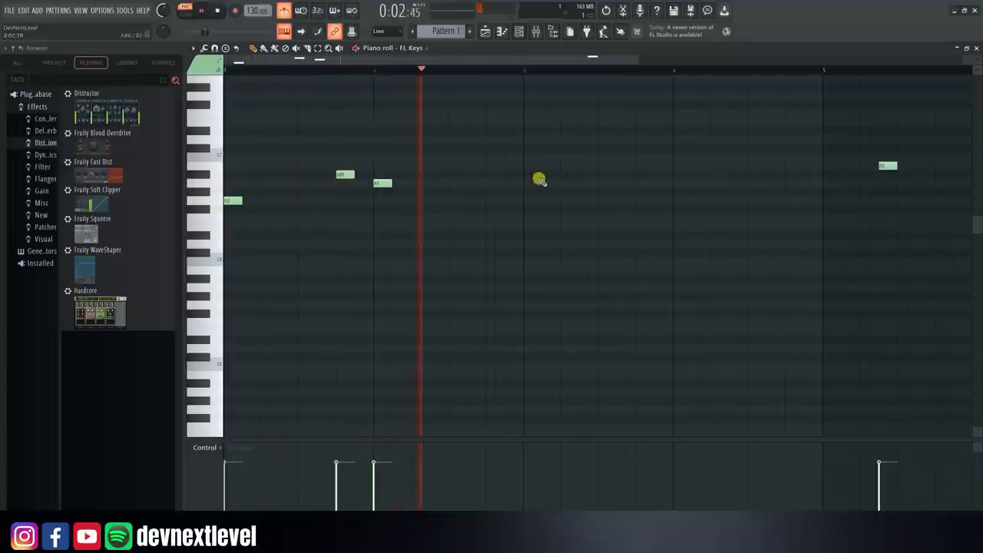
{"action": "key", "text": "space"}
{"action": "key", "text": "space"}
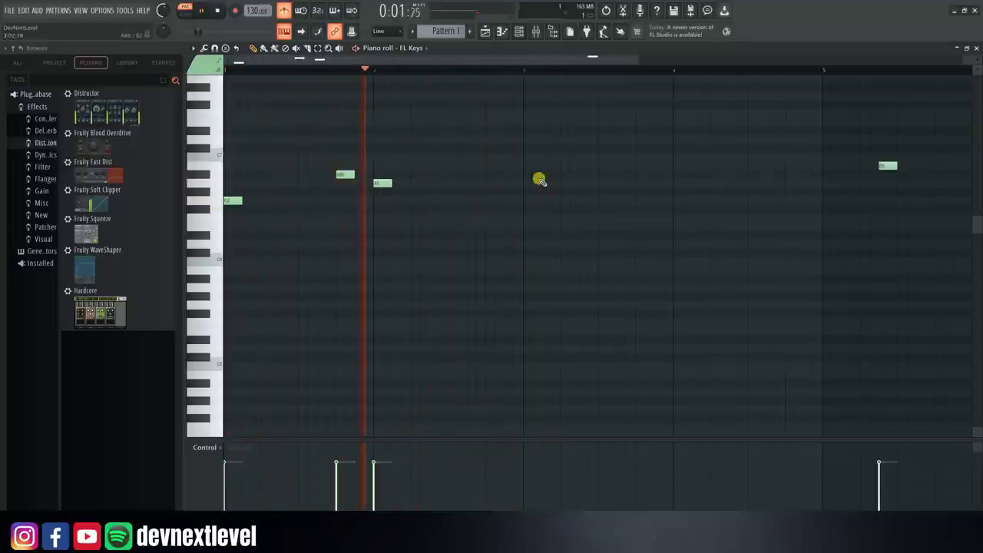
Step: Place an F6 note on the fourth beat of bar 2 and a G6 note at the start of bar 3, then play the pattern
{"action": "key", "text": "space"}
{"action": "left_click_drag", "start_coordinate": [487, 206], "coordinate": [493, 219]}
{"action": "left_click", "coordinate": [530, 201]}
{"action": "key", "text": "space"}
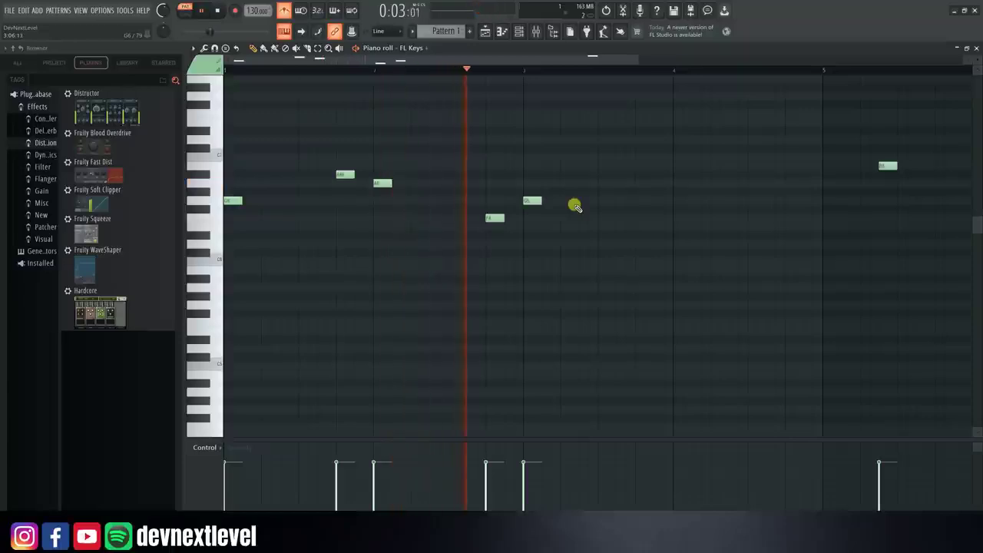
{"action": "key", "text": "space"}
Step: Delete the B6 note in bar 5 and replay the pattern from the beginning
{"action": "right_click", "coordinate": [888, 166]}
{"action": "key", "text": "space"}
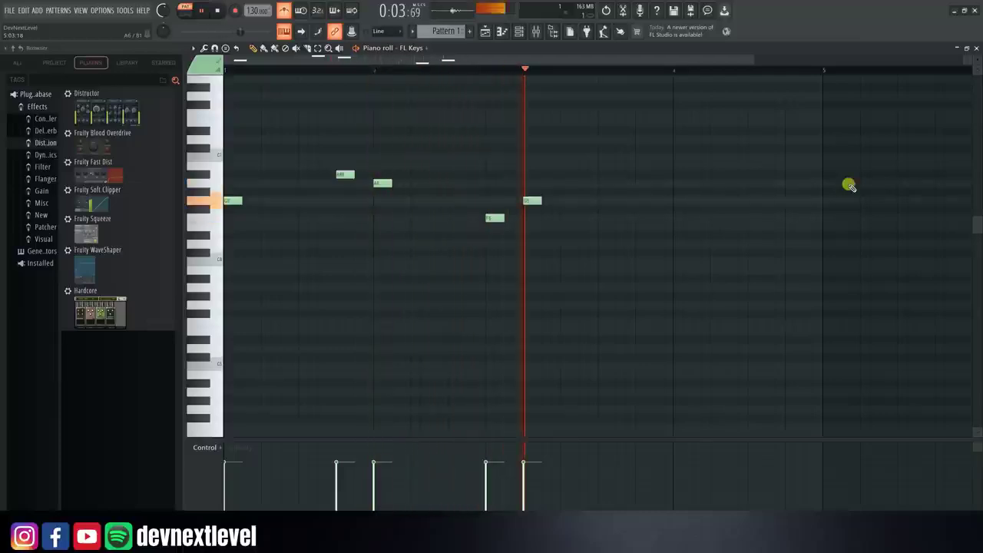
{"action": "key", "text": "space"}
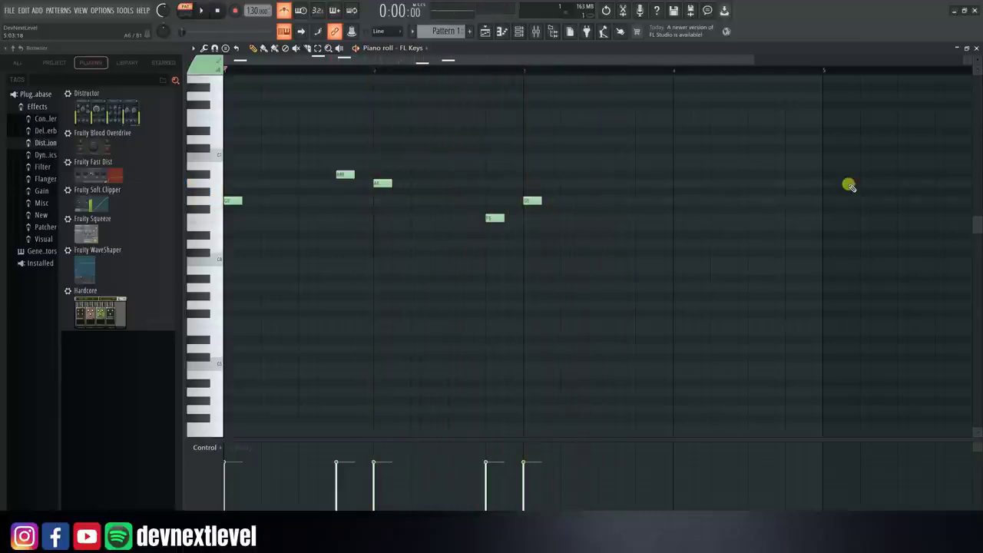
{"action": "key", "text": "space"}
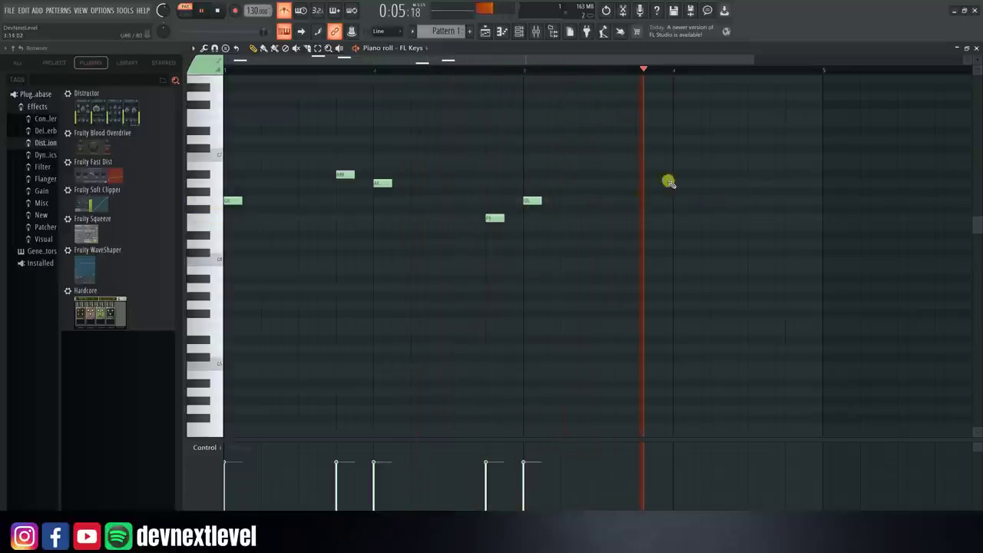
{"action": "key", "text": "space"}
Step: Place A#6 and C7 notes within the fourth beat of bar 3 and an A6 at the start of bar 4, auditioning from bar 3
{"action": "left_click_drag", "start_coordinate": [641, 198], "coordinate": [649, 169]}
{"action": "left_click", "coordinate": [658, 156]}
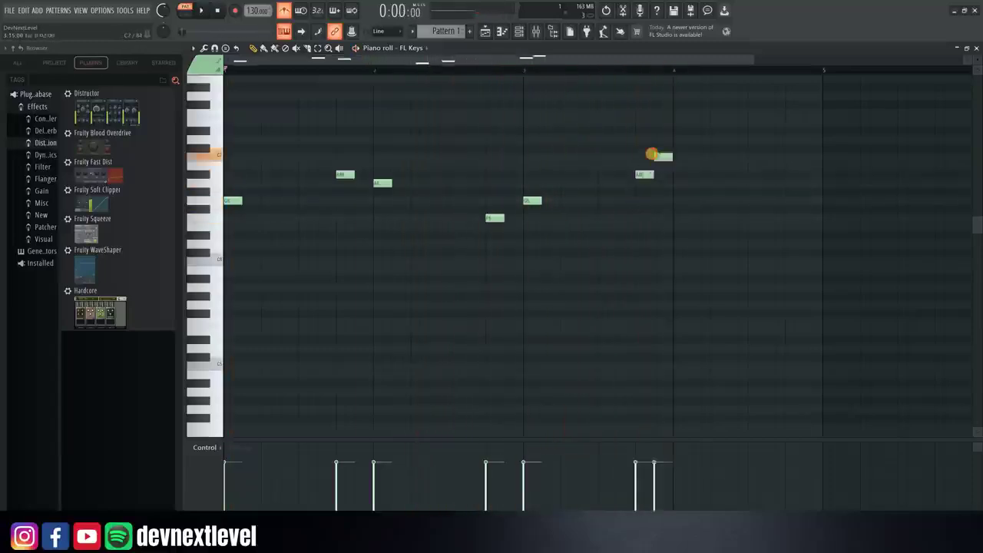
{"action": "left_click", "coordinate": [521, 70]}
{"action": "key", "text": "space"}
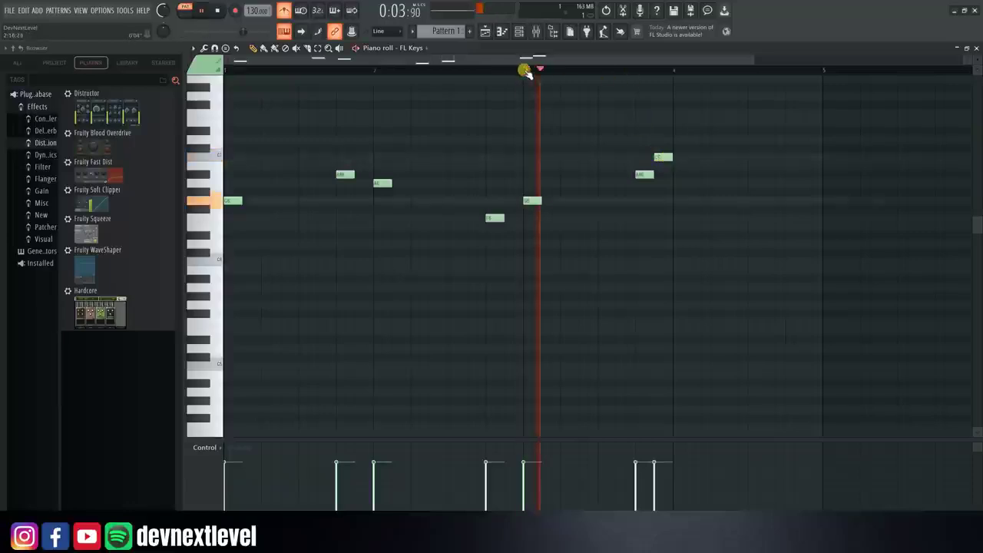
{"action": "key", "text": "space"}
{"action": "left_click_drag", "start_coordinate": [681, 173], "coordinate": [669, 192]}
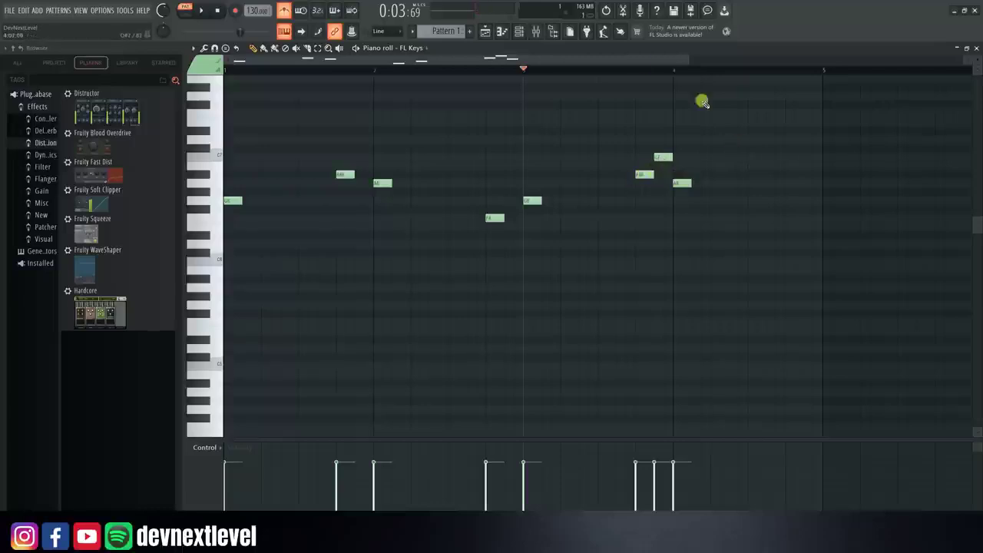
Step: Try placing a Pattern 1 clip on Track 1 of the playlist, and remove it again
{"action": "left_click", "coordinate": [487, 33]}
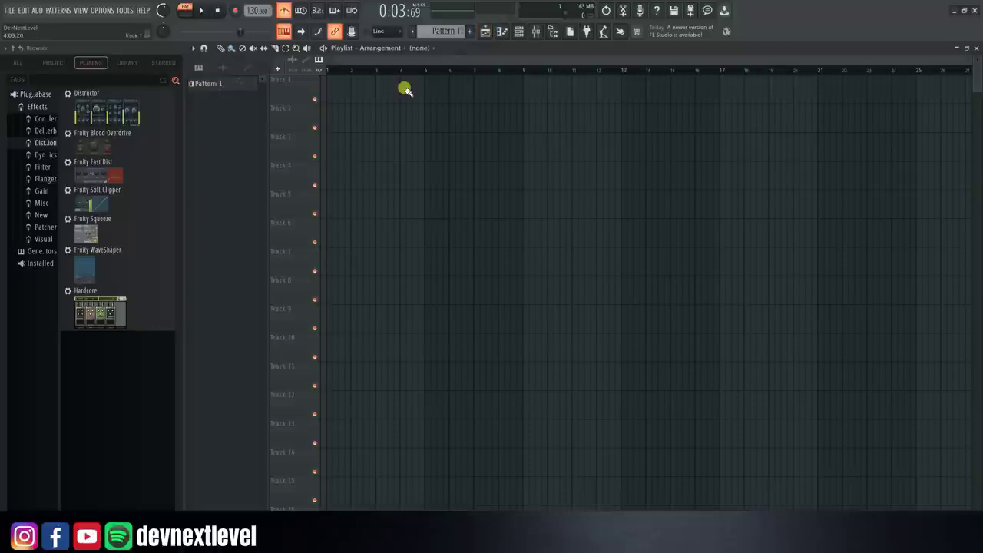
{"action": "left_click_drag", "start_coordinate": [427, 86], "coordinate": [364, 100]}
{"action": "right_click", "coordinate": [363, 99]}
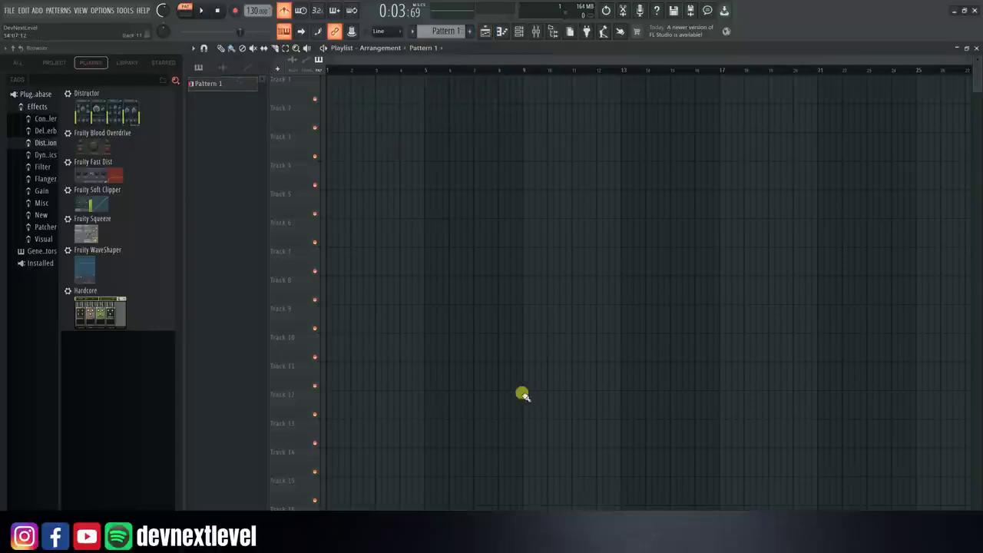
Step: Bring up the FL Keys piano roll and the mixer to compare the main windows
{"action": "left_click", "coordinate": [492, 33]}
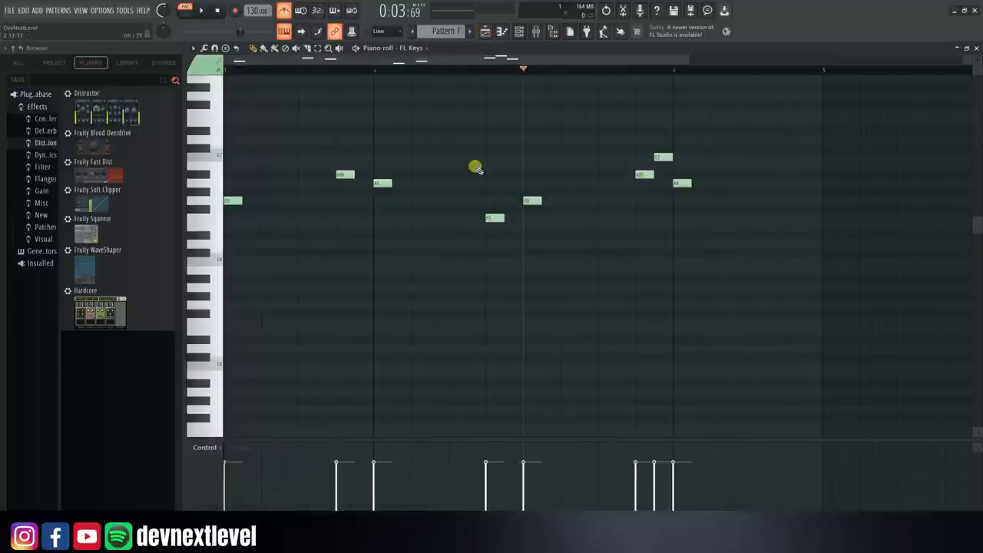
{"action": "left_click", "coordinate": [502, 31]}
{"action": "left_click", "coordinate": [519, 31]}
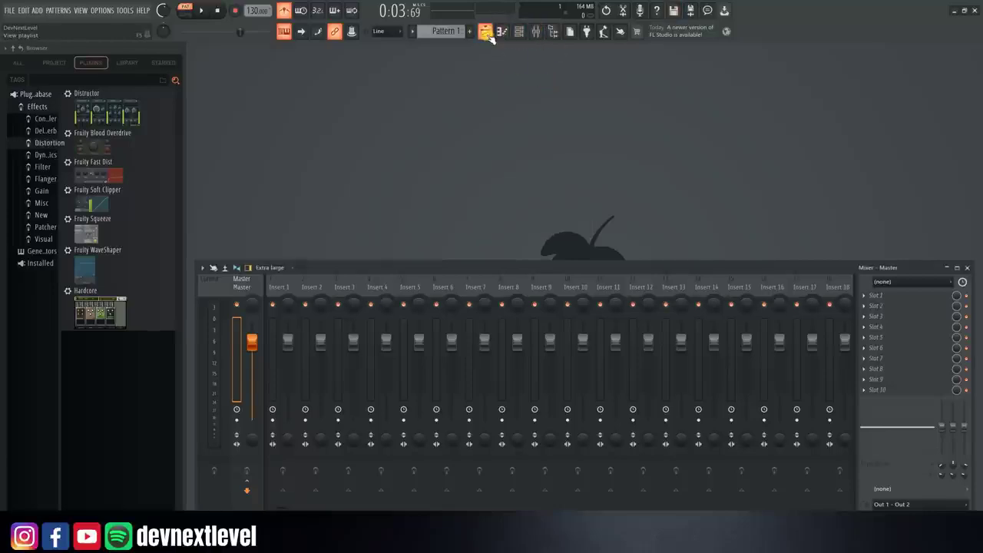
Step: Place a Pattern 1 clip on Track 1 of the playlist and move it to start at bar 1
{"action": "left_click", "coordinate": [486, 31]}
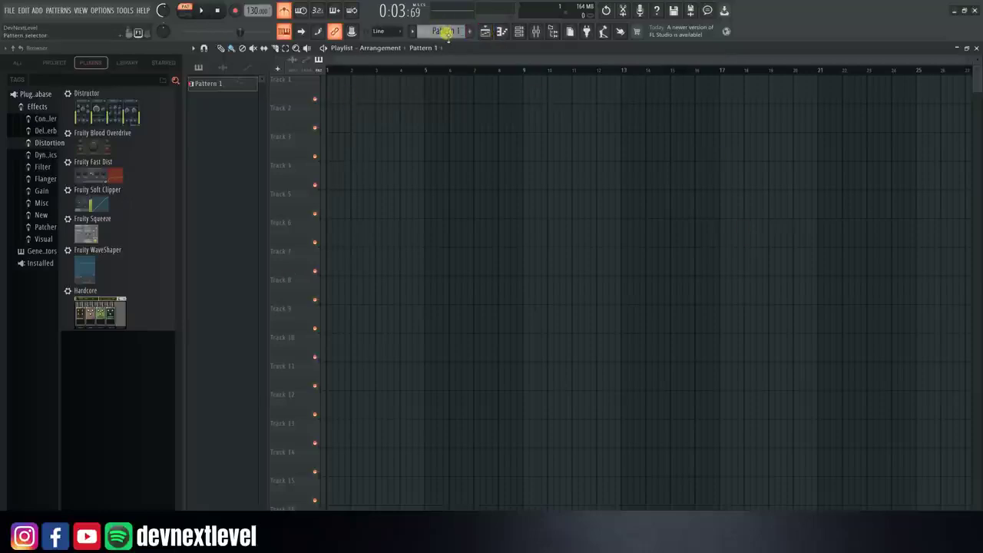
{"action": "left_click", "coordinate": [428, 92]}
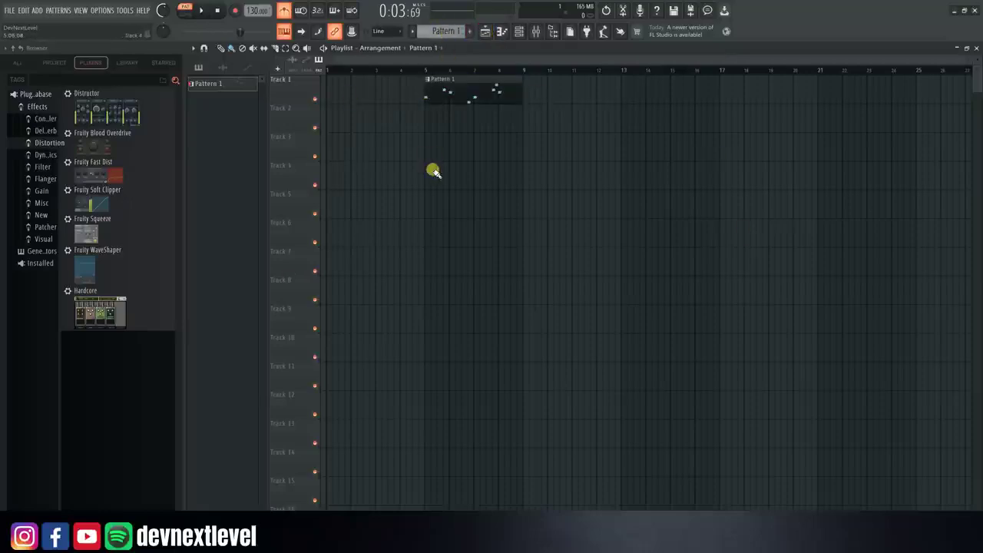
{"action": "left_click_drag", "start_coordinate": [472, 92], "coordinate": [371, 97]}
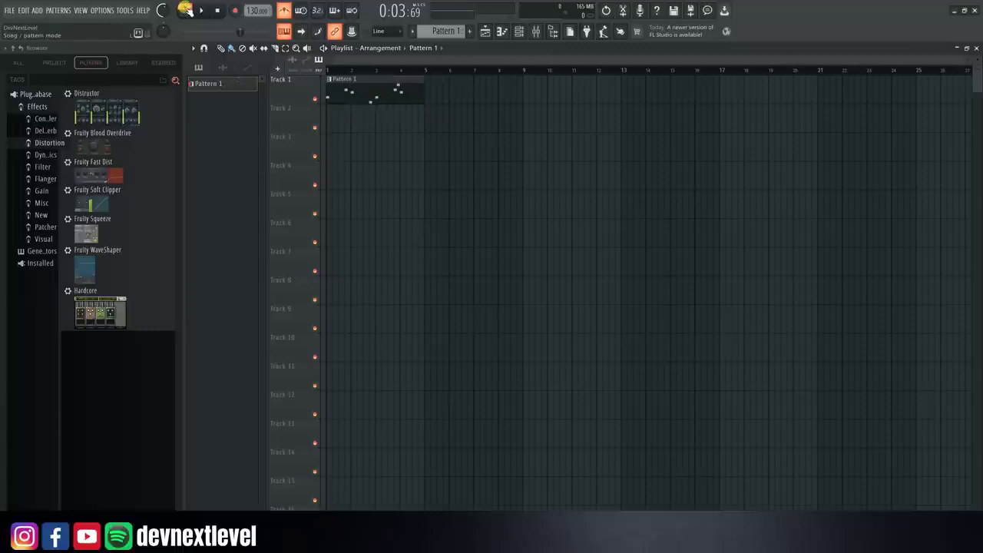
{"action": "scroll", "coordinate": [442, 30], "scroll_direction": "up", "scroll_amount": 2}
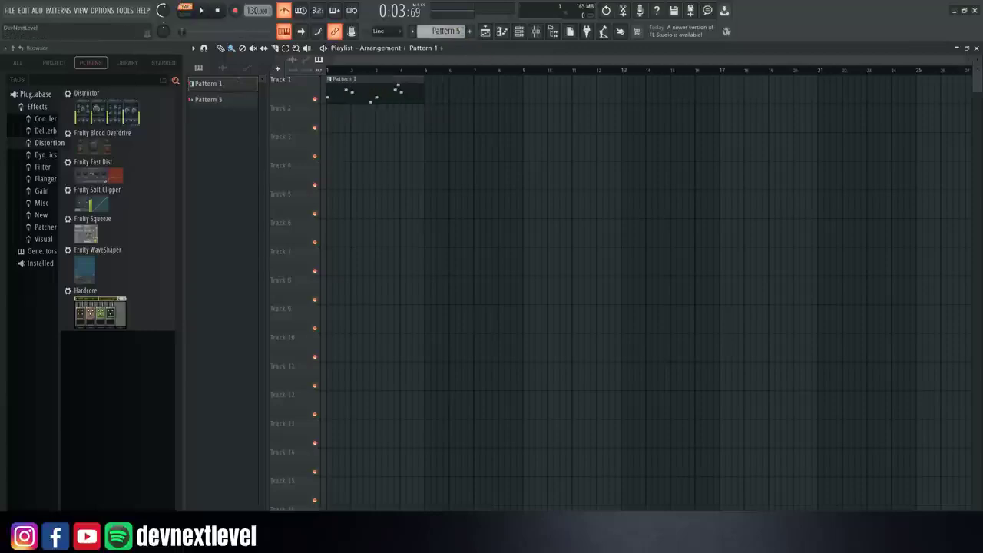
{"action": "scroll", "coordinate": [442, 31], "scroll_direction": "down", "scroll_amount": 8}
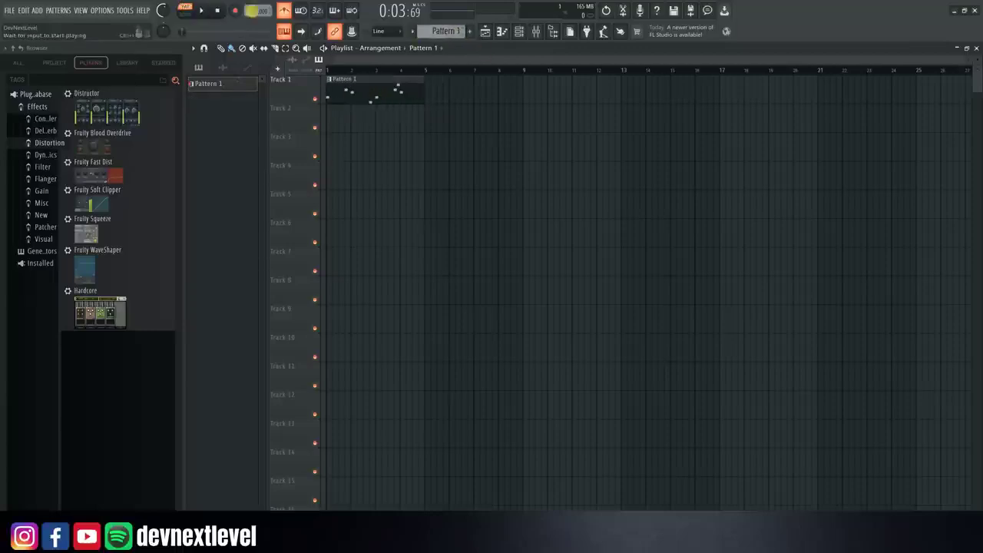
{"action": "left_click", "coordinate": [361, 83]}
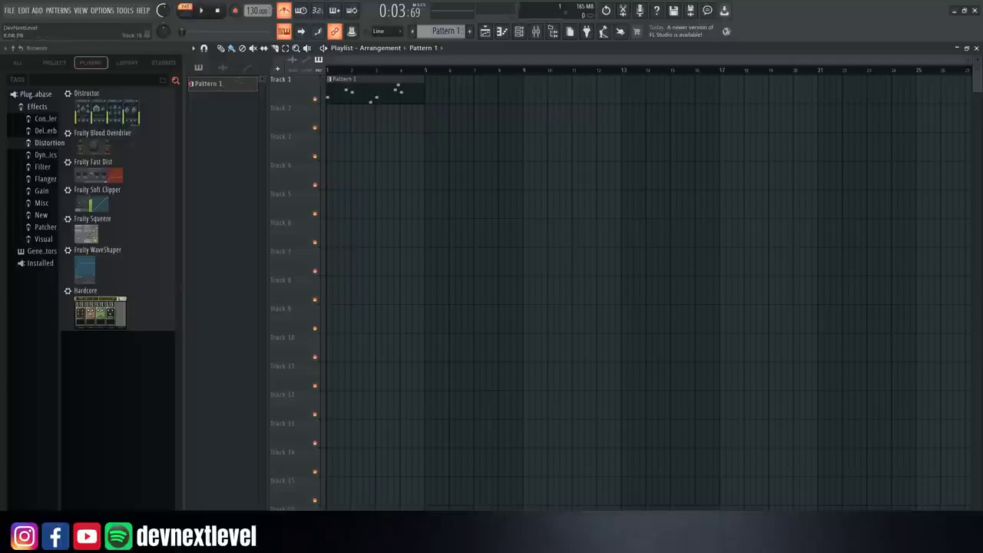
Step: Set playback to song mode and play the playlist from bar 1
{"action": "left_click", "coordinate": [185, 16]}
{"action": "left_click", "coordinate": [328, 69]}
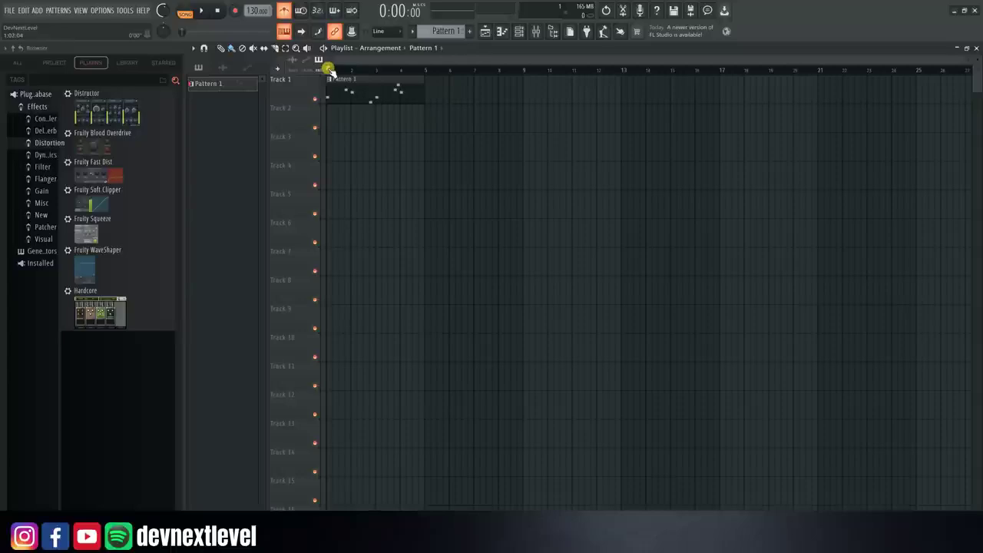
{"action": "left_click", "coordinate": [183, 16]}
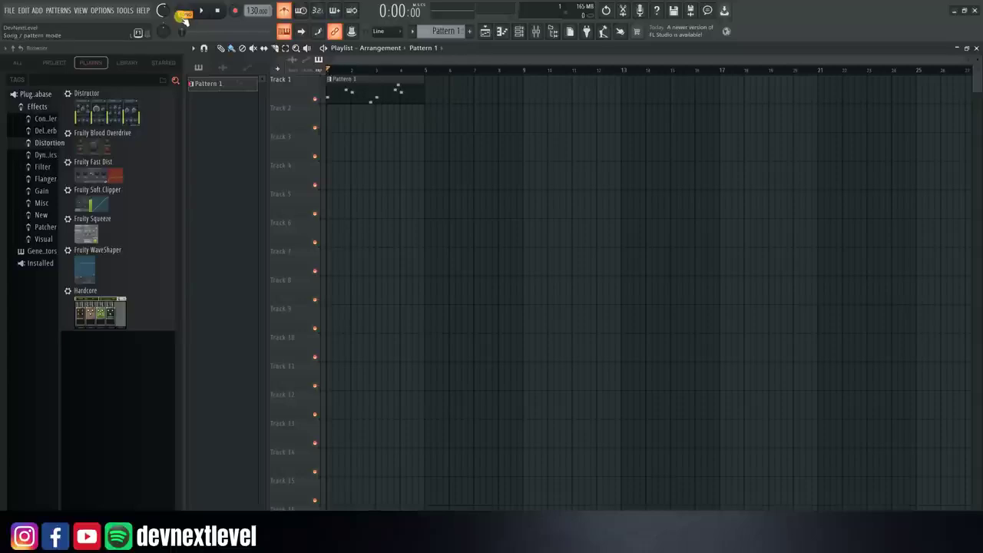
{"action": "key", "text": "space"}
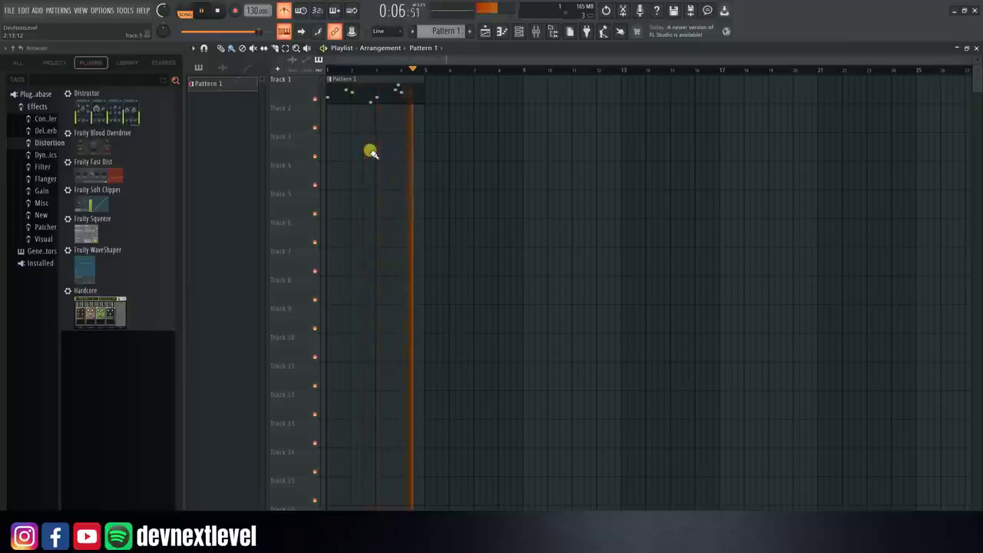
{"action": "key", "text": "space"}
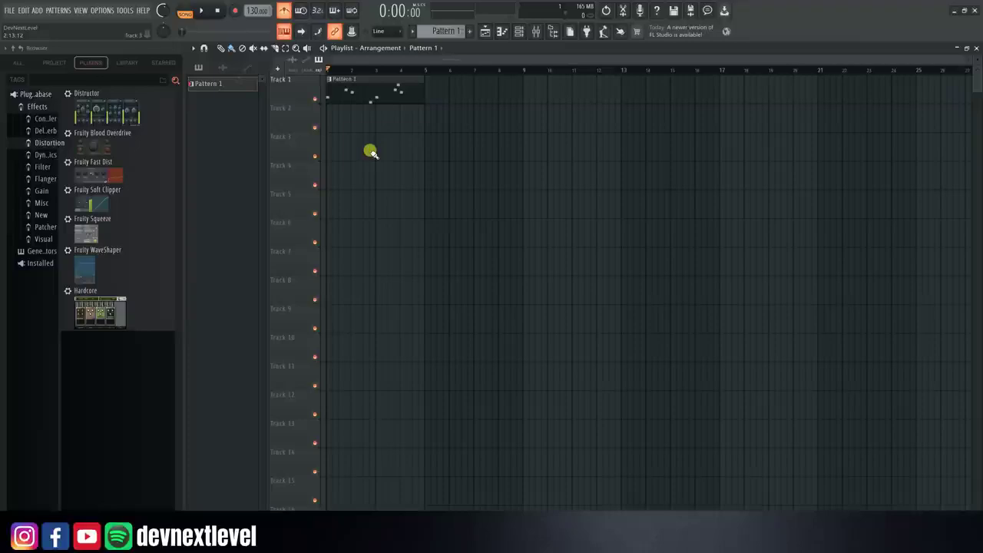
Step: Try playlist time selections over bar 1 and over bars 6 to 9, clearing each one
{"action": "scroll", "coordinate": [328, 69], "scroll_direction": "up", "scroll_amount": 4}
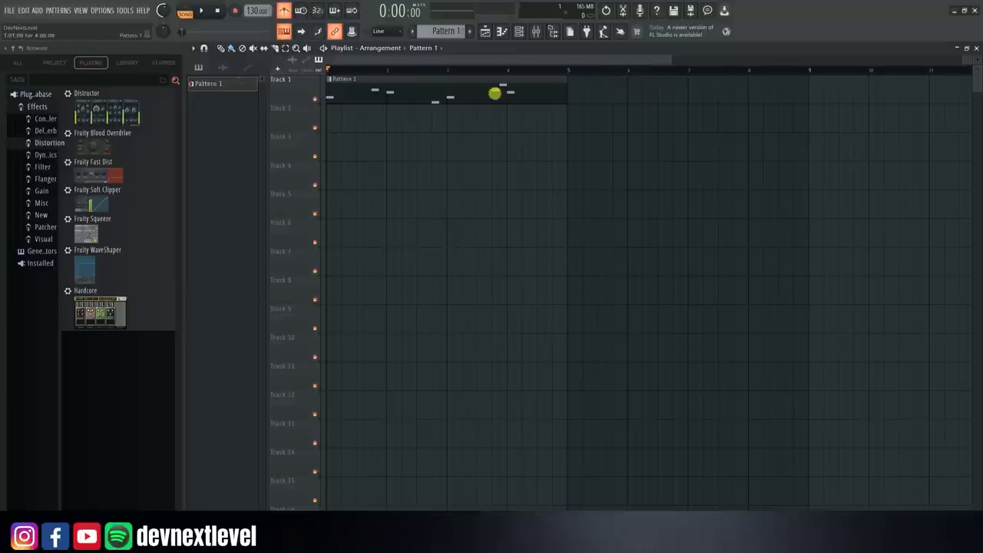
{"action": "left_click_drag", "start_coordinate": [391, 72], "coordinate": [329, 71]}
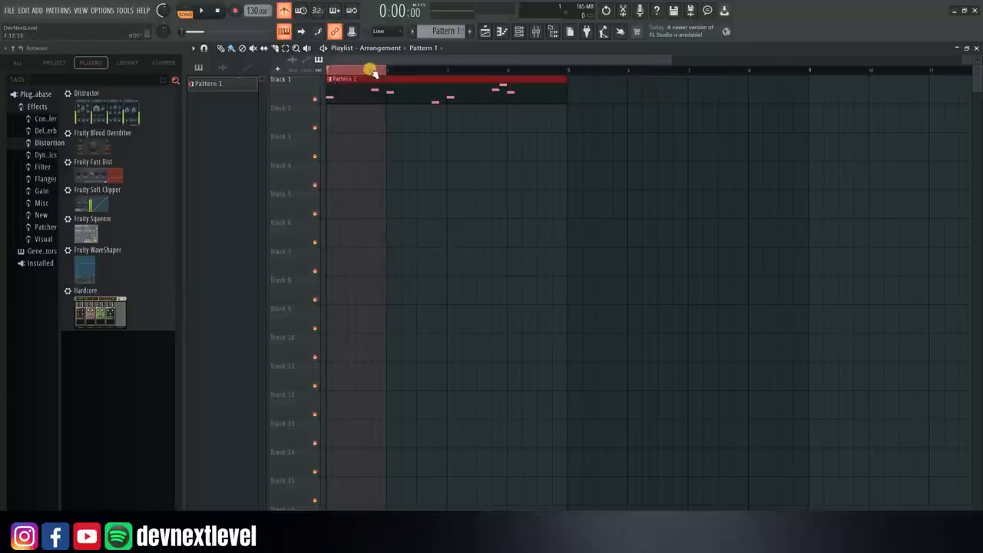
{"action": "left_click", "coordinate": [361, 70]}
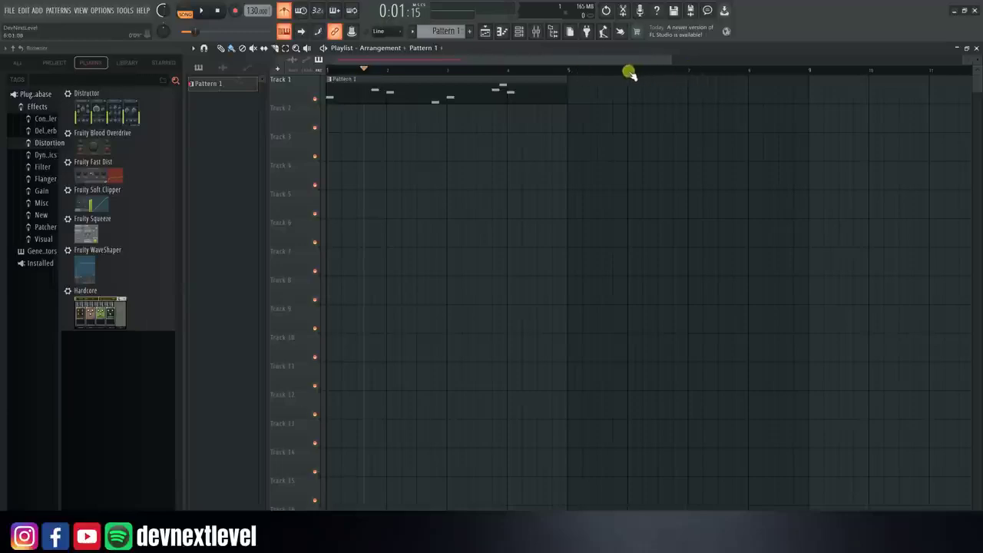
{"action": "mouse_move", "coordinate": [630, 73]}
{"action": "left_mouse_down"}
{"action": "mouse_move", "coordinate": [678, 72]}
{"action": "mouse_move", "coordinate": [692, 93]}
{"action": "mouse_move", "coordinate": [707, 77]}
{"action": "mouse_move", "coordinate": [869, 74]}
{"action": "mouse_move", "coordinate": [854, 88]}
{"action": "left_mouse_up"}
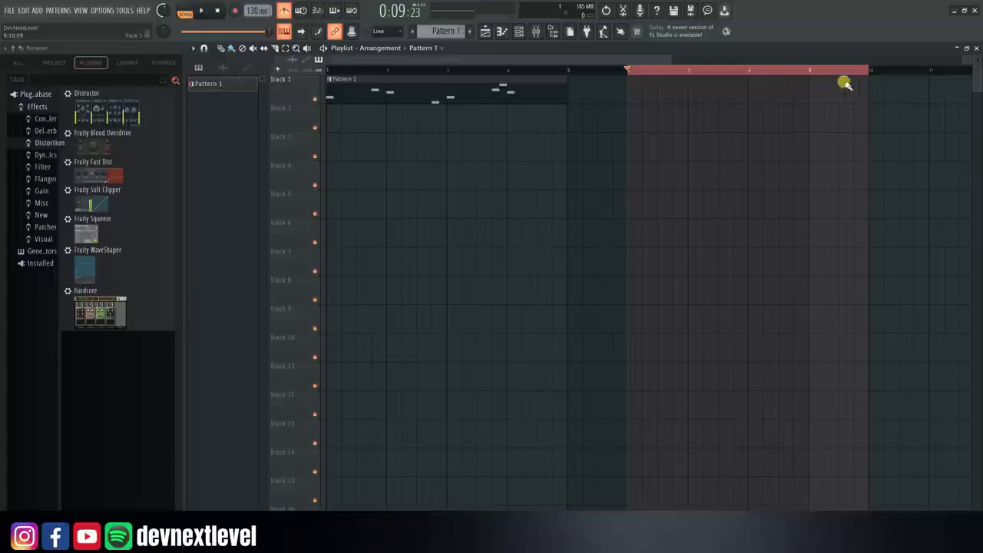
{"action": "left_click", "coordinate": [627, 71]}
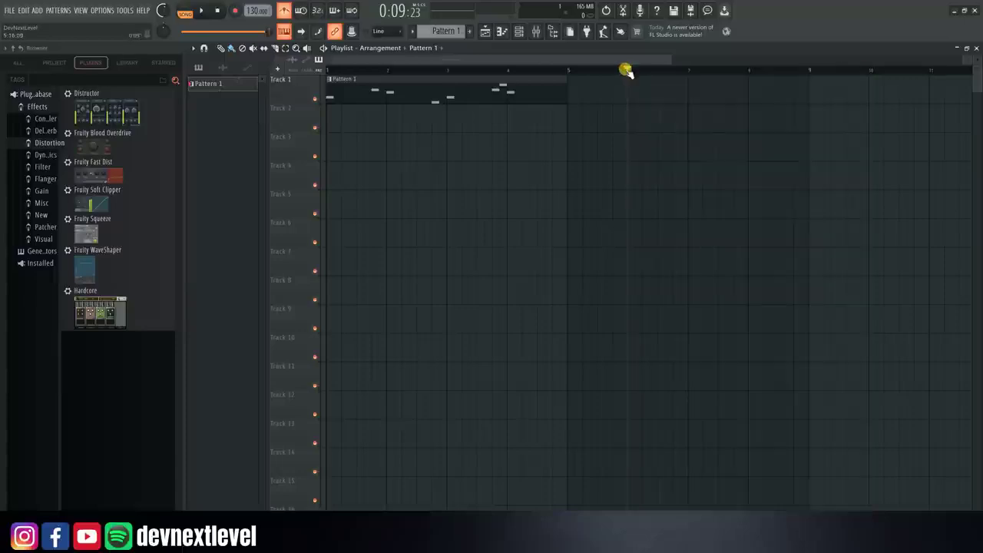
Step: Return the playhead to the start of the playlist and play the song
{"action": "left_click", "coordinate": [326, 71]}
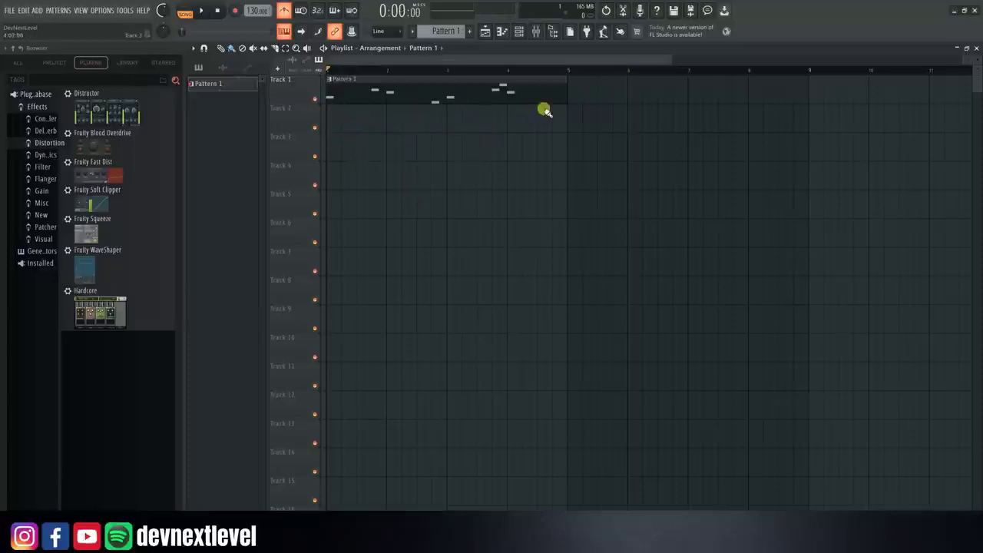
{"action": "key", "text": "space"}
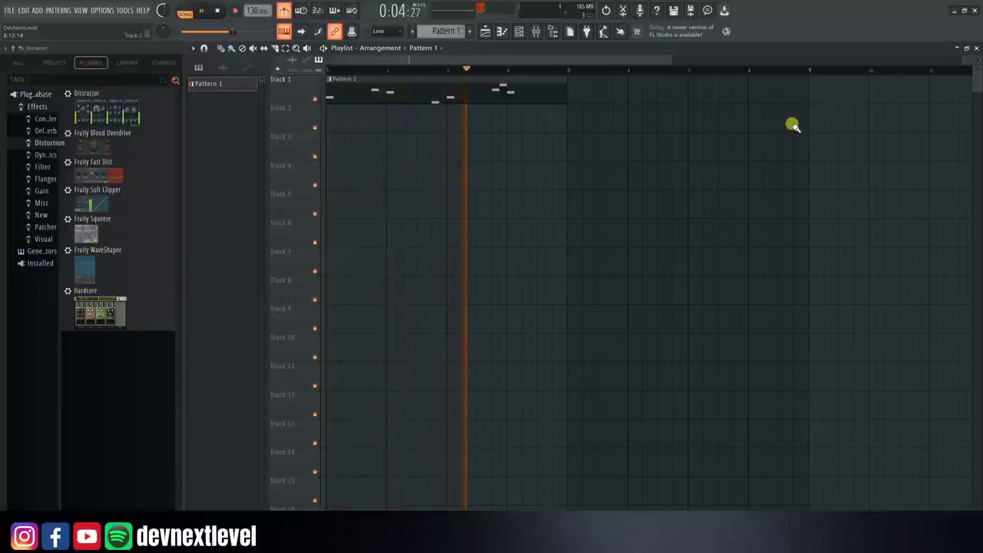
{"action": "key", "text": "space"}
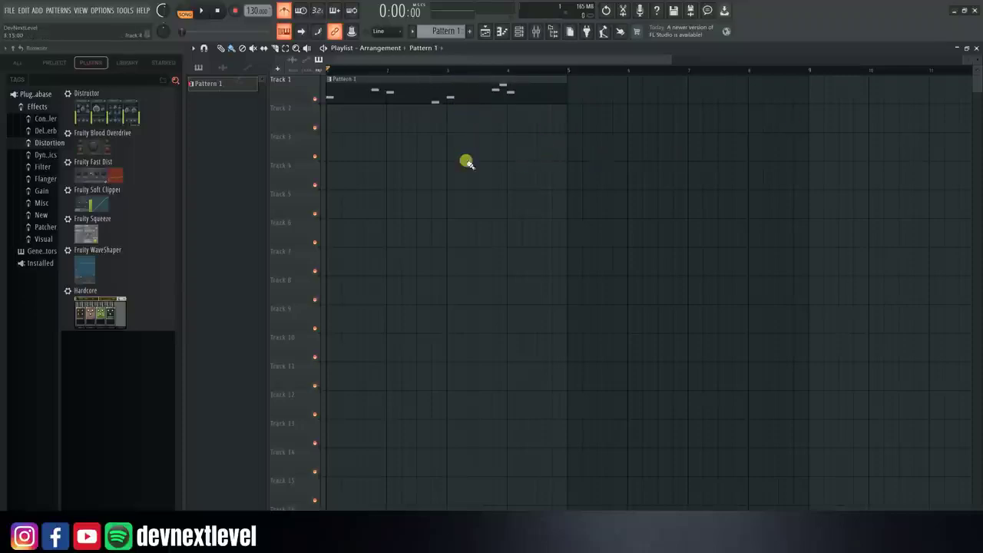
Step: Place six extra Pattern 1 clips at scattered positions on Tracks 3, 5, 7 and 10
{"action": "left_click_drag", "start_coordinate": [563, 73], "coordinate": [565, 77]}
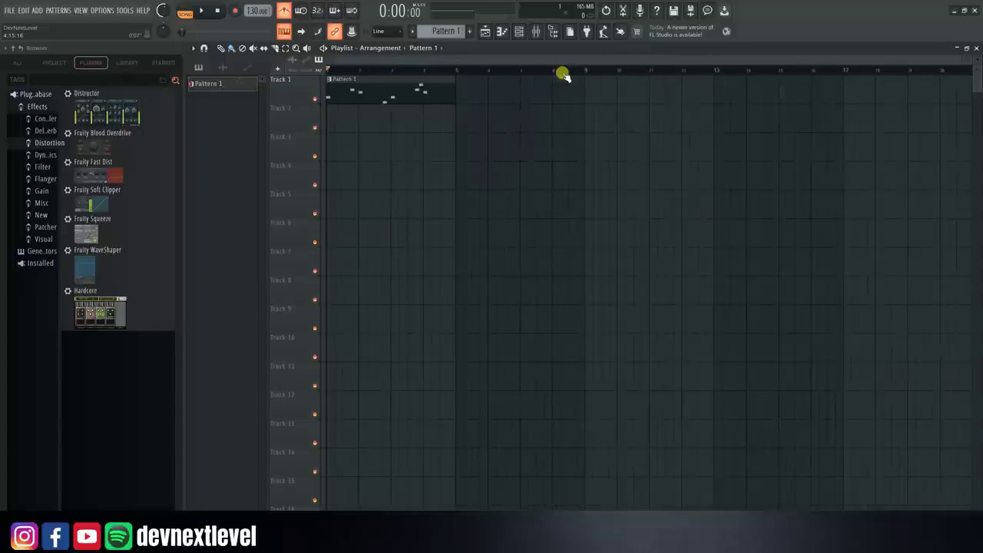
{"action": "left_click", "coordinate": [584, 149]}
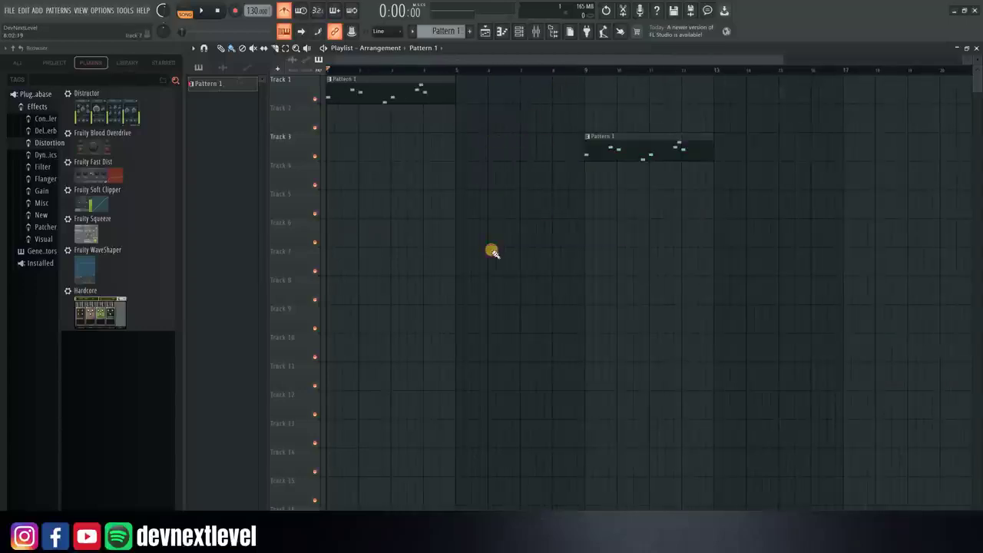
{"action": "left_click", "coordinate": [492, 253]}
{"action": "left_click", "coordinate": [586, 354]}
{"action": "left_click", "coordinate": [695, 257]}
{"action": "left_click", "coordinate": [779, 201]}
{"action": "left_click", "coordinate": [817, 149]}
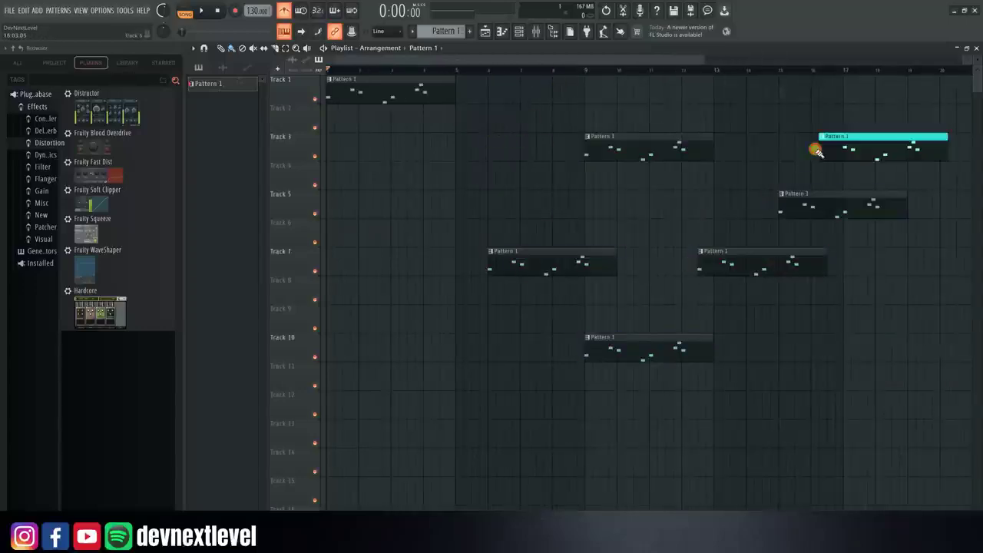
Step: Delete the six scattered Pattern 1 clips, keeping only the one on Track 1
{"action": "right_click", "coordinate": [868, 146]}
{"action": "right_click", "coordinate": [841, 206]}
{"action": "right_click", "coordinate": [761, 261]}
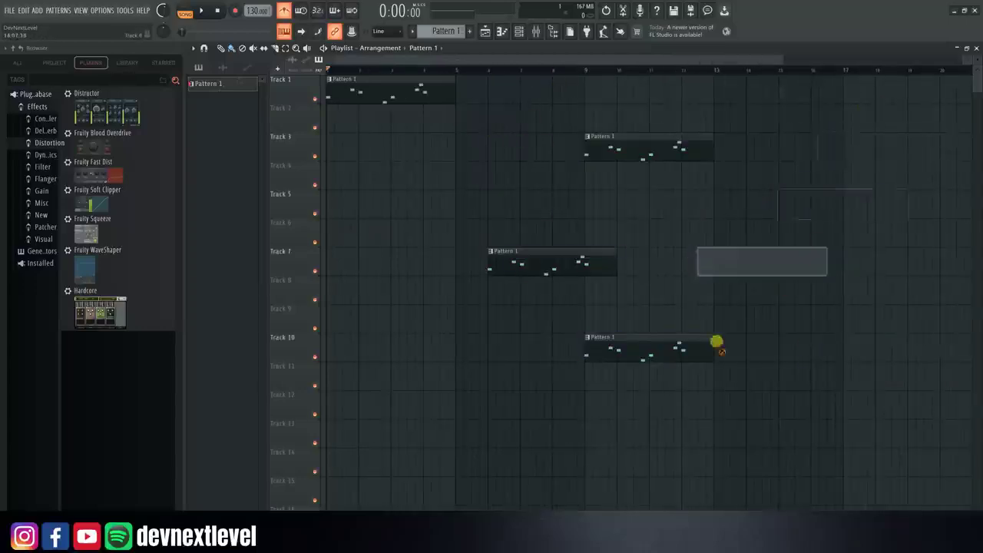
{"action": "right_click", "coordinate": [699, 348]}
{"action": "right_click", "coordinate": [553, 262]}
{"action": "right_click", "coordinate": [638, 148]}
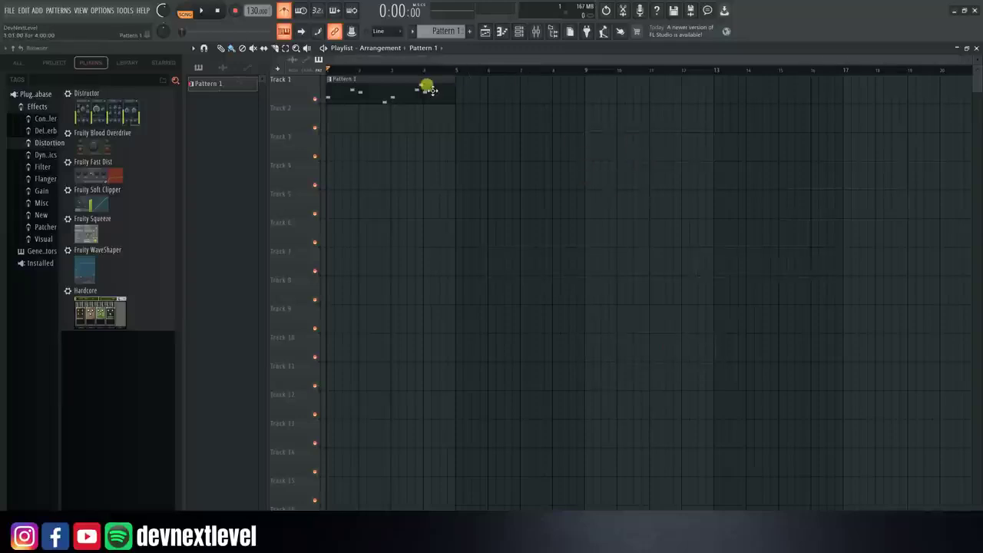
Step: Place a second Pattern 1 clip on Track 1 at bar 5, directly after the first clip
{"action": "left_click", "coordinate": [459, 90]}
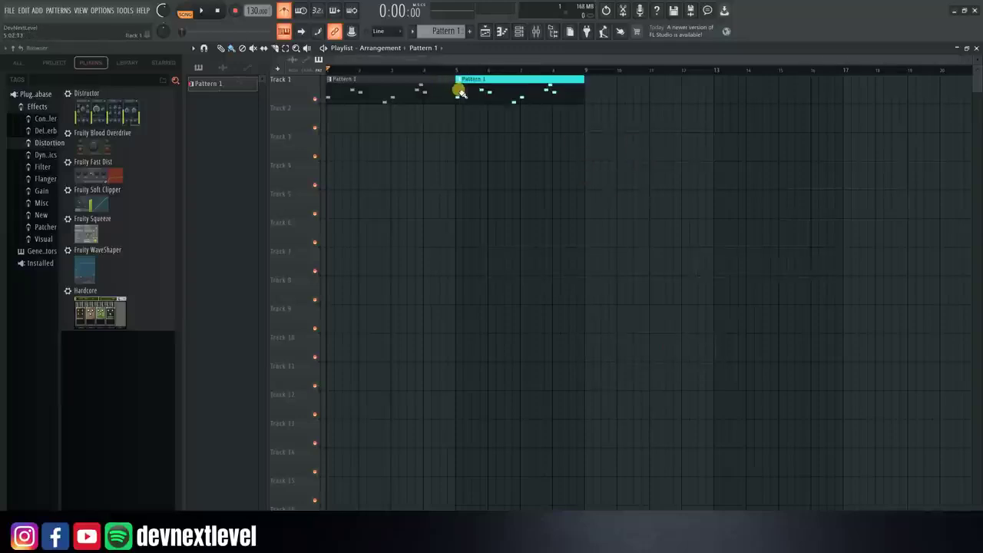
Step: Extend the row of Pattern 1 clips on Track 1 with two more clips at bars 9 and 13
{"action": "left_click", "coordinate": [590, 95]}
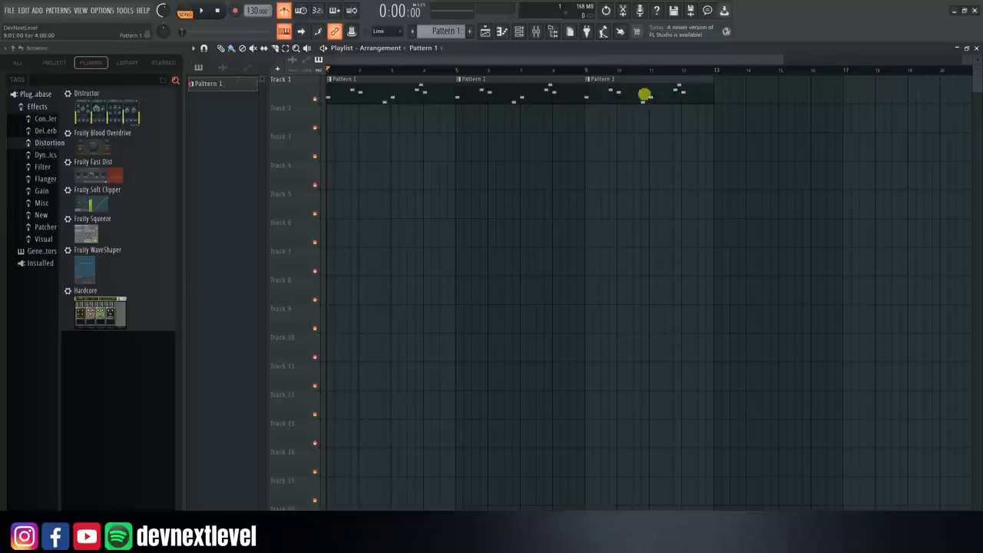
{"action": "left_click", "coordinate": [719, 90]}
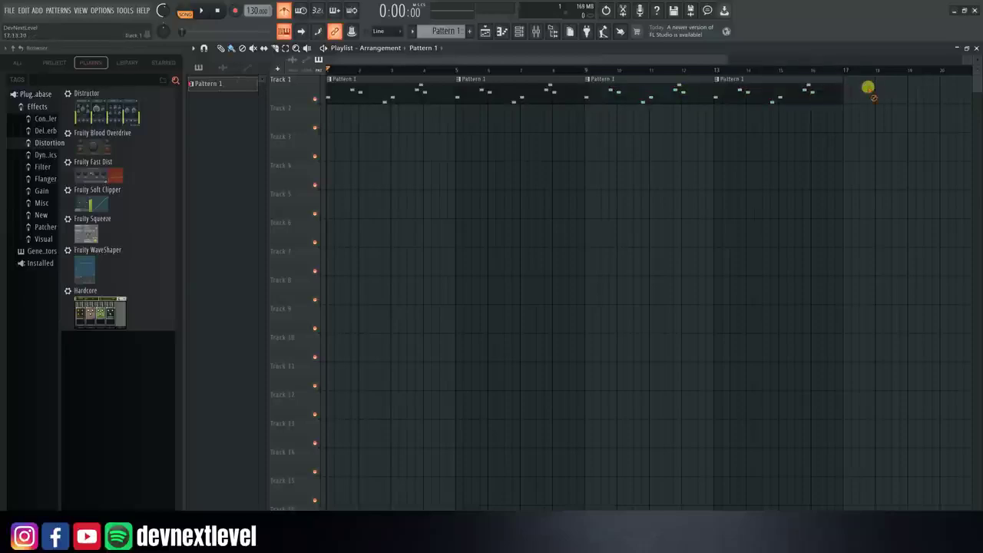
Step: Delete all four Pattern 1 clips from Track 1
{"action": "right_click", "coordinate": [784, 91]}
{"action": "right_click", "coordinate": [653, 90]}
{"action": "right_click", "coordinate": [543, 91]}
{"action": "right_click", "coordinate": [422, 95]}
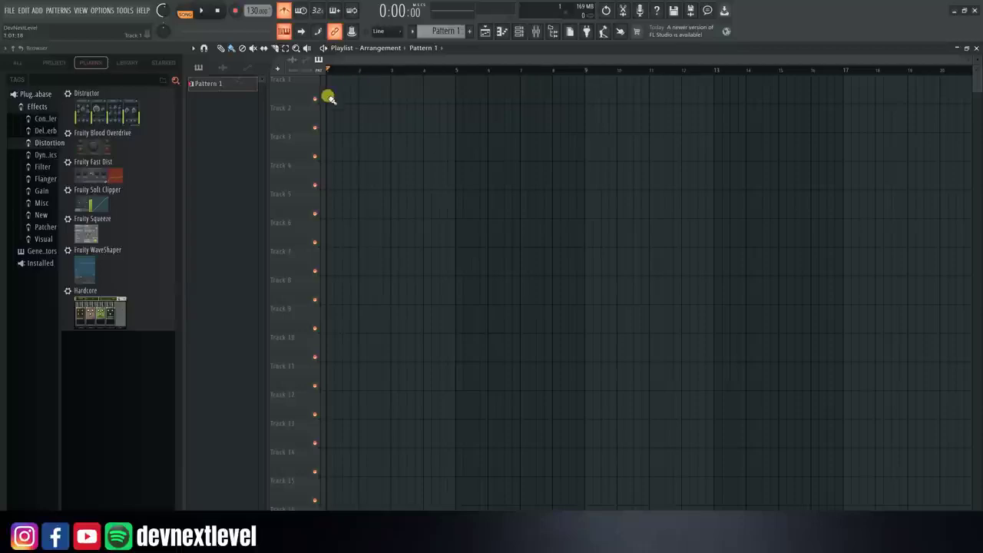
Step: Paint four consecutive Pattern 1 clips along Track 1 from bar 1 and a longer continuous row along Track 4
{"action": "left_click_drag", "start_coordinate": [329, 97], "coordinate": [742, 94]}
{"action": "left_click_drag", "start_coordinate": [333, 188], "coordinate": [470, 177]}
{"action": "mouse_move", "coordinate": [564, 177]}
{"action": "left_mouse_down"}
{"action": "mouse_move", "coordinate": [922, 173]}
{"action": "mouse_move", "coordinate": [975, 160]}
{"action": "left_mouse_up"}
{"action": "scroll", "coordinate": [812, 71], "scroll_direction": "down", "scroll_amount": 4}
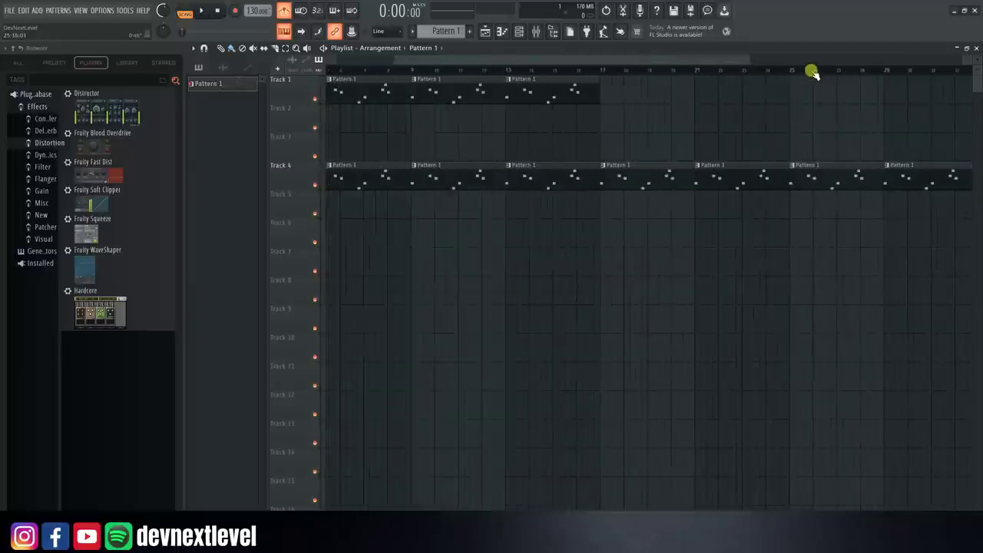
Step: Delete the whole row of clips on Track 4 and play back the remaining Track 1 arrangement
{"action": "right_click", "coordinate": [773, 182]}
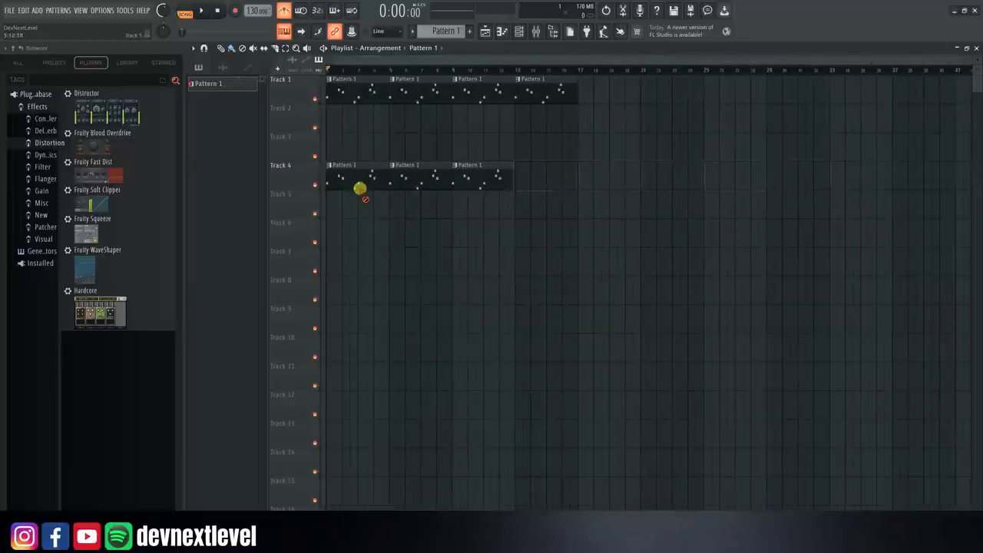
{"action": "key", "text": "space"}
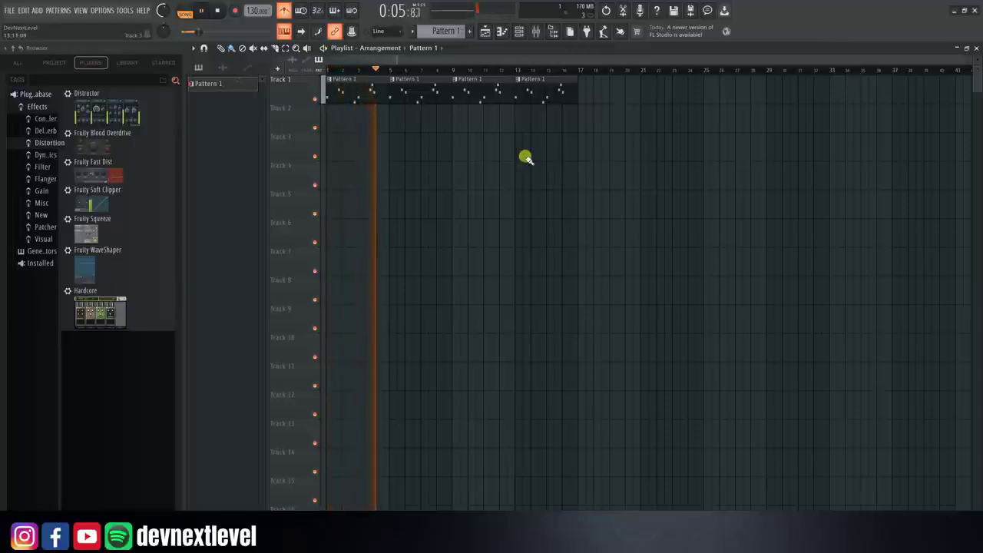
{"action": "key", "text": "space"}
Step: Open Pattern 1's FL Keys notes in the piano roll and delete all of them
{"action": "double_click", "coordinate": [361, 98]}
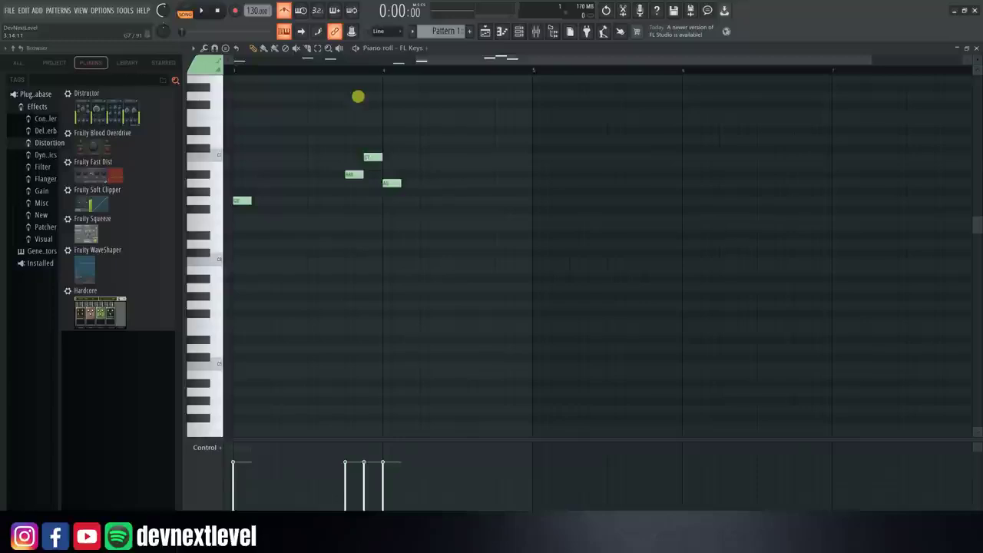
{"action": "scroll", "coordinate": [404, 70], "scroll_direction": "down", "scroll_amount": 5}
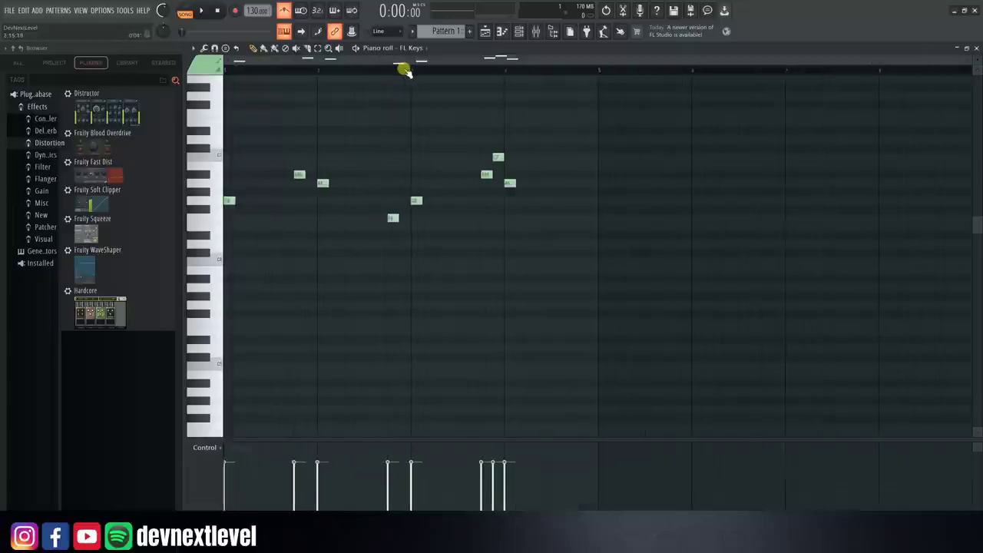
{"action": "mouse_move", "coordinate": [402, 59]}
{"action": "left_mouse_down"}
{"action": "mouse_move", "coordinate": [487, 60]}
{"action": "mouse_move", "coordinate": [406, 59]}
{"action": "left_mouse_up"}
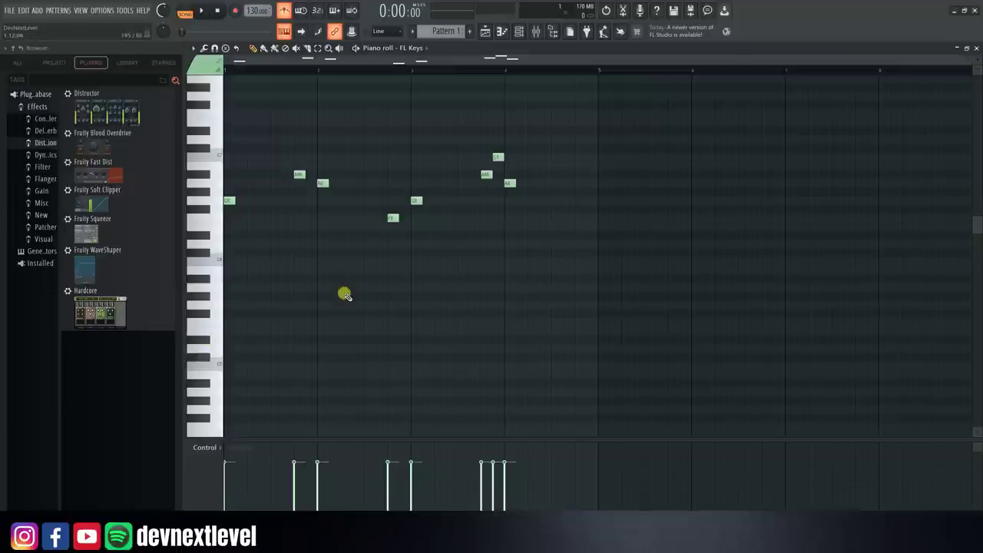
{"action": "left_click_drag", "start_coordinate": [568, 109], "coordinate": [226, 285]}
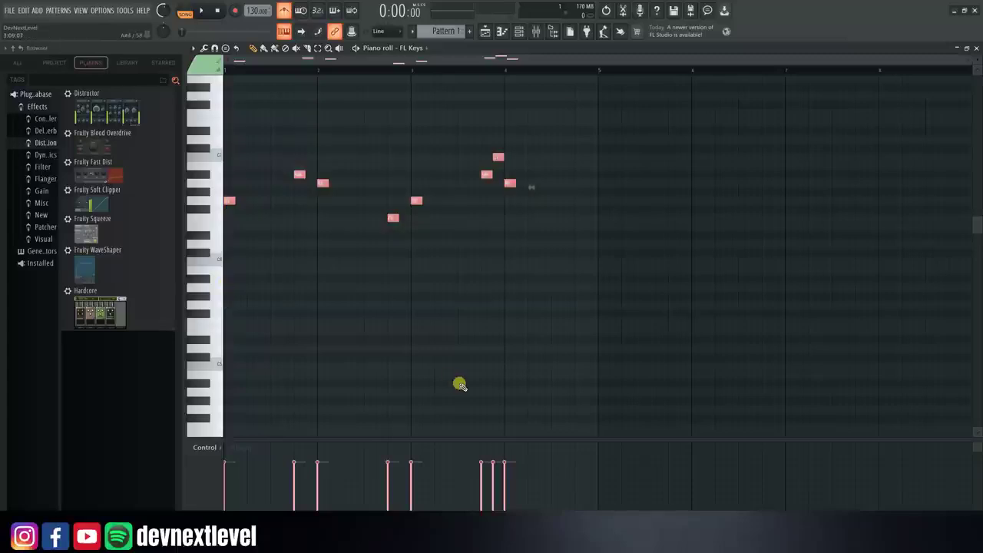
{"action": "key", "text": "Delete"}
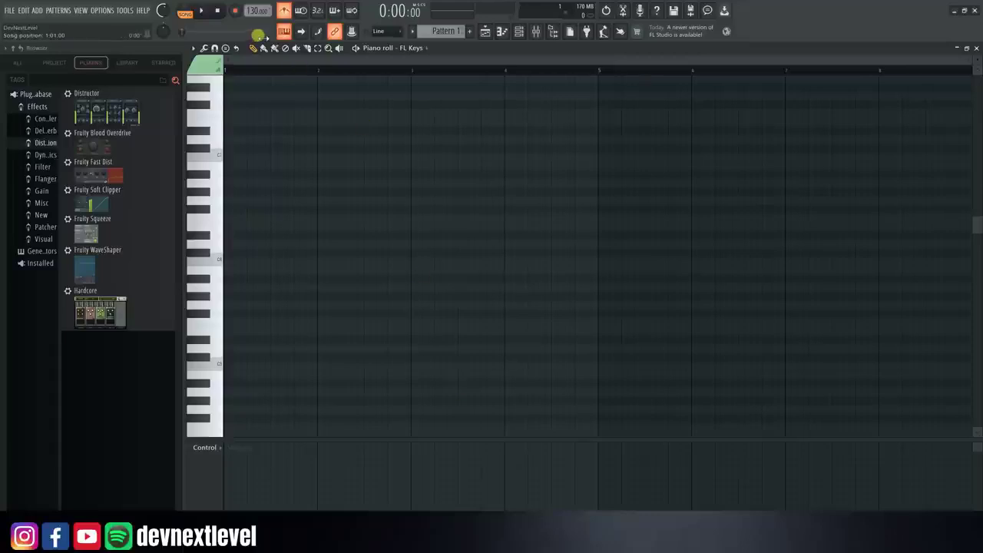
Step: Start a new melody in bar 1 with two G6 notes followed by an F6, auditioning it while writing
{"action": "key", "text": "space"}
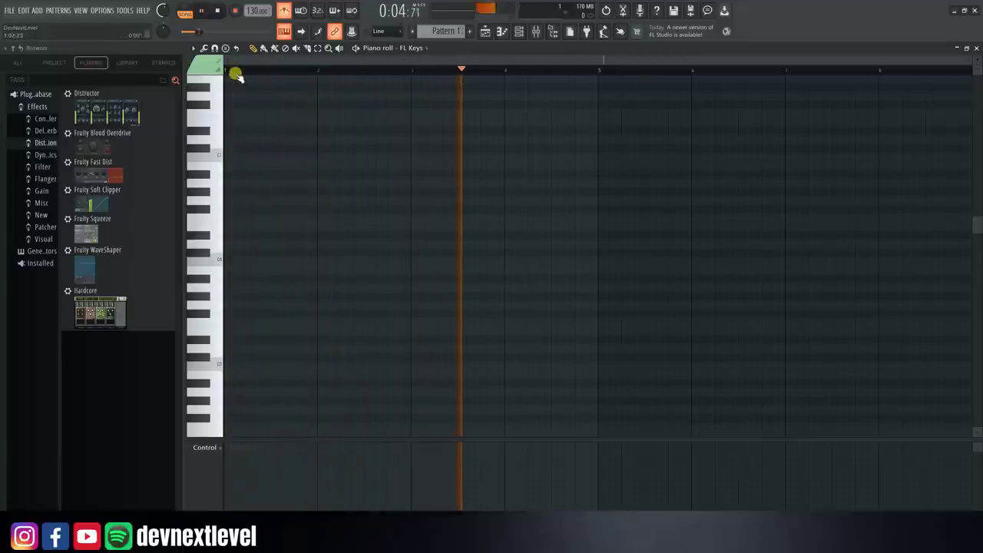
{"action": "key", "text": "space"}
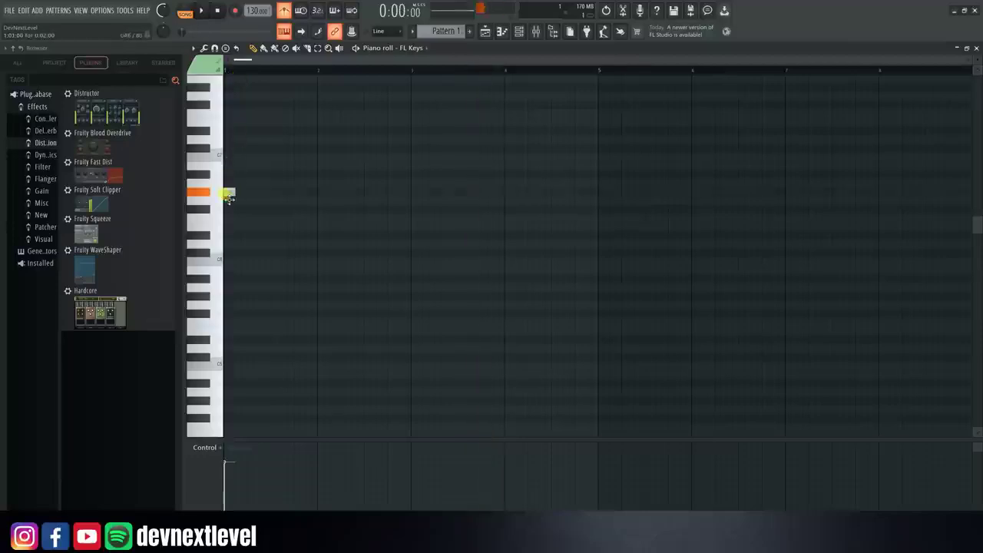
{"action": "key", "text": "space"}
{"action": "key", "text": "space"}
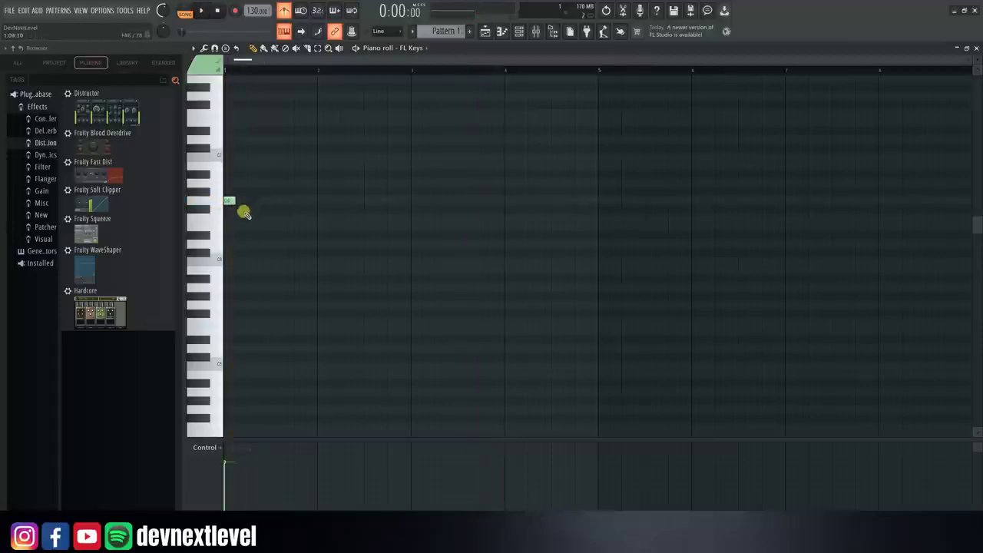
{"action": "left_click", "coordinate": [250, 201]}
{"action": "left_click", "coordinate": [262, 218]}
{"action": "key", "text": "space"}
{"action": "key", "text": "space"}
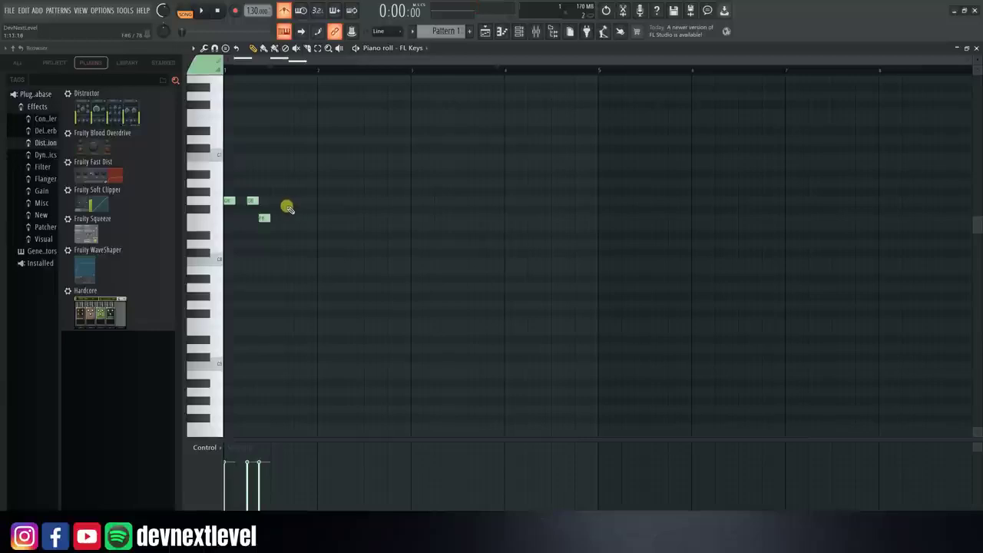
{"action": "key", "text": "space"}
{"action": "key", "text": "space"}
Step: Complete bar 1 of the melody with D#6, F6 and D6 notes and play it back
{"action": "scroll", "coordinate": [242, 71], "scroll_direction": "up", "scroll_amount": 5}
{"action": "key", "text": "space"}
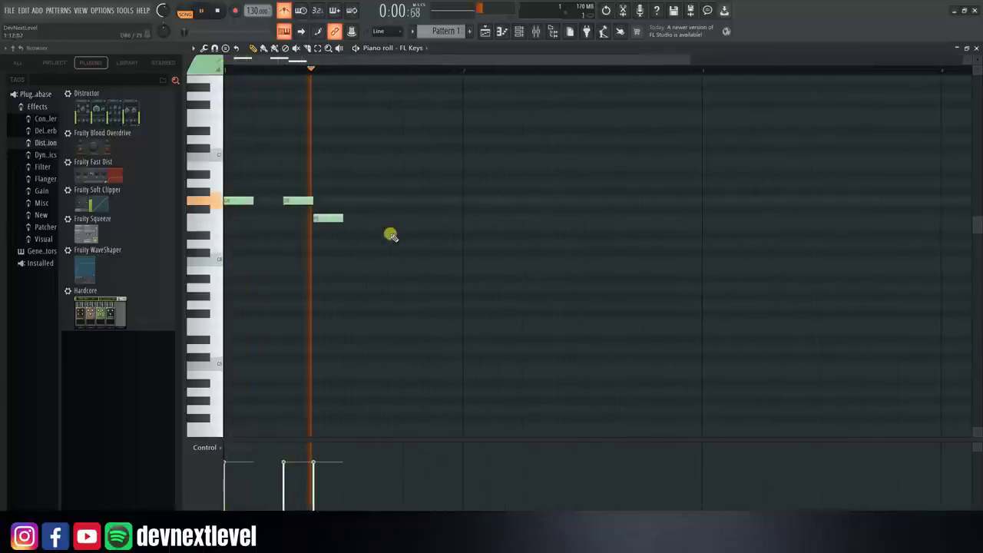
{"action": "left_click", "coordinate": [347, 235]}
{"action": "left_click_drag", "start_coordinate": [402, 209], "coordinate": [406, 225]}
{"action": "left_click", "coordinate": [435, 246]}
{"action": "key", "text": "space"}
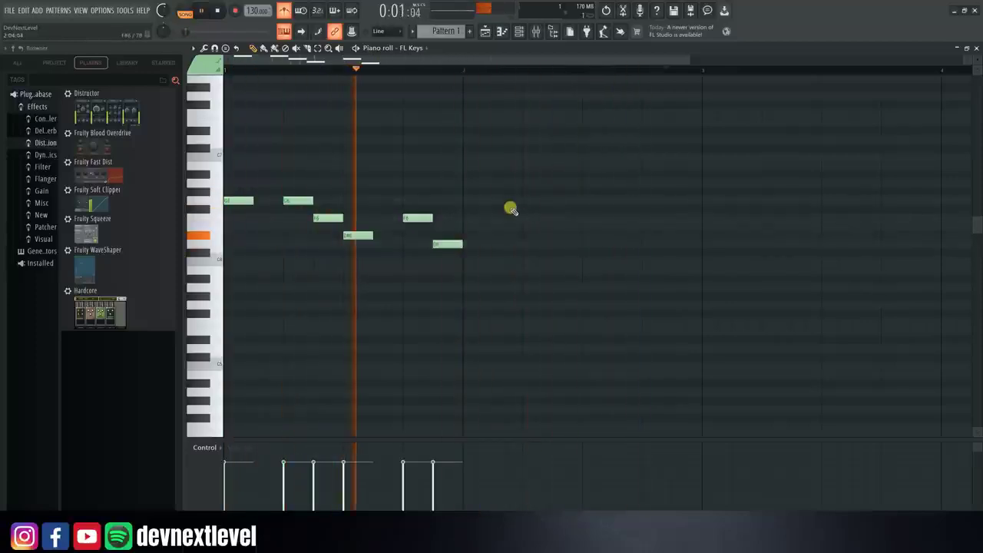
{"action": "key", "text": "space"}
Step: Write two adjacent G6 notes, an F6 and a D#6 in bar 2, auditioning the melody between notes
{"action": "left_click_drag", "start_coordinate": [473, 217], "coordinate": [485, 193]}
{"action": "key", "text": "space"}
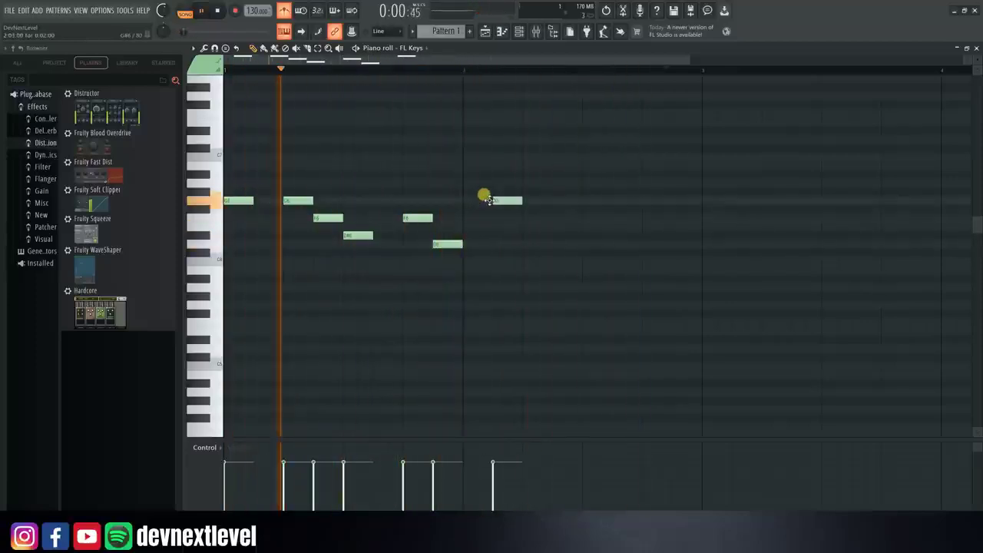
{"action": "left_click", "coordinate": [538, 201]}
{"action": "key", "text": "space"}
{"action": "left_click", "coordinate": [557, 218]}
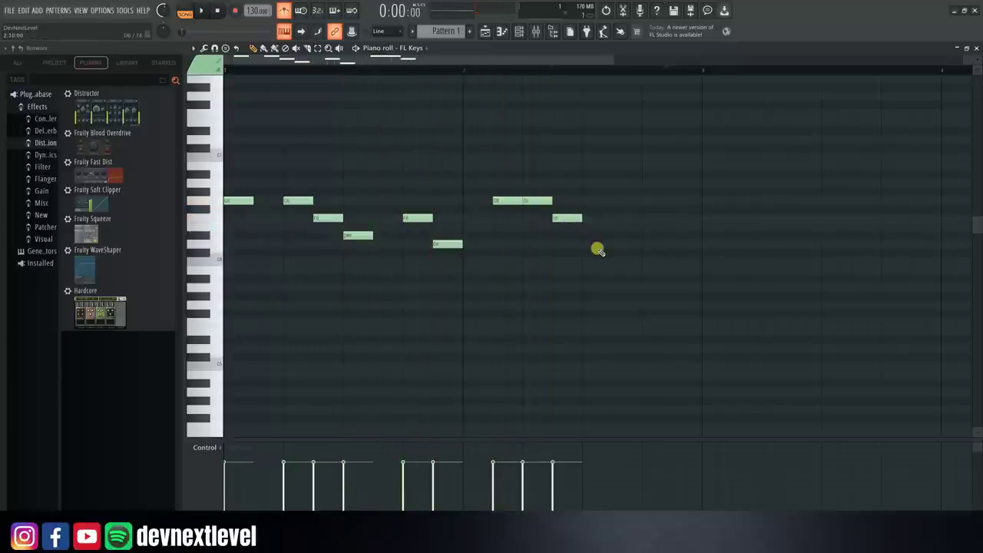
{"action": "key", "text": "space"}
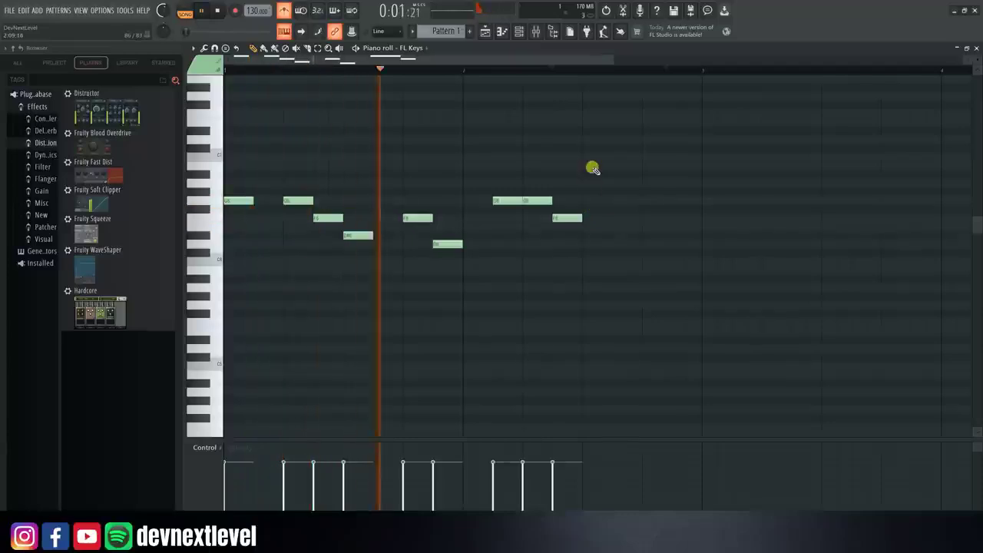
{"action": "key", "text": "space"}
{"action": "left_click", "coordinate": [585, 235]}
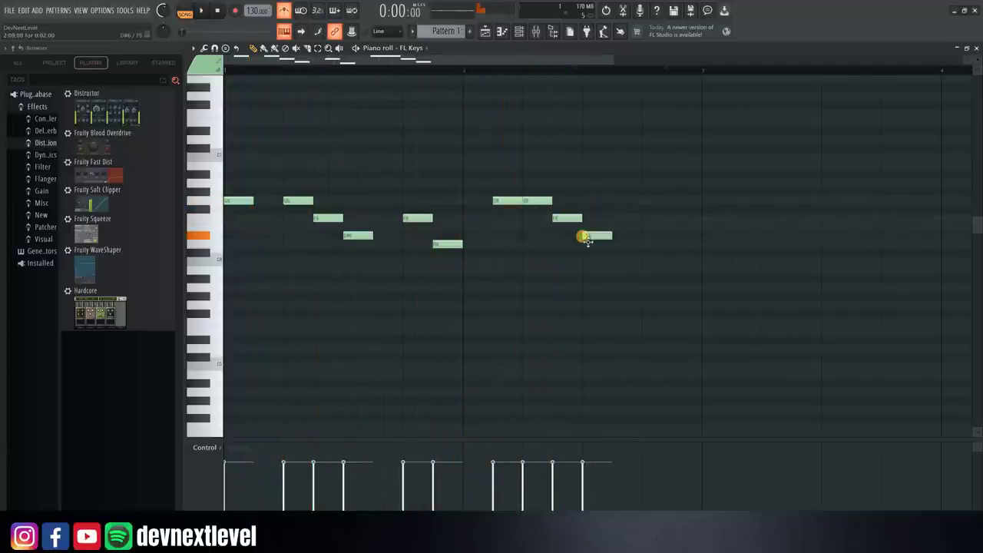
Step: Finish bar 2 with F6 and D6 notes, playing the melody back from near the start of bar 2
{"action": "key", "text": "space"}
{"action": "left_click", "coordinate": [485, 70]}
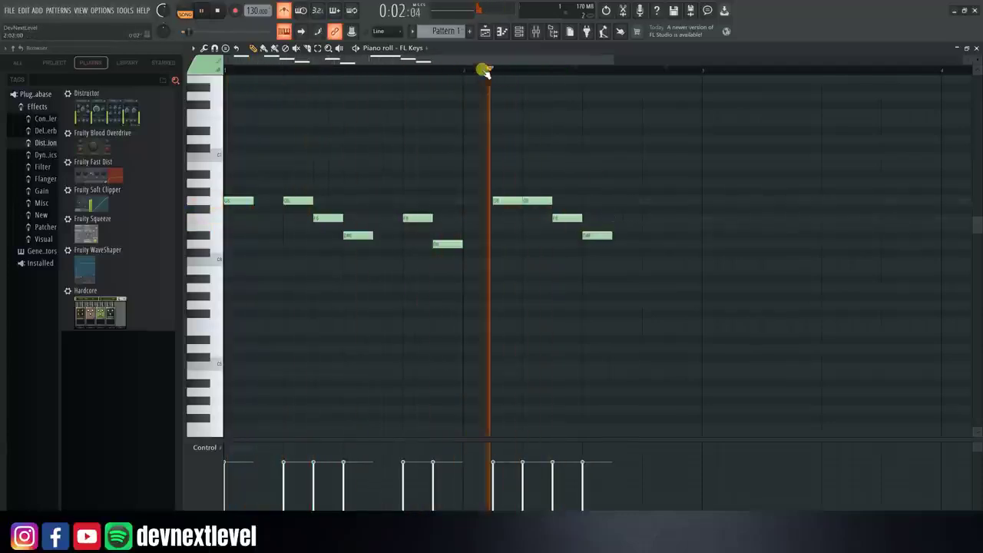
{"action": "key", "text": "space"}
{"action": "left_click", "coordinate": [643, 210]}
{"action": "left_click_drag", "start_coordinate": [647, 220], "coordinate": [681, 256]}
{"action": "key", "text": "space"}
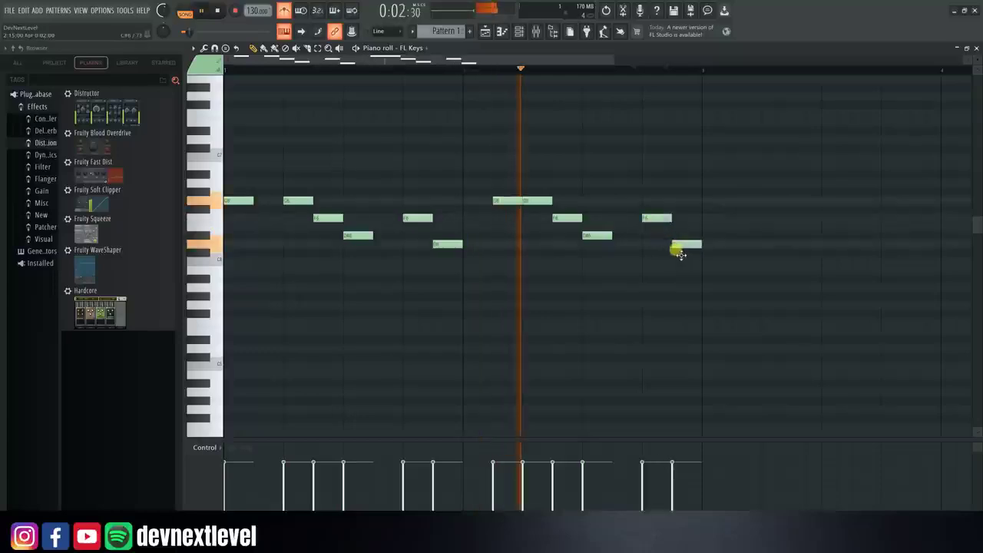
{"action": "key", "text": "space"}
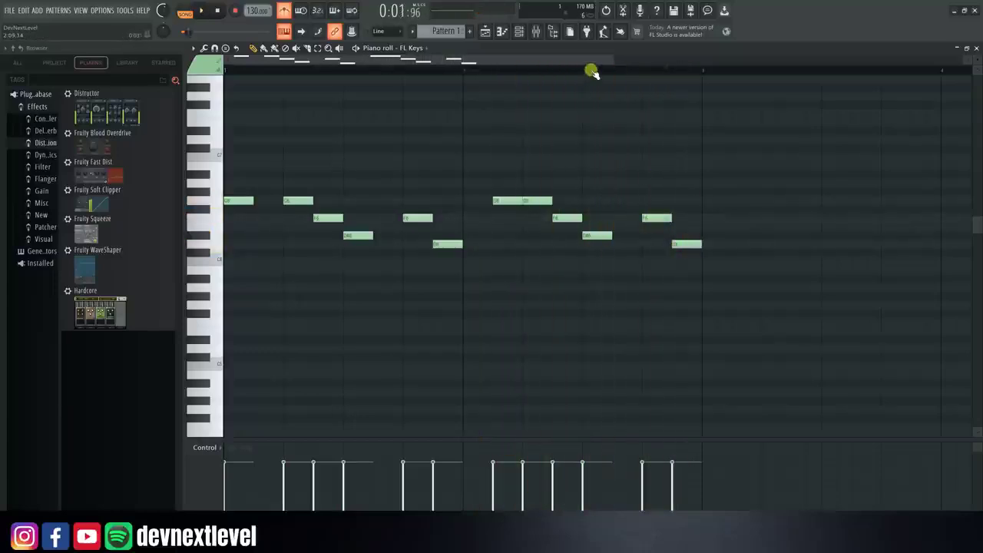
Step: Return to the playlist and delete the Pattern 1 clips on Track 1 after the first one
{"action": "scroll", "coordinate": [590, 70], "scroll_direction": "down", "scroll_amount": 3}
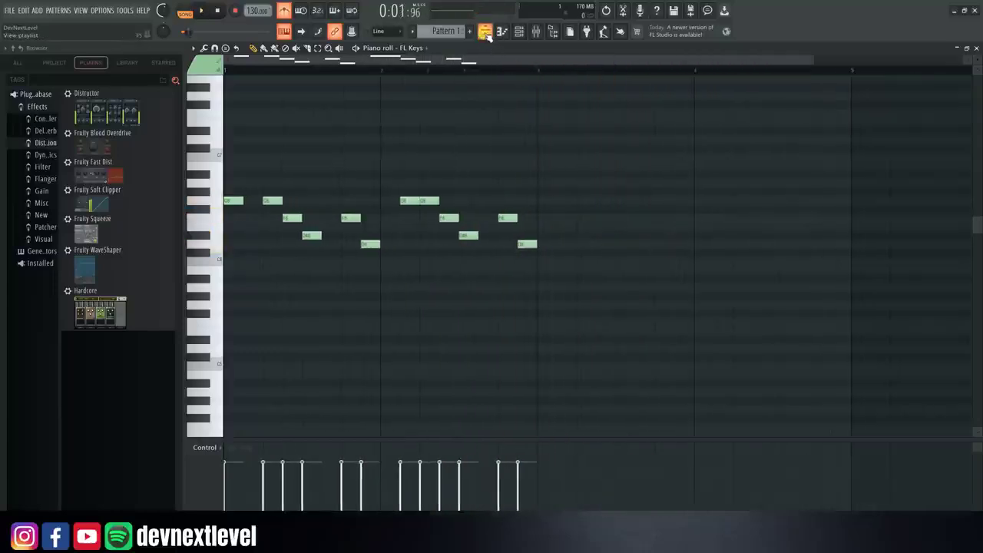
{"action": "left_click", "coordinate": [485, 32]}
{"action": "right_click", "coordinate": [406, 91]}
{"action": "right_click", "coordinate": [468, 91]}
{"action": "right_click", "coordinate": [531, 90]}
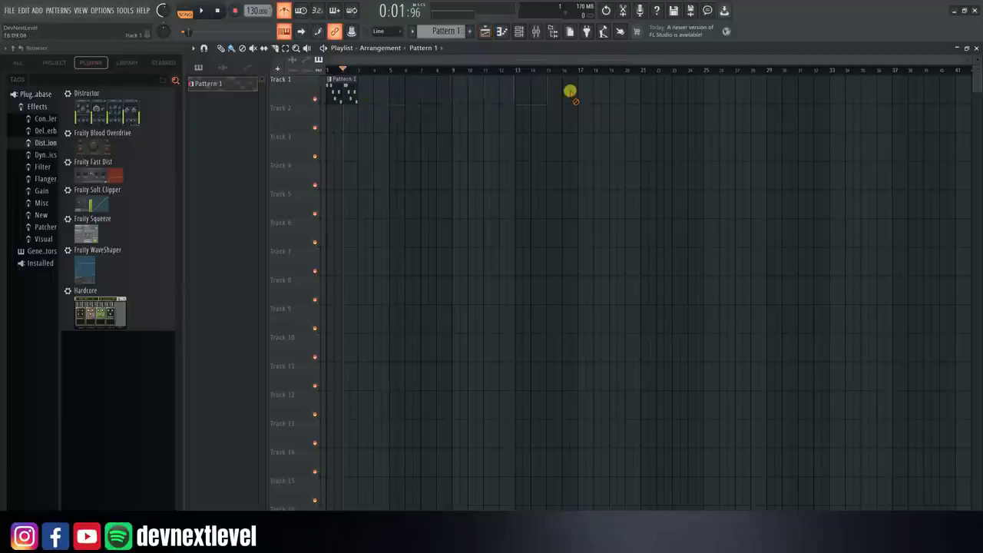
Step: Paint consecutive Pattern 1 clips along Track 1 from bar 3 through bar 22 and play the song from the start
{"action": "left_click_drag", "start_coordinate": [358, 93], "coordinate": [673, 91]}
{"action": "left_click", "coordinate": [323, 70]}
{"action": "key", "text": "space"}
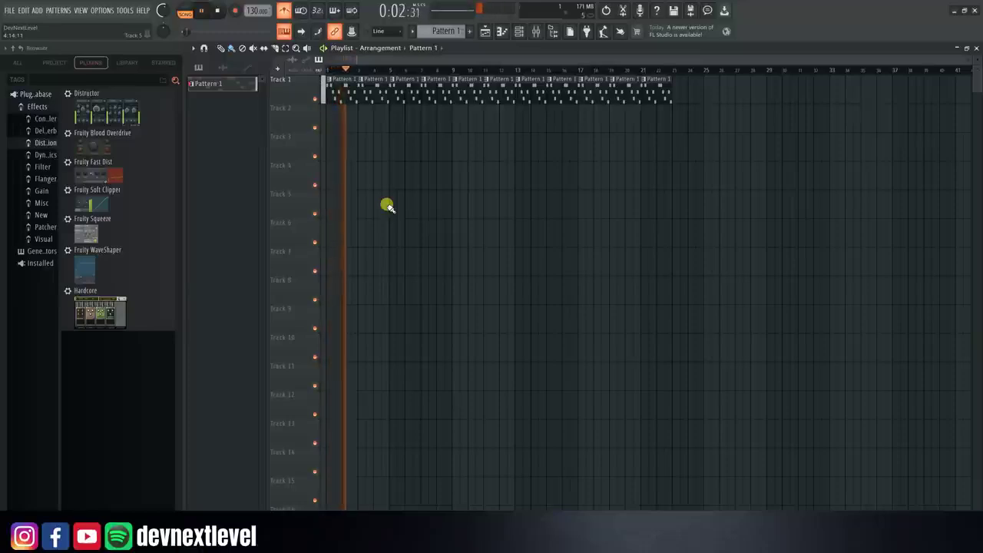
{"action": "key", "text": "space"}
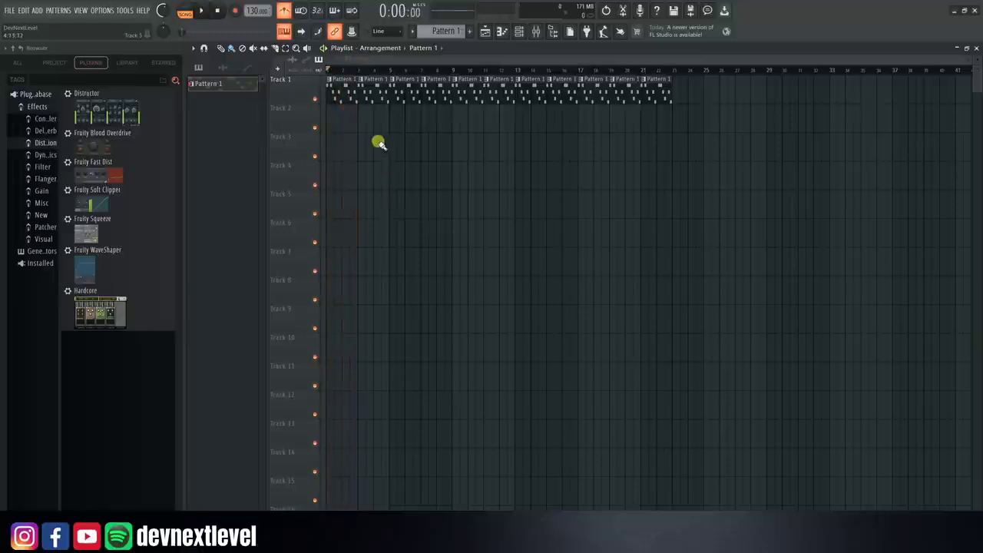
Step: Browse all content to the Loops folder in Packs and preview the DL Dubby and DL Clubbed loops
{"action": "left_click", "coordinate": [18, 63]}
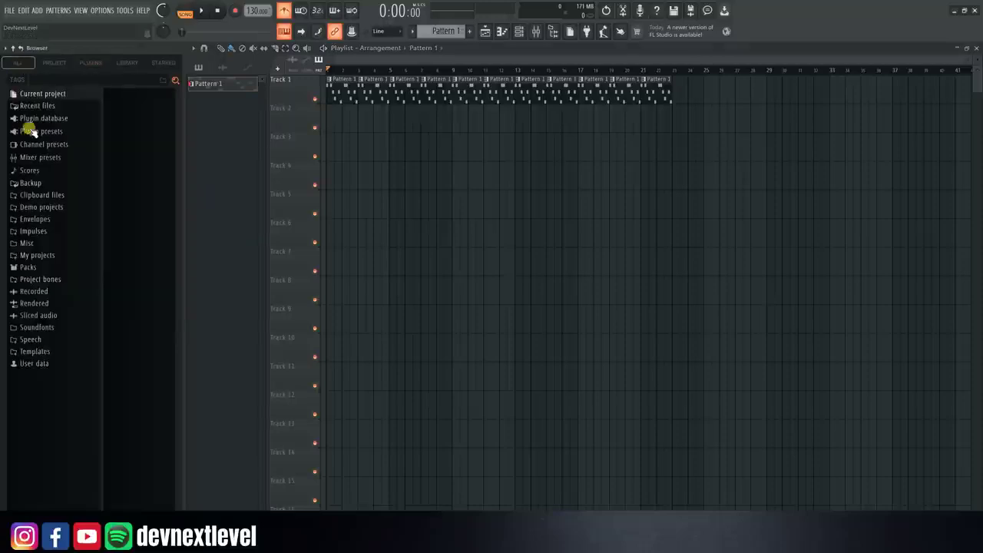
{"action": "left_click", "coordinate": [29, 268]}
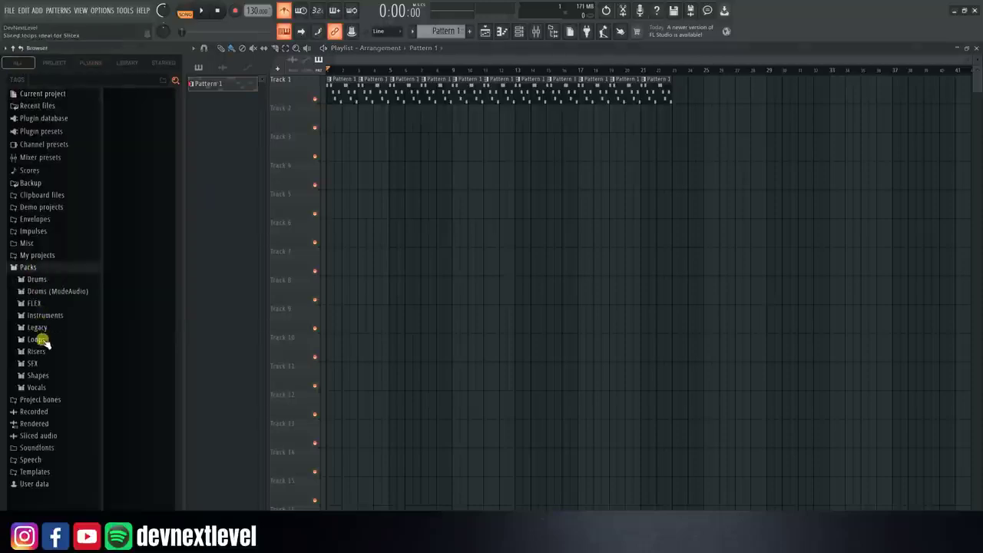
{"action": "left_click", "coordinate": [50, 329]}
{"action": "left_click", "coordinate": [127, 234]}
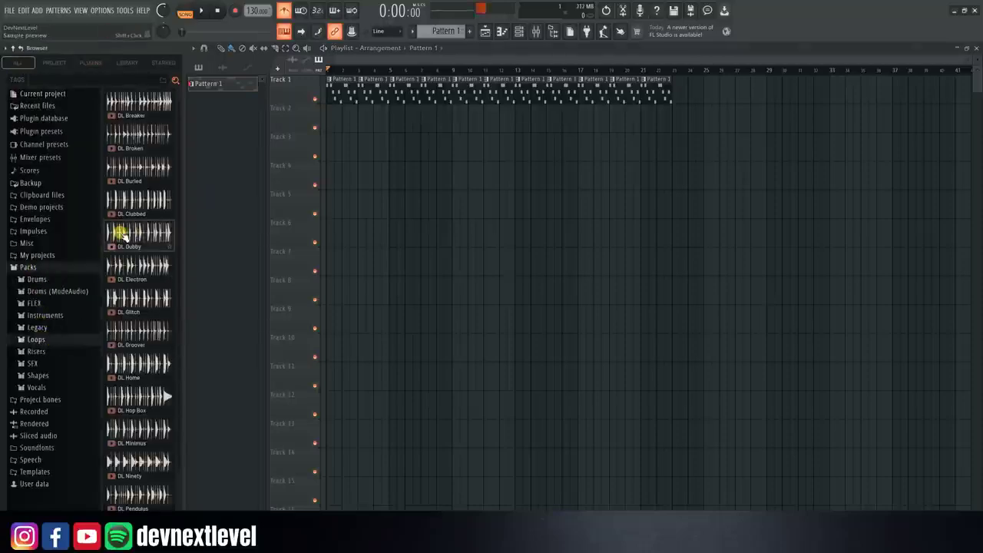
{"action": "left_click", "coordinate": [130, 204]}
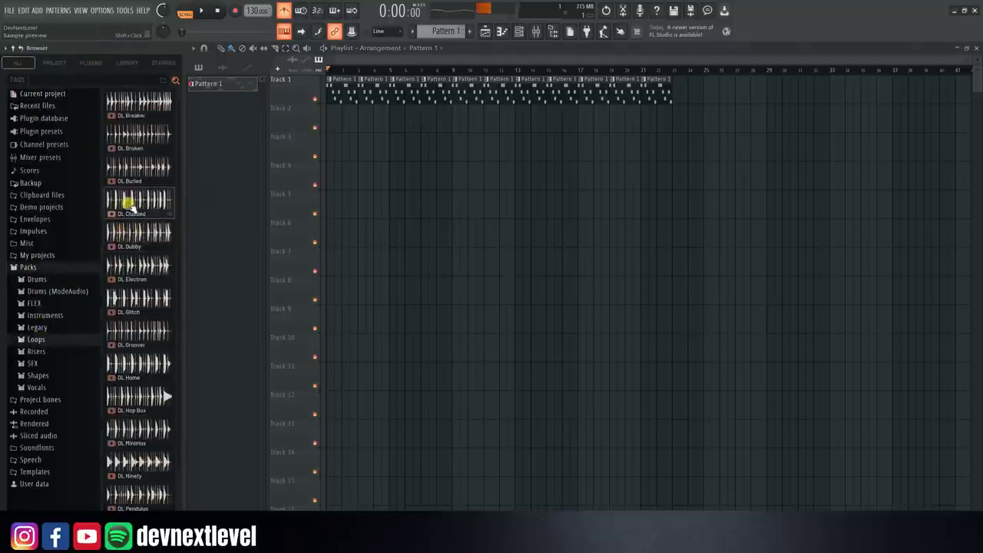
Step: Place the DL Clubbed loop at the start of Track 2, dismiss its channel settings and start song playback
{"action": "left_click_drag", "start_coordinate": [129, 198], "coordinate": [343, 129]}
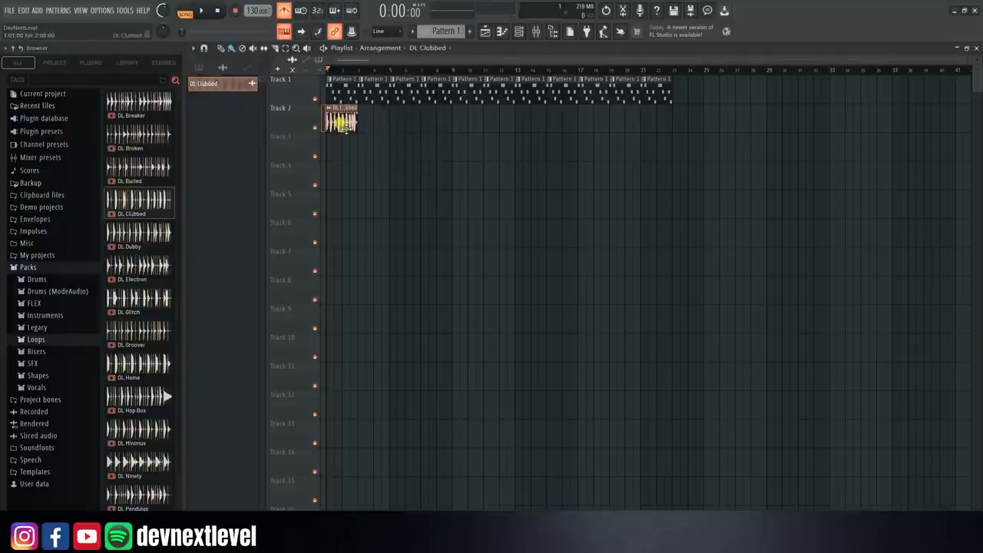
{"action": "double_click", "coordinate": [343, 123]}
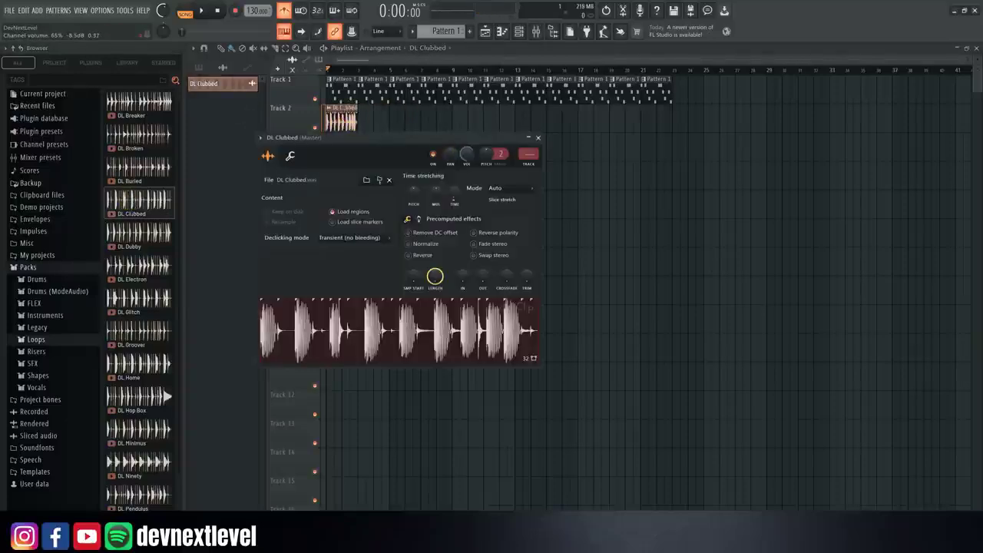
{"action": "left_click", "coordinate": [538, 138]}
{"action": "key", "text": "space"}
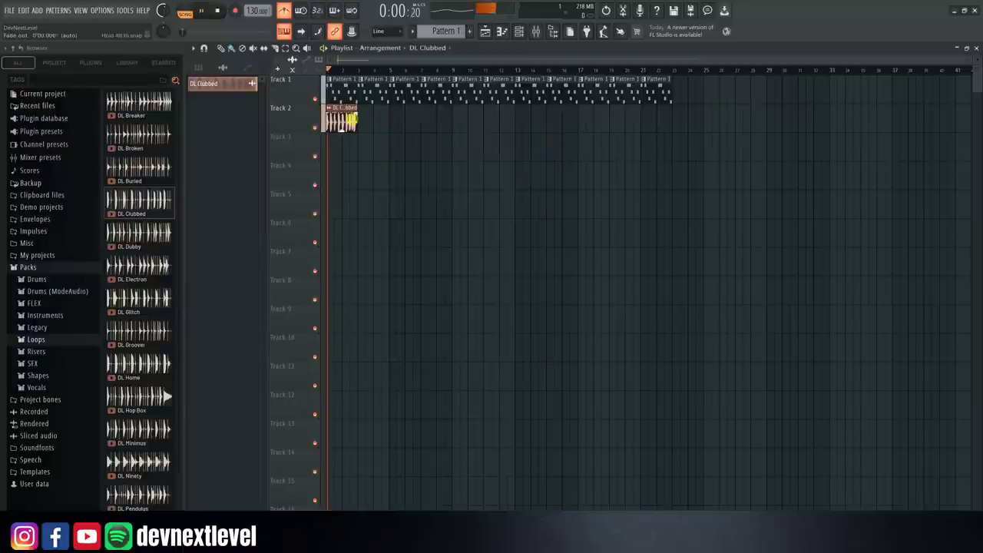
Step: Extend the DL Clubbed loop on Track 2 in back-to-back repeats through bar 16 and stop playback
{"action": "left_click_drag", "start_coordinate": [358, 121], "coordinate": [577, 122]}
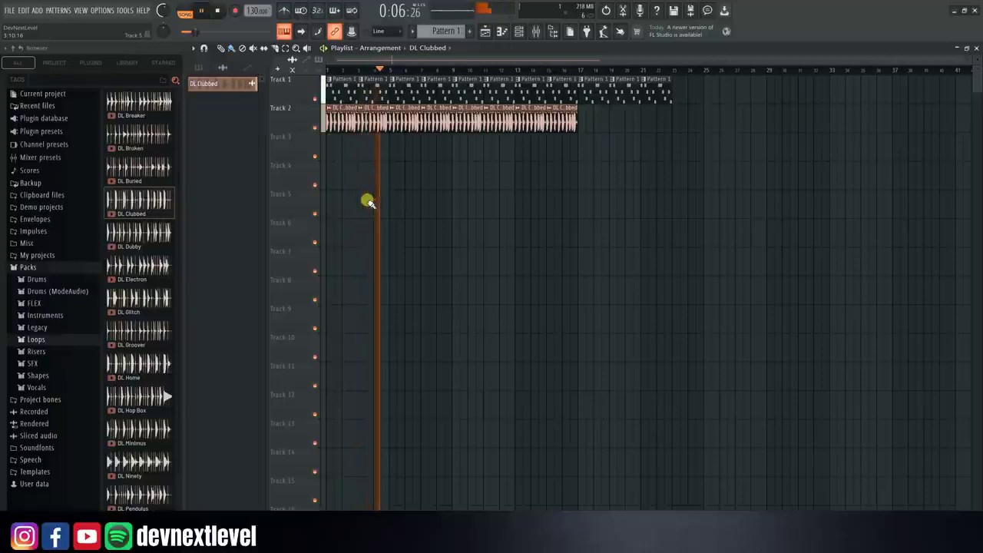
{"action": "key", "text": "space"}
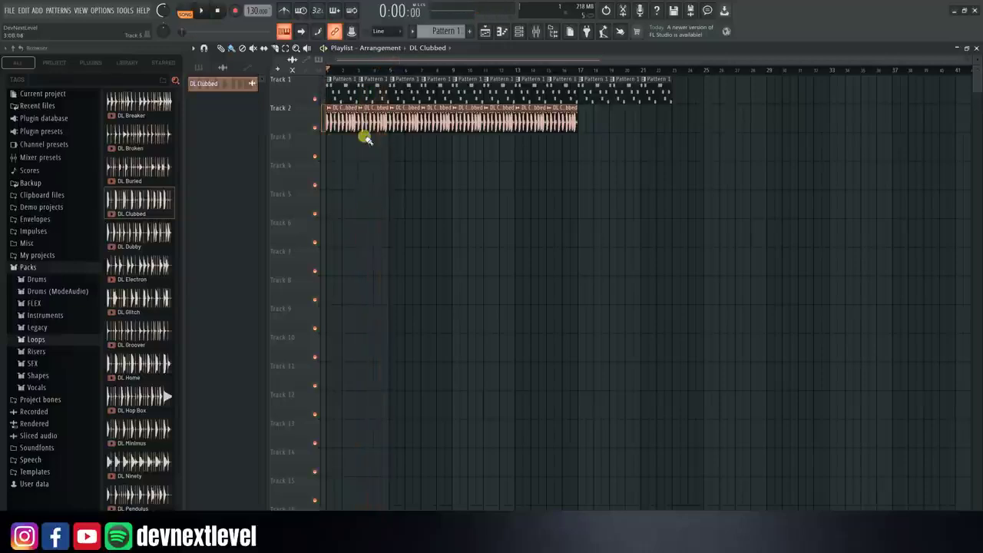
Step: Open the first Pattern 1 clip on Track 1 in the piano roll
{"action": "scroll", "coordinate": [330, 71], "scroll_direction": "up", "scroll_amount": 5}
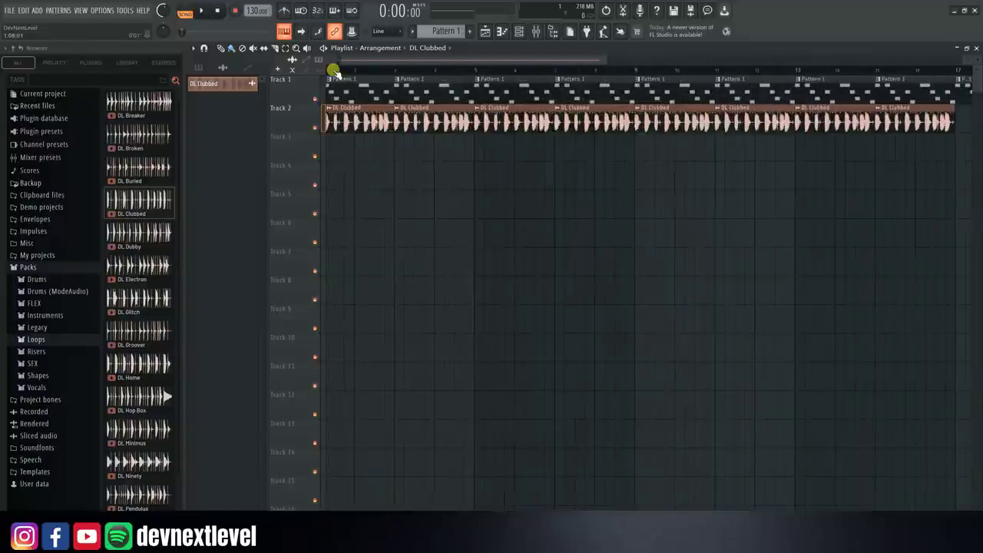
{"action": "scroll", "coordinate": [335, 71], "scroll_direction": "up", "scroll_amount": 3}
{"action": "left_click_drag", "start_coordinate": [980, 62], "coordinate": [873, 76]}
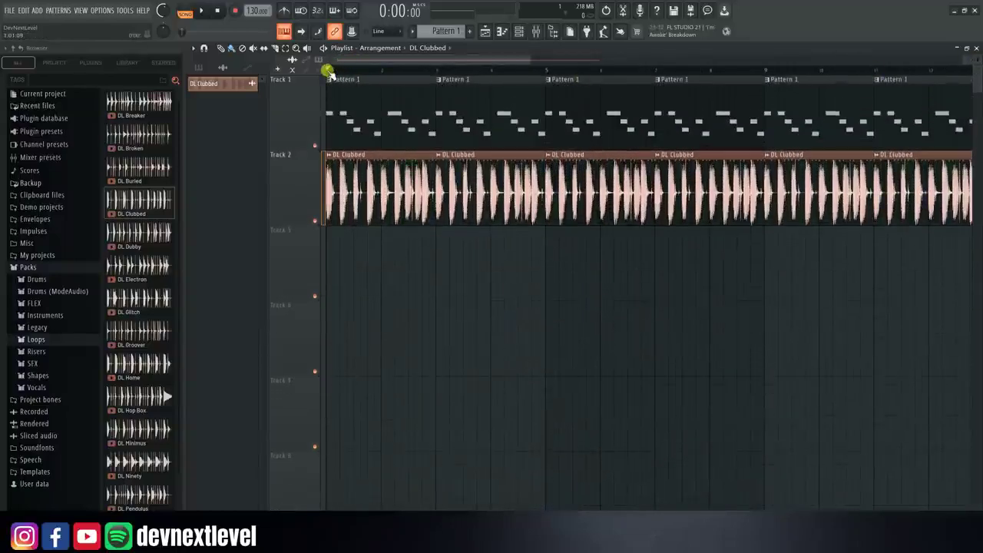
{"action": "double_click", "coordinate": [369, 112]}
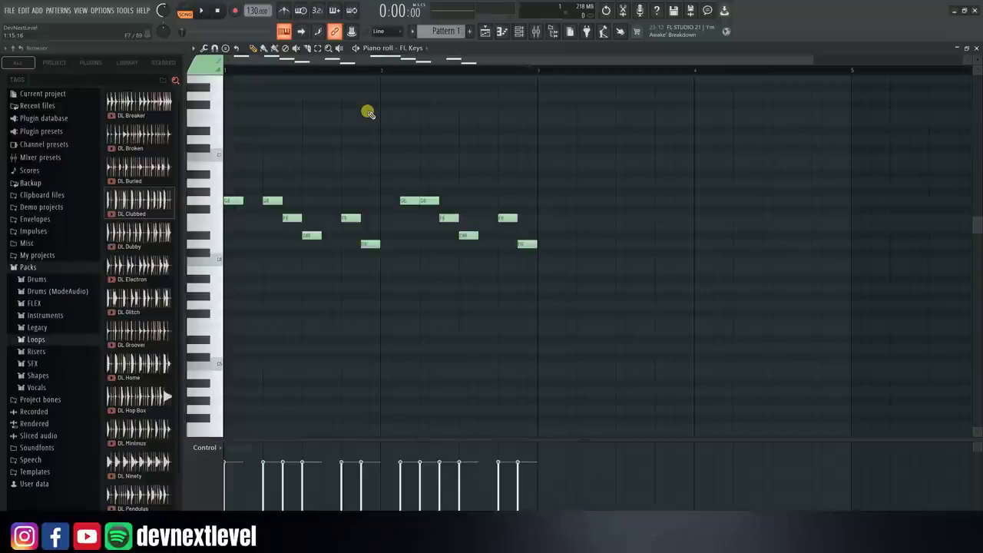
Step: Select and delete all notes of the FL Keys melody, and undo the deletion
{"action": "left_click_drag", "start_coordinate": [687, 110], "coordinate": [190, 359]}
{"action": "key", "text": "Delete"}
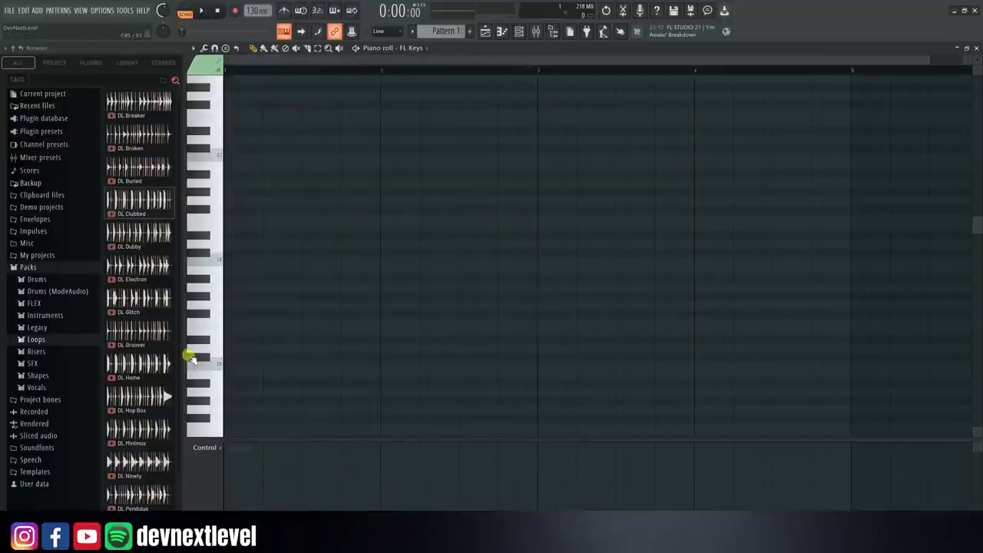
{"action": "key", "text": "ctrl+z"}
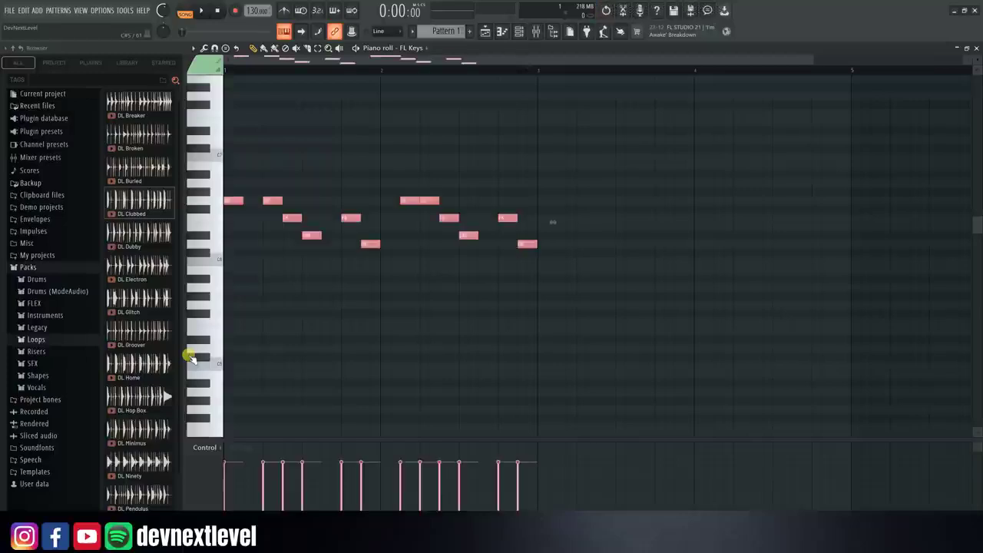
Step: Deselect the notes, delete one note from each bar of the melody, and undo both deletions
{"action": "left_click", "coordinate": [326, 180]}
{"action": "right_click", "coordinate": [350, 218]}
{"action": "right_click", "coordinate": [470, 235]}
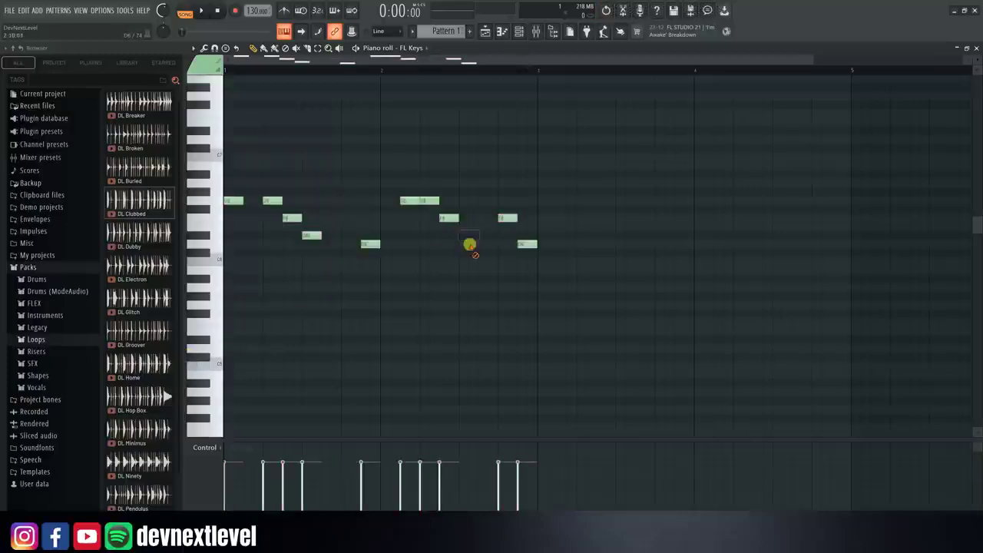
{"action": "key", "text": "ctrl+z"}
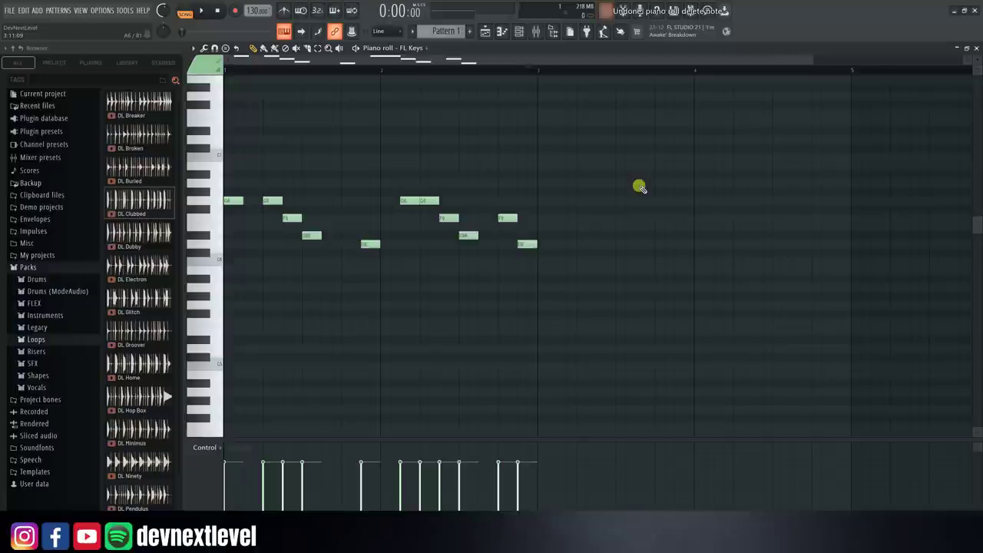
{"action": "key", "text": "ctrl+z"}
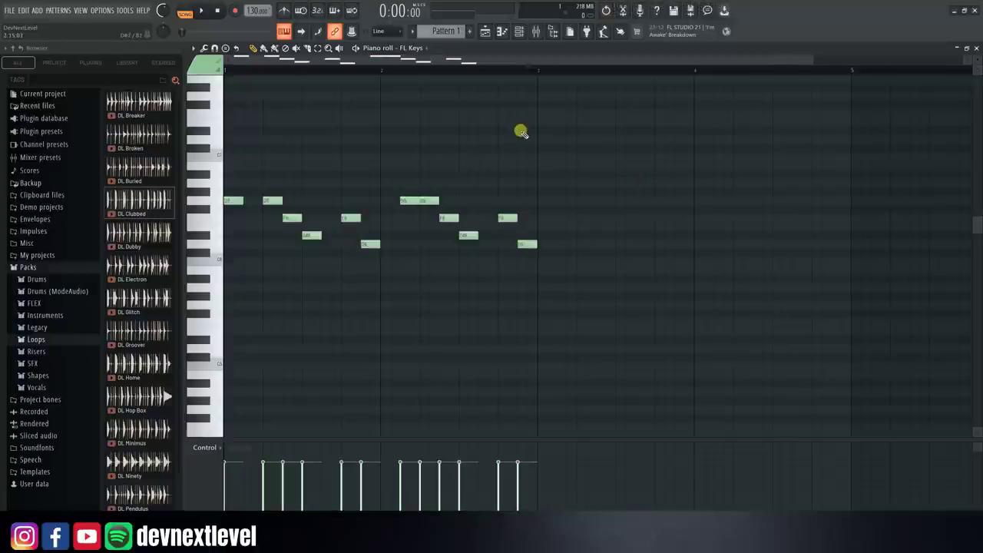
Step: Replace the FL Keys channel with the Harmless synth and move its plugin window aside
{"action": "left_click", "coordinate": [520, 34]}
{"action": "left_click", "coordinate": [421, 208]}
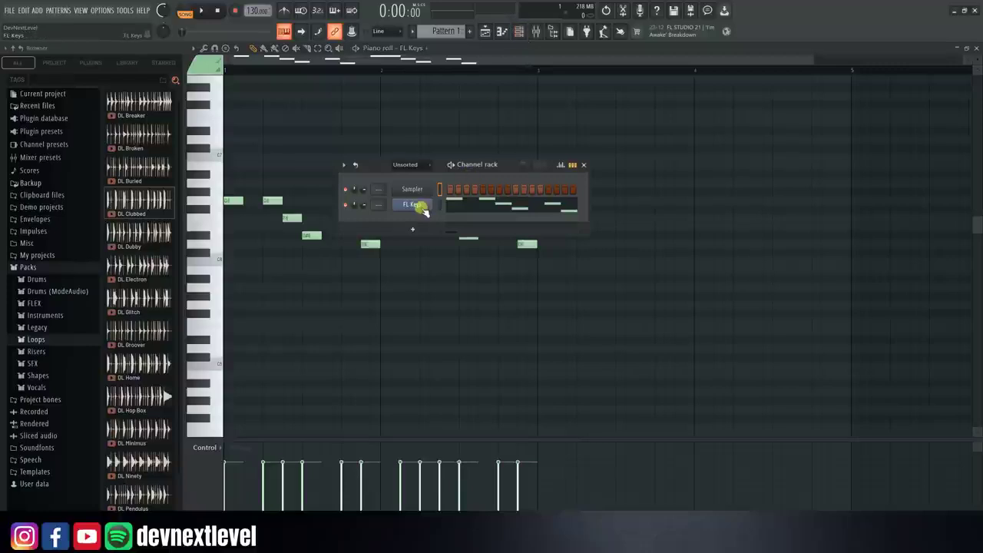
{"action": "right_click", "coordinate": [421, 209]}
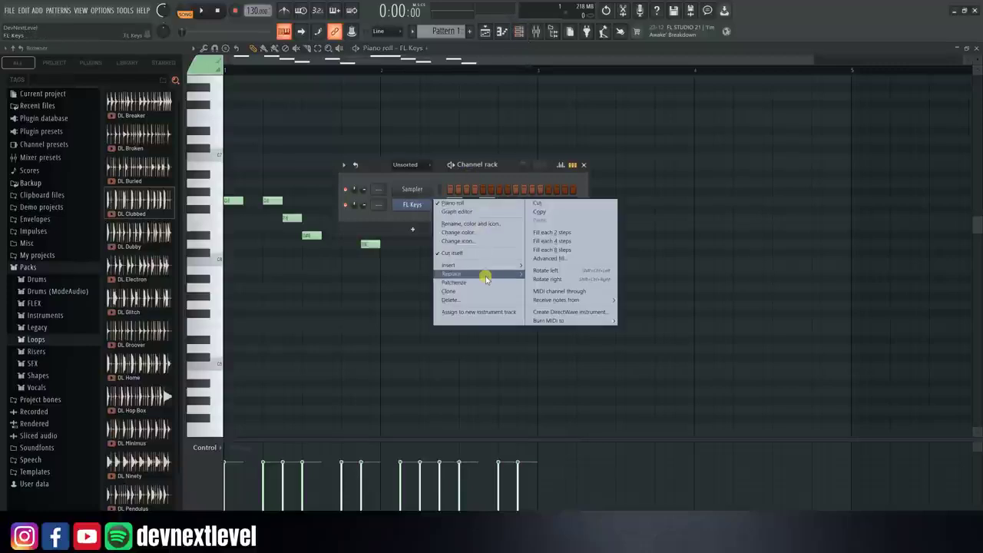
{"action": "mouse_move", "coordinate": [485, 278]}
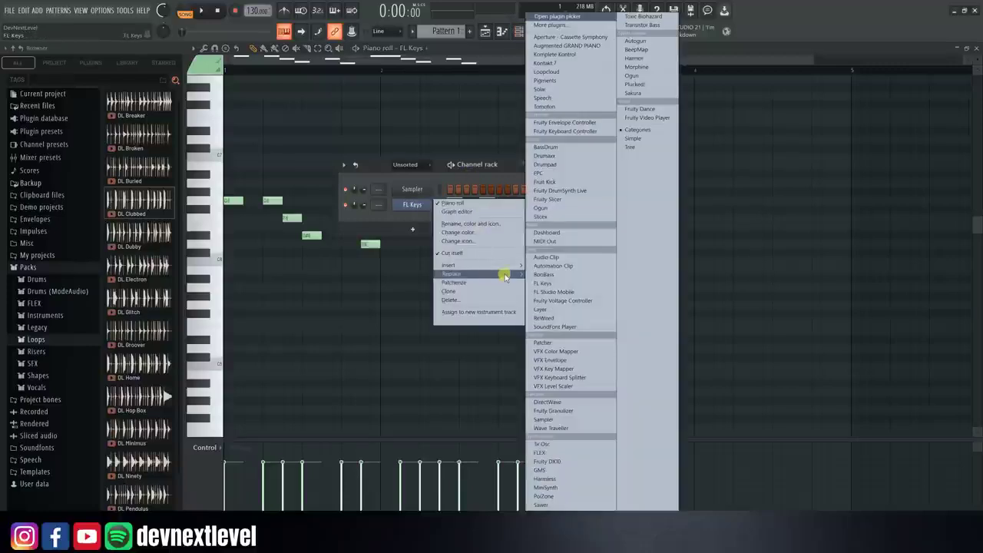
{"action": "left_click", "coordinate": [560, 479]}
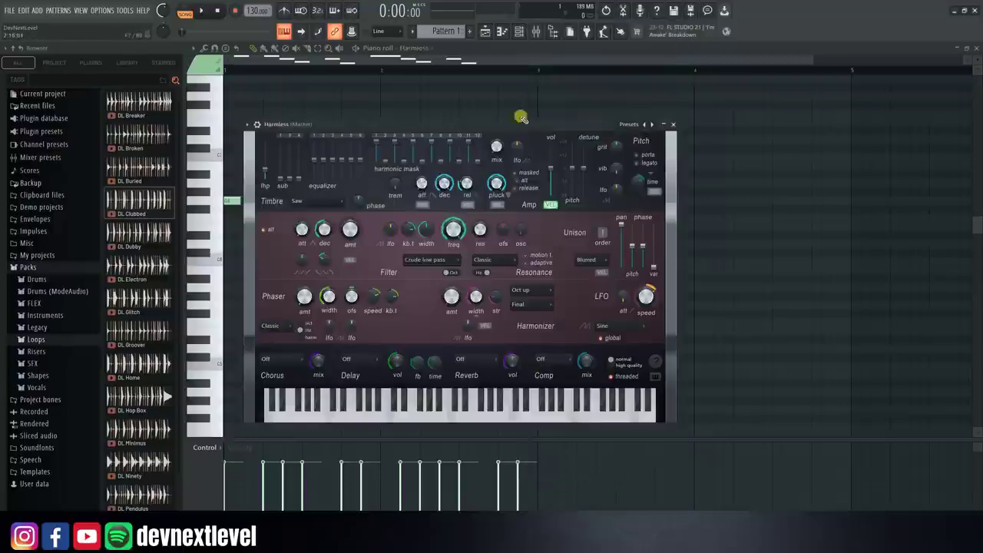
{"action": "left_click_drag", "start_coordinate": [502, 122], "coordinate": [585, 80]}
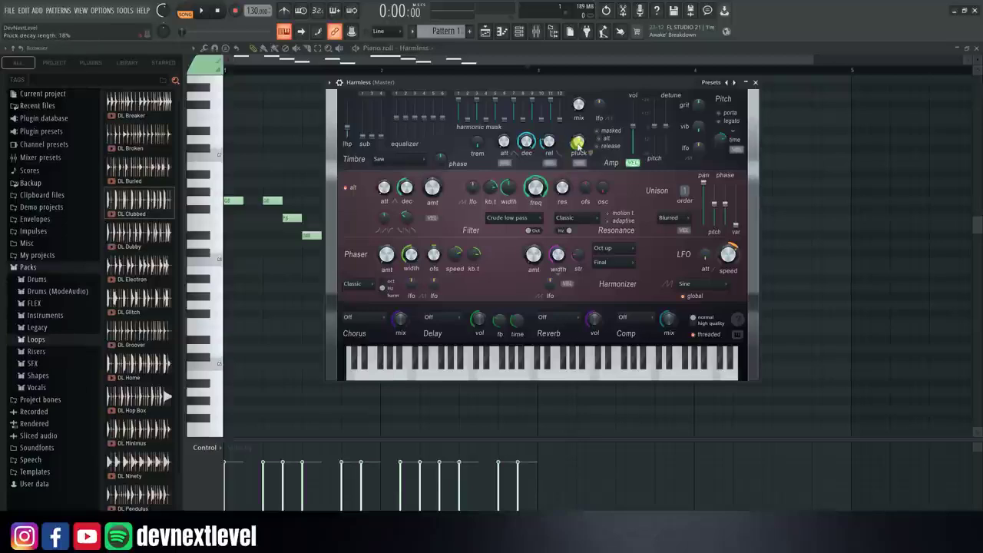
Step: Set the Harmless reverb to Classic, close the plugin window and return to the piano roll
{"action": "left_click", "coordinate": [556, 321]}
{"action": "left_click", "coordinate": [575, 340]}
{"action": "left_click", "coordinate": [560, 374]}
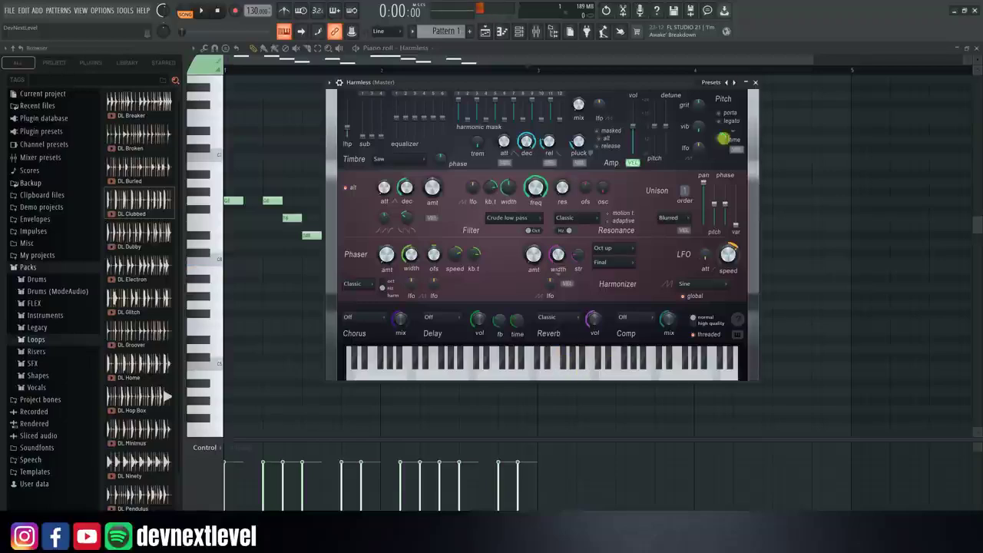
{"action": "left_click", "coordinate": [755, 82]}
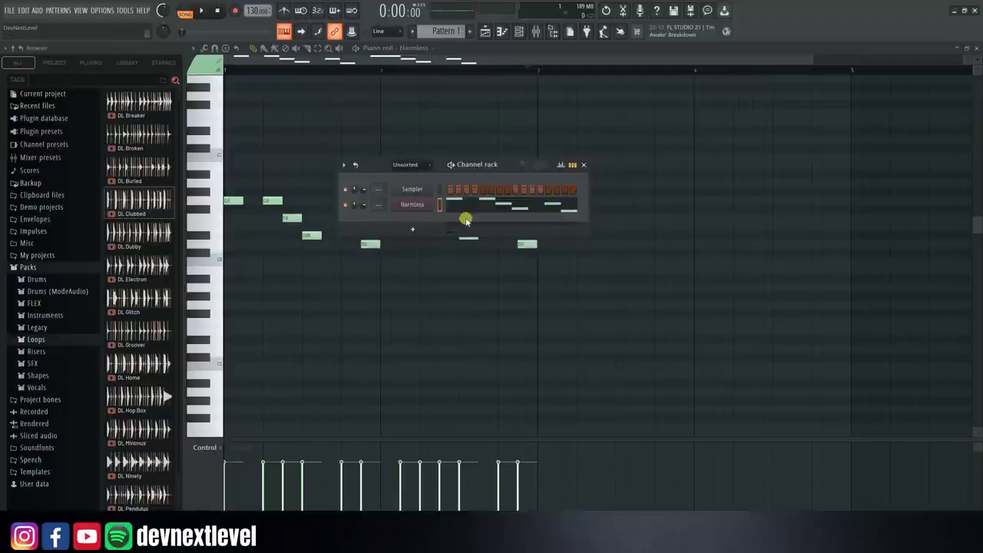
{"action": "left_click", "coordinate": [412, 58]}
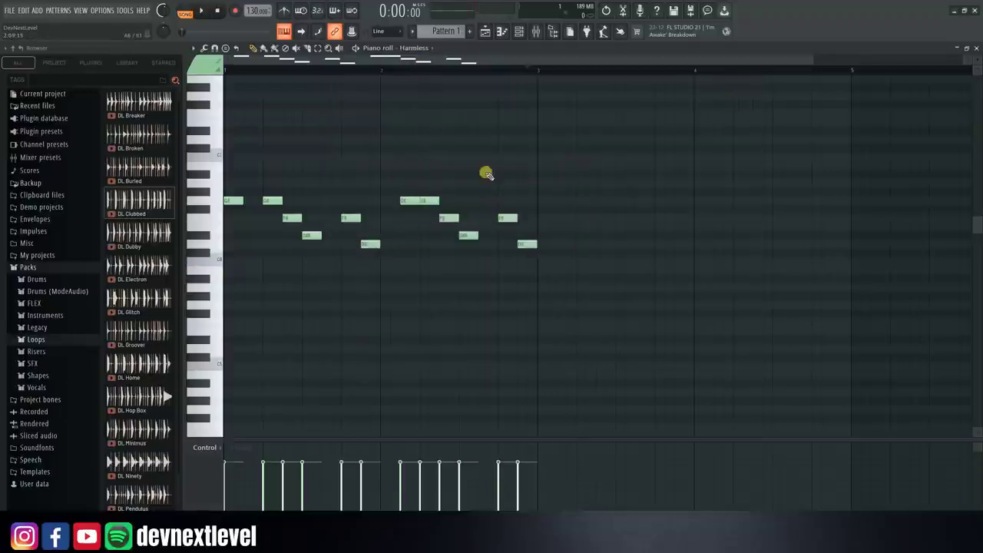
Step: Delete all notes of the melody and place a single G6 note near the middle of bar 1
{"action": "left_click_drag", "start_coordinate": [566, 125], "coordinate": [110, 368]}
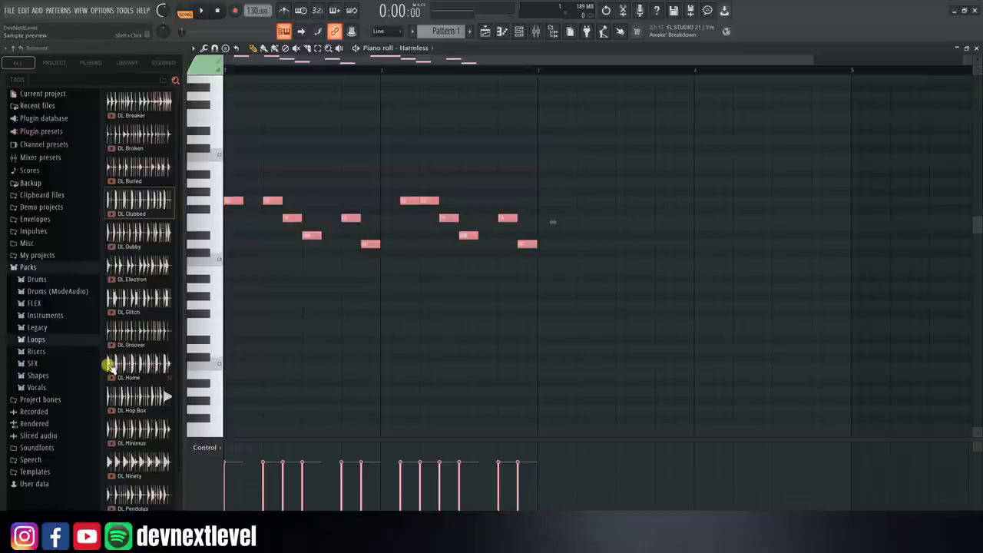
{"action": "key", "text": "Delete"}
{"action": "left_click", "coordinate": [300, 204]}
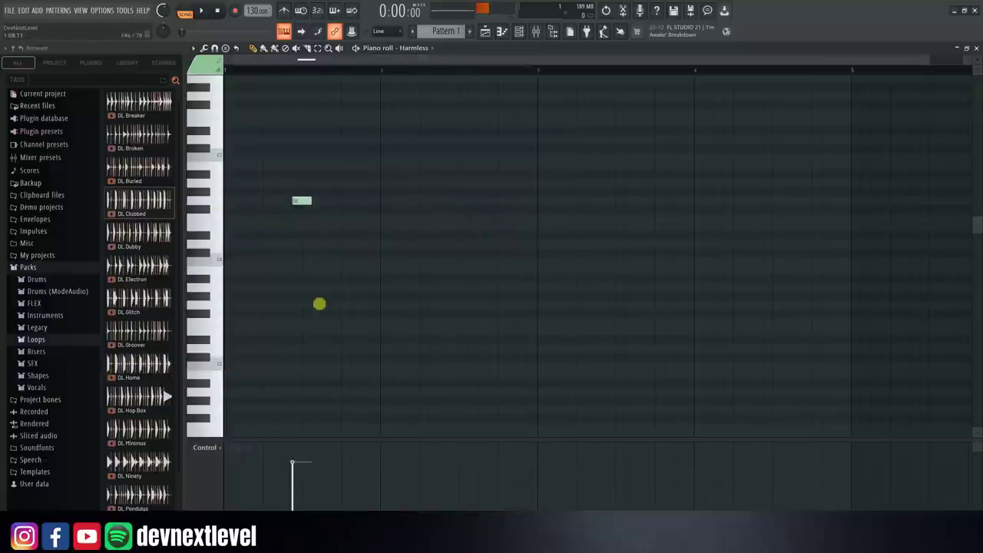
Step: Return to the playlist and delete every Pattern 1 and DL Clubbed clip after the first on each track
{"action": "left_click", "coordinate": [485, 35]}
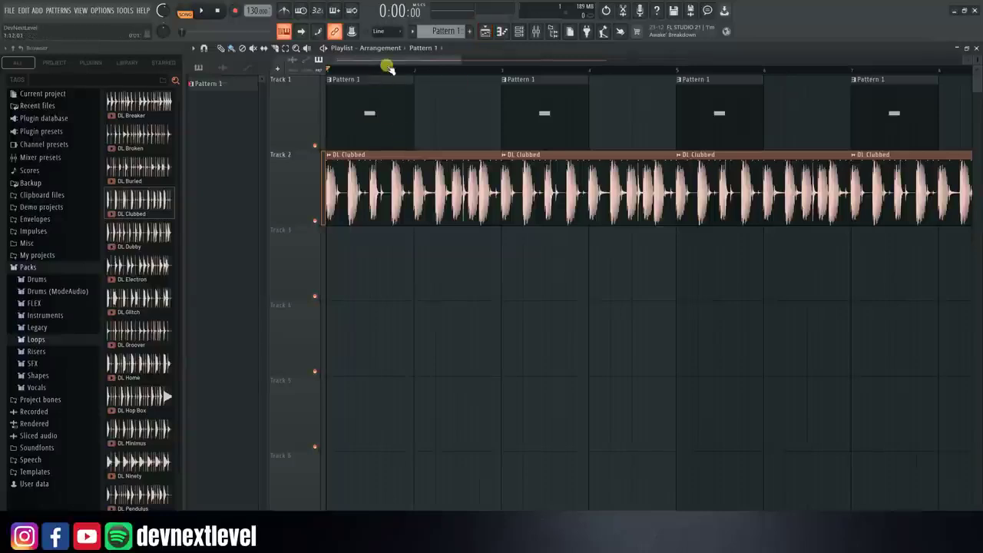
{"action": "scroll", "coordinate": [388, 68], "scroll_direction": "down", "scroll_amount": 6}
{"action": "left_click_drag", "start_coordinate": [499, 97], "coordinate": [938, 100]}
{"action": "left_click_drag", "start_coordinate": [420, 176], "coordinate": [861, 180]}
Step: Lengthen the Pattern 1 clip on Track 1 to two bars, matching the DL Clubbed clip
{"action": "scroll", "coordinate": [330, 71], "scroll_direction": "up", "scroll_amount": 6}
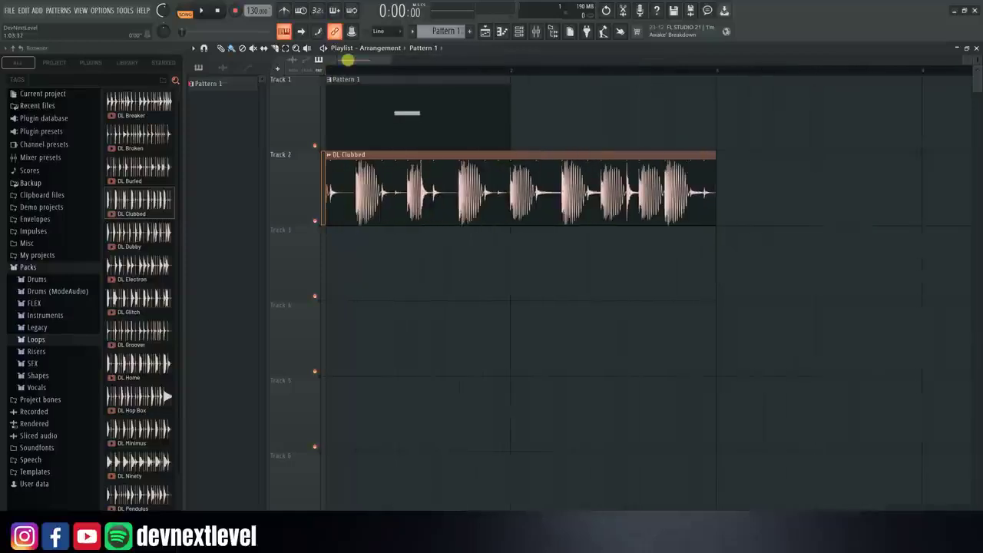
{"action": "scroll", "coordinate": [332, 77], "scroll_direction": "up", "scroll_amount": 1}
{"action": "left_click_drag", "start_coordinate": [533, 100], "coordinate": [743, 122]}
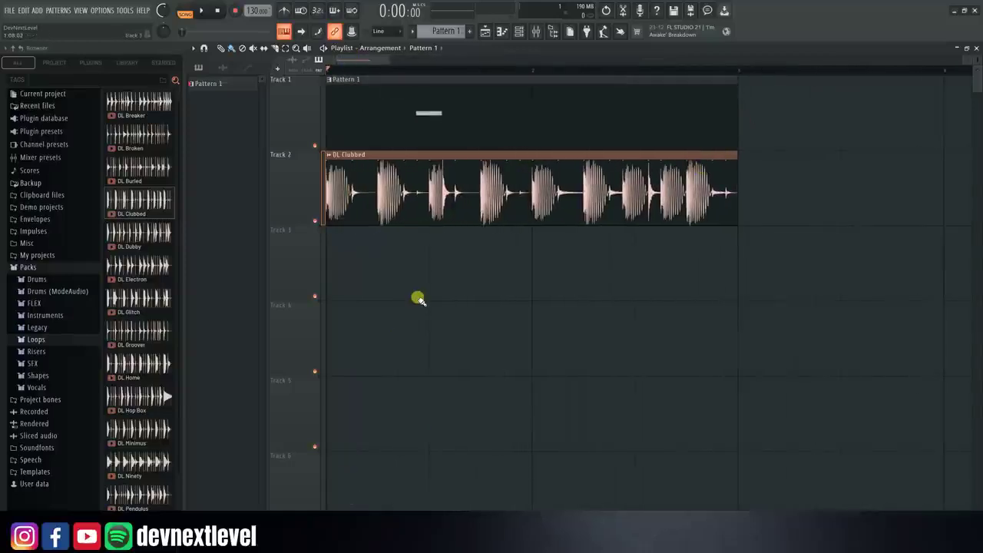
Step: Set the project tempo to 109 BPM and briefly play the song from the start
{"action": "left_click", "coordinate": [254, 13]}
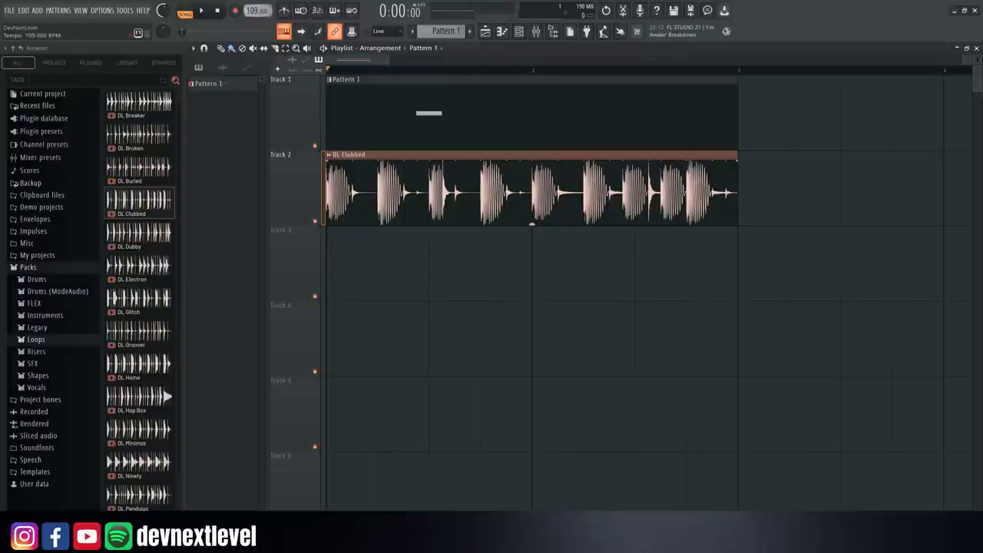
{"action": "left_click", "coordinate": [510, 301]}
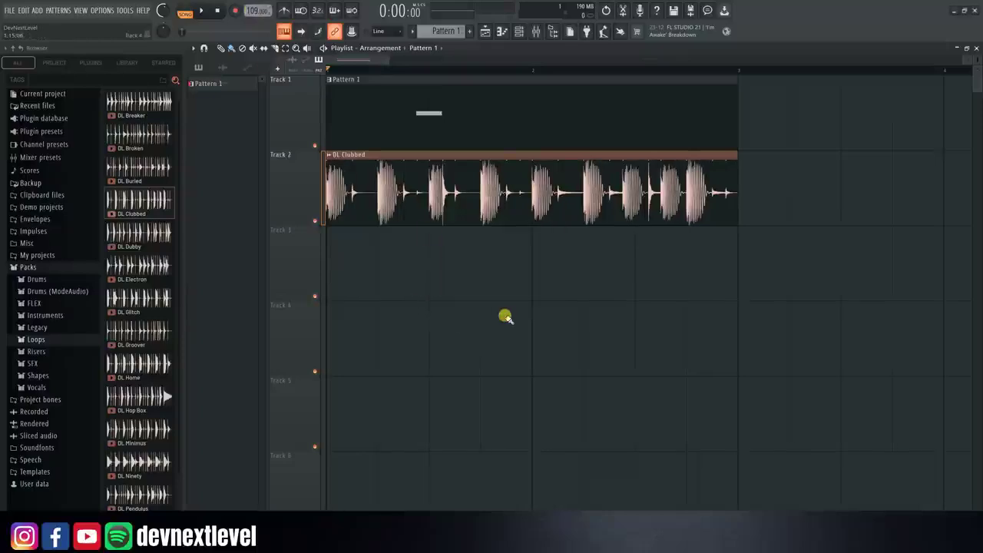
{"action": "key", "text": "space"}
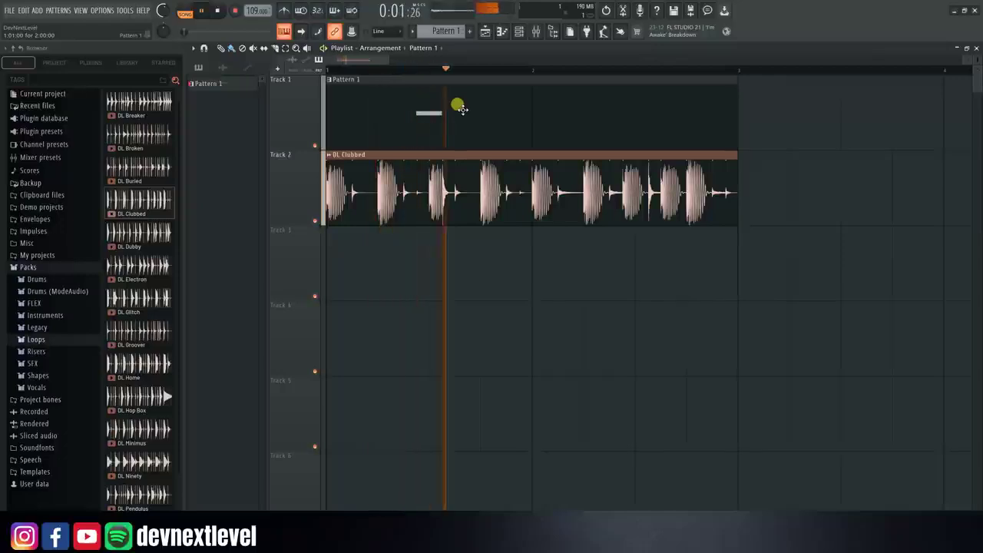
{"action": "key", "text": "space"}
Step: Mute Track 1 and play the DL Clubbed loop by itself through its two bars
{"action": "right_click", "coordinate": [316, 149]}
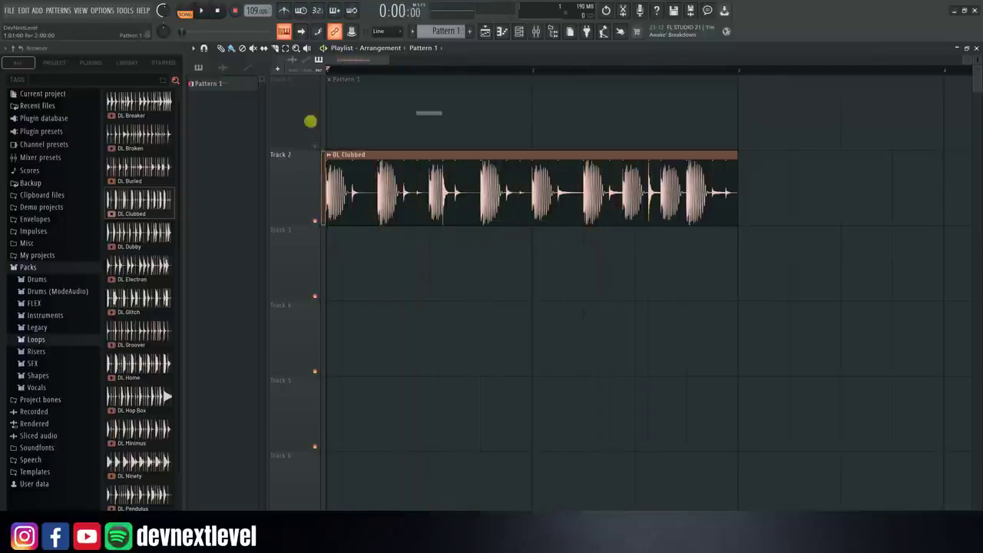
{"action": "key", "text": "space"}
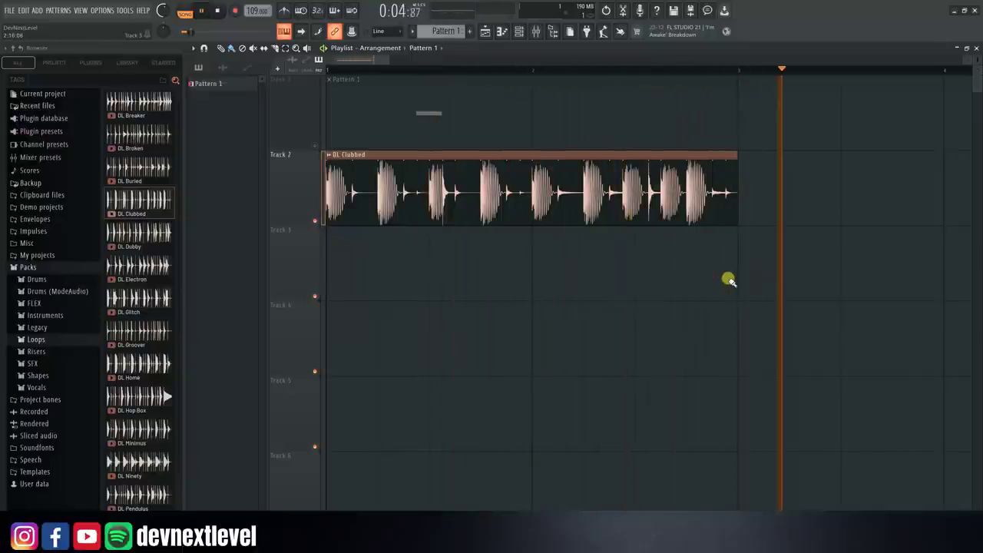
{"action": "key", "text": "space"}
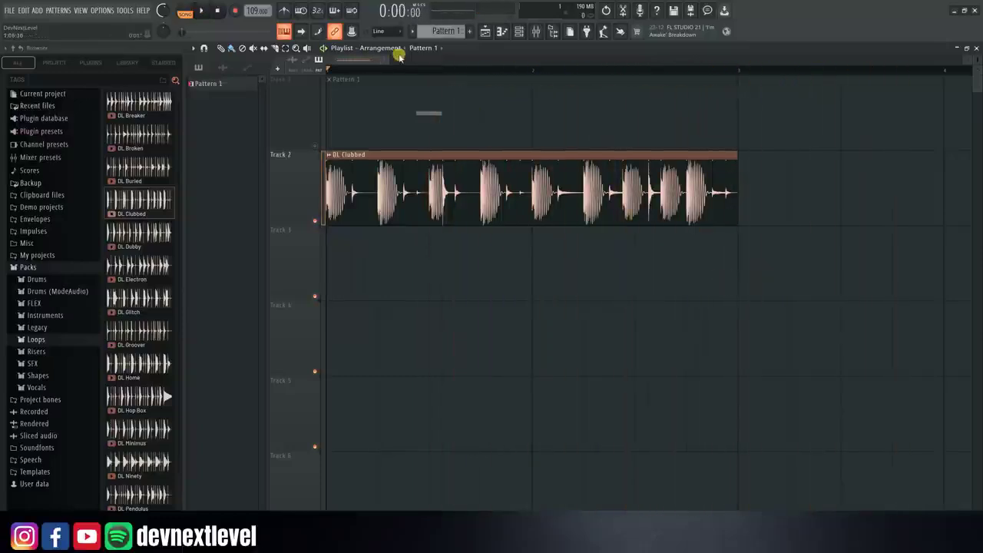
Step: Play the DL Clubbed loop from the start again, stop playback and open the Pattern 1 clip in the piano roll
{"action": "scroll", "coordinate": [384, 76], "scroll_direction": "down", "scroll_amount": 2}
{"action": "scroll", "coordinate": [385, 75], "scroll_direction": "down", "scroll_amount": 5}
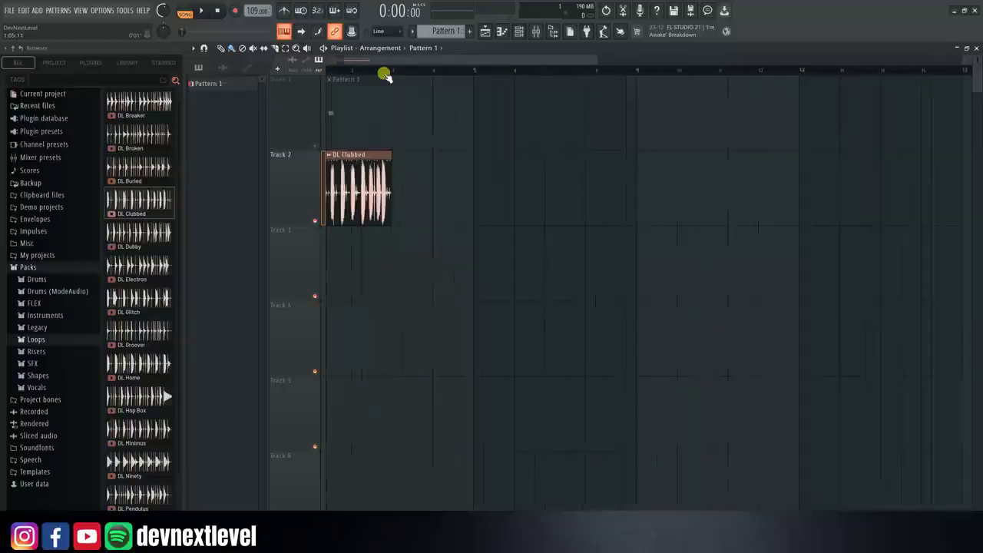
{"action": "scroll", "coordinate": [385, 76], "scroll_direction": "down", "scroll_amount": 2}
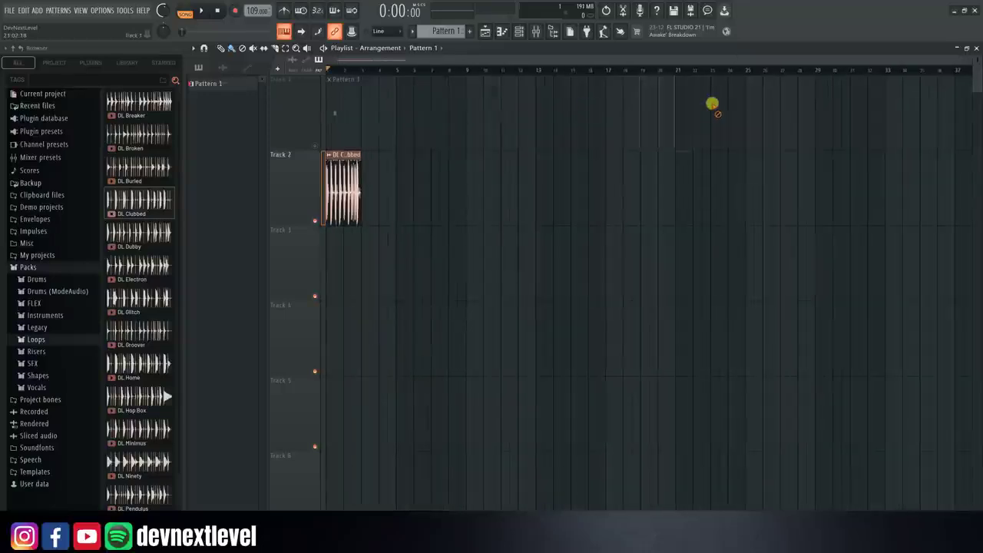
{"action": "scroll", "coordinate": [329, 72], "scroll_direction": "up", "scroll_amount": 6}
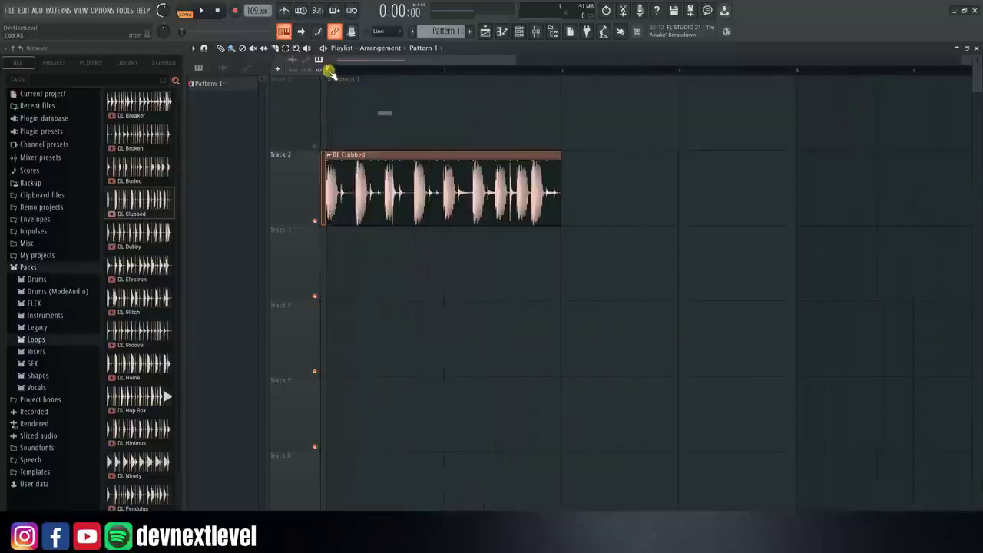
{"action": "key", "text": "space"}
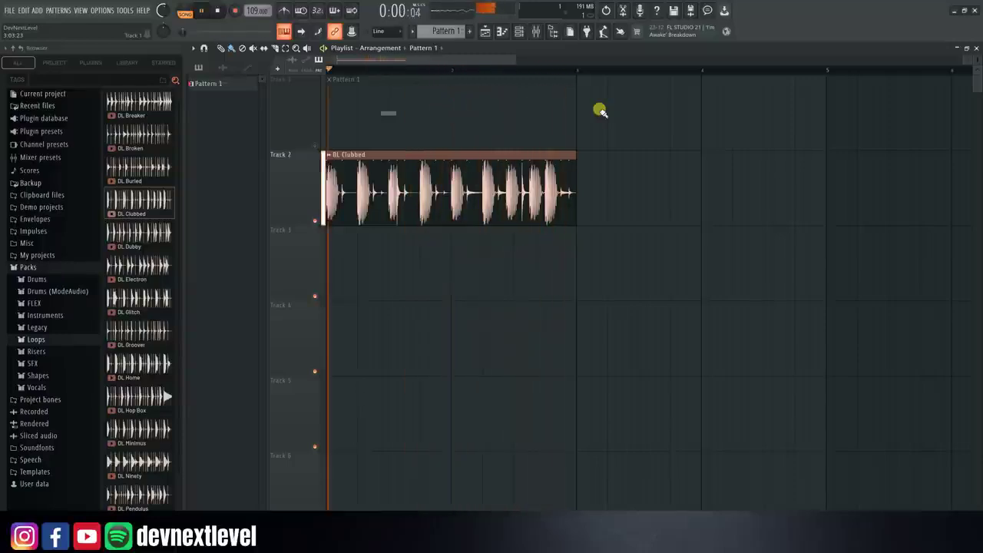
{"action": "key", "text": "space"}
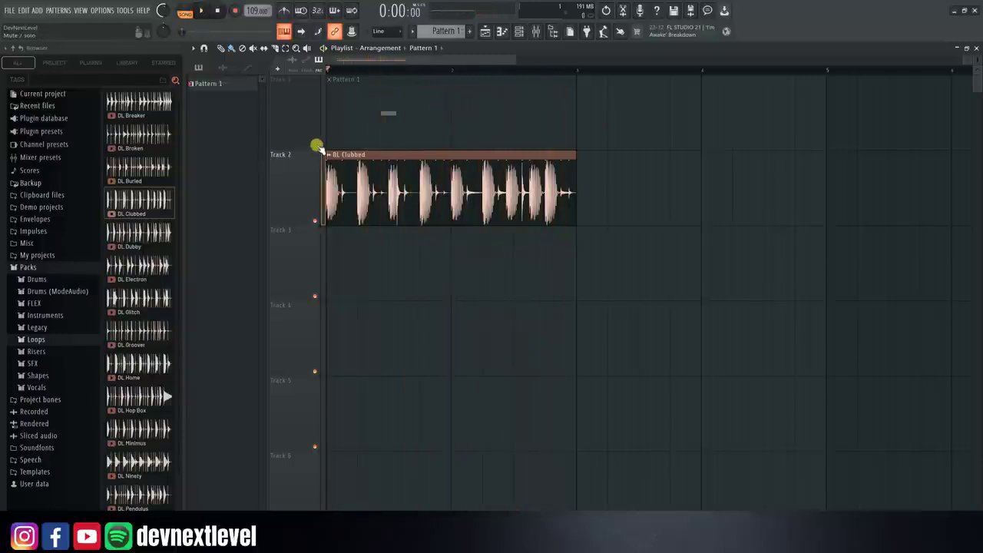
{"action": "double_click", "coordinate": [346, 126]}
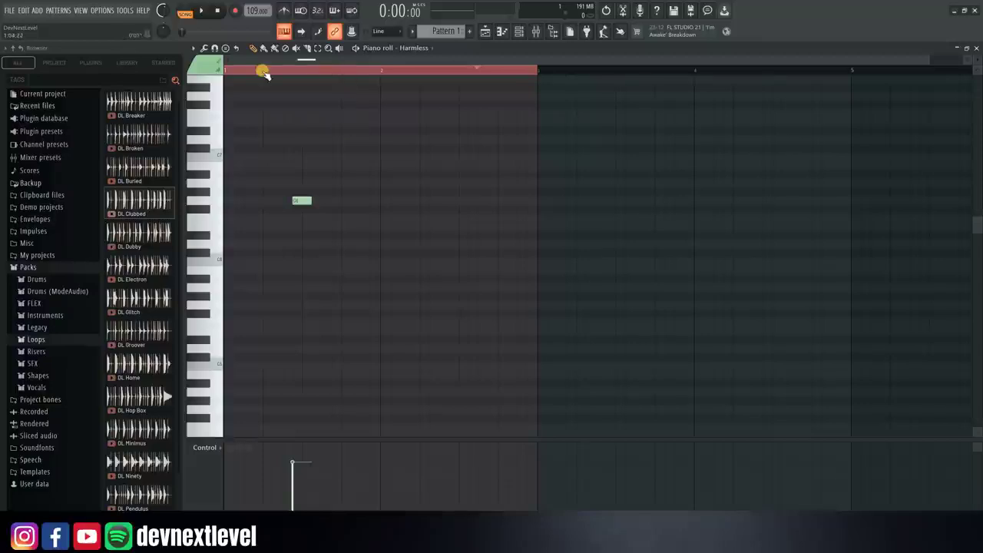
Step: Delete the single leftover G6 note from the Harmless piano roll and briefly play the drum loop
{"action": "scroll", "coordinate": [240, 71], "scroll_direction": "up", "scroll_amount": 5}
{"action": "left_click_drag", "start_coordinate": [271, 65], "coordinate": [241, 69]}
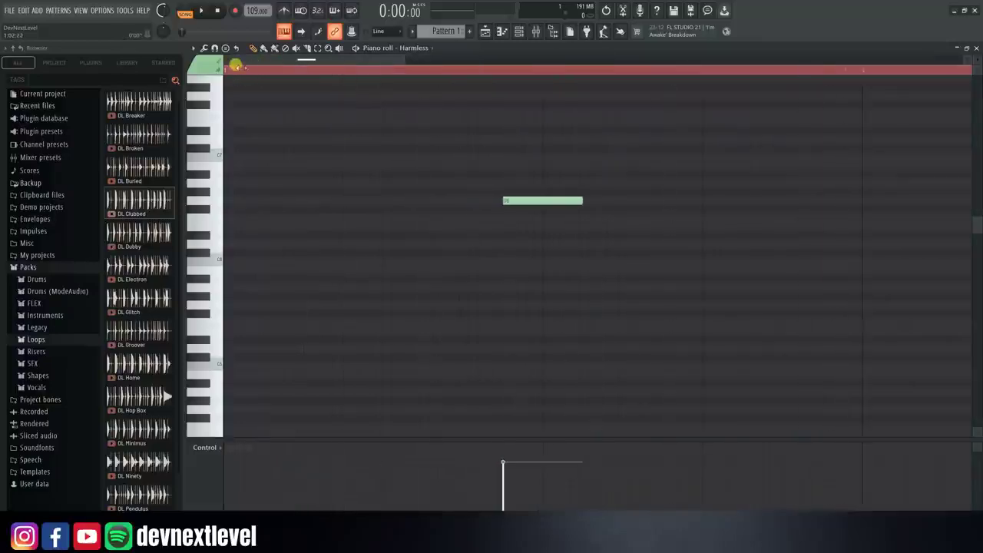
{"action": "right_click", "coordinate": [527, 199]}
{"action": "key", "text": "space"}
{"action": "key", "text": "space"}
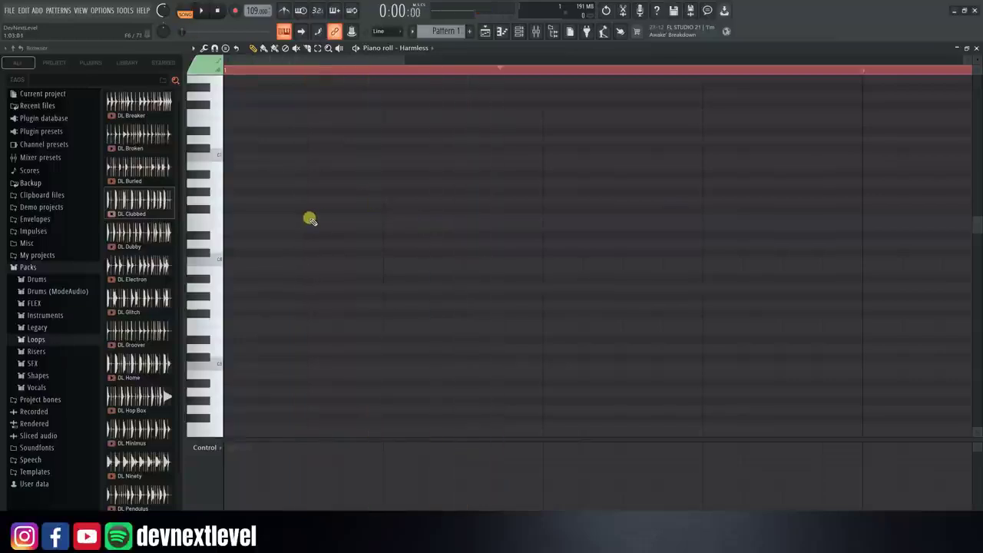
Step: Place a two-step G6 note at the start of the first bar and audition the G6 key several times
{"action": "left_click_drag", "start_coordinate": [229, 221], "coordinate": [223, 202]}
{"action": "left_click", "coordinate": [221, 202]}
{"action": "left_click", "coordinate": [222, 202]}
{"action": "left_click", "coordinate": [222, 202]}
{"action": "left_click", "coordinate": [222, 202]}
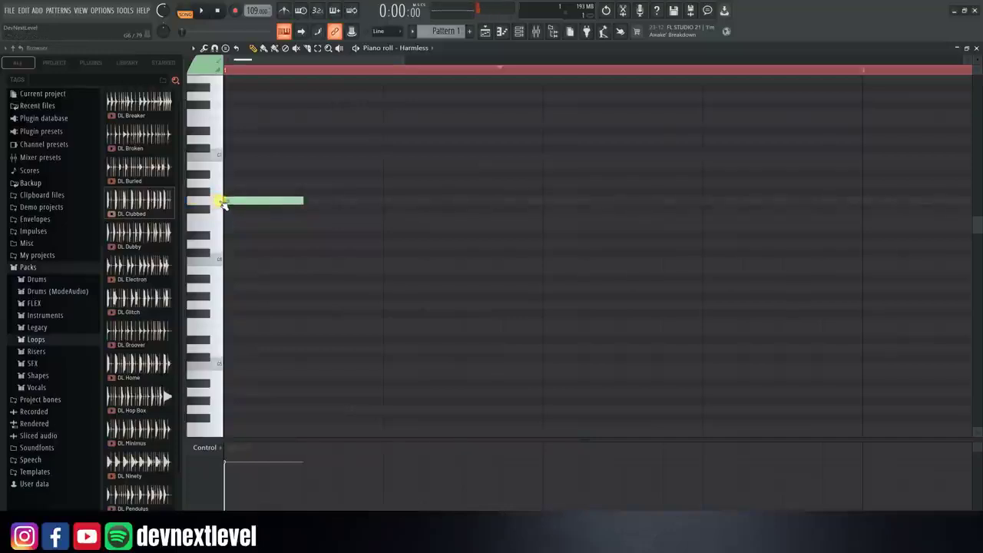
Step: Add a second G6 note, start it directly after the first one and shorten it to one step
{"action": "left_click", "coordinate": [227, 71]}
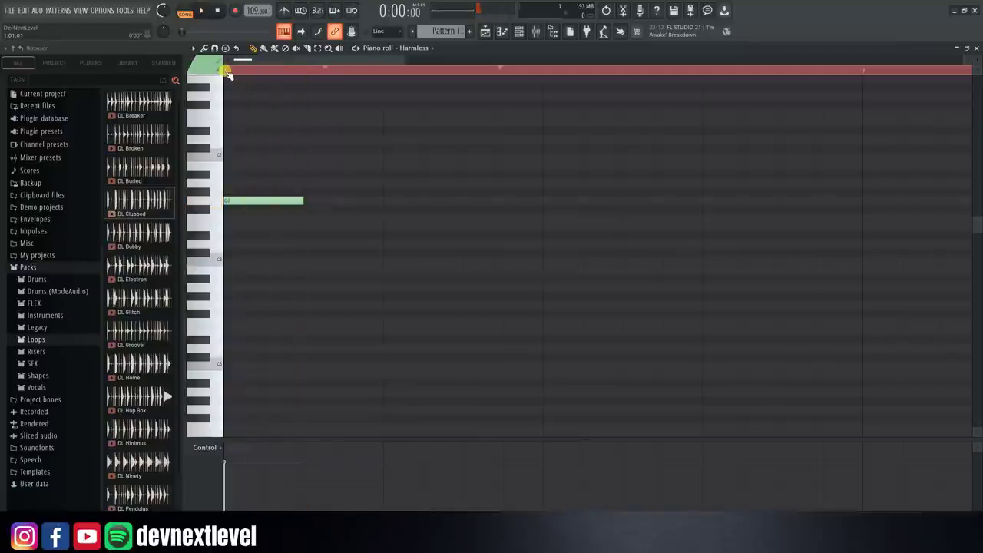
{"action": "left_click", "coordinate": [349, 201]}
{"action": "key", "text": "space"}
{"action": "key", "text": "space"}
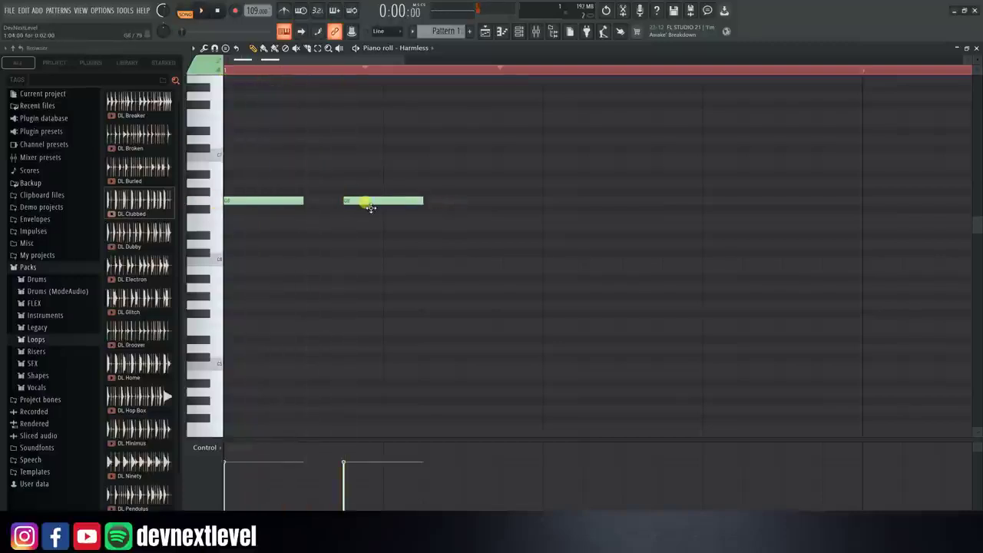
{"action": "left_click_drag", "start_coordinate": [416, 202], "coordinate": [349, 206]}
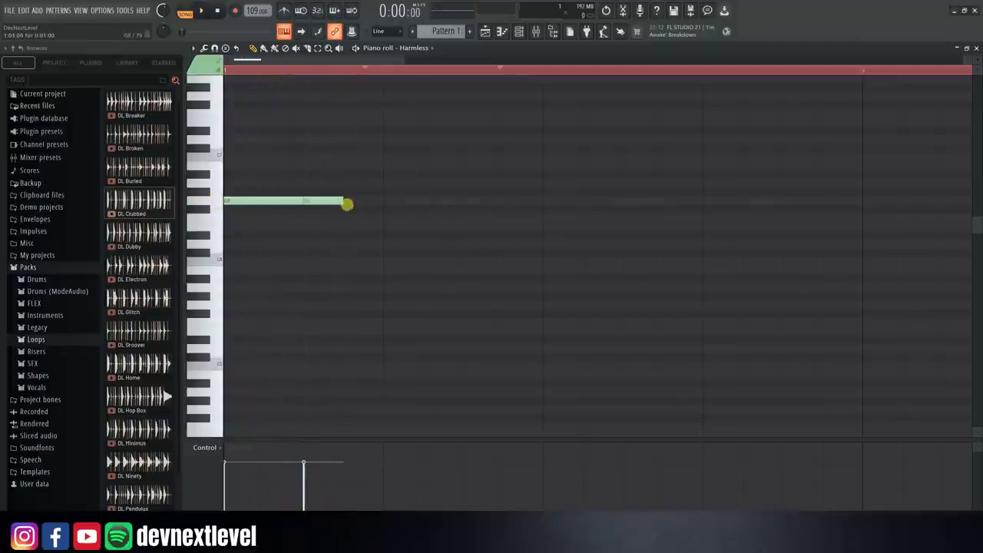
Step: Add a one-step G6 note on step 4, shorten the first note to one step and play the phrase
{"action": "left_click", "coordinate": [349, 202]}
{"action": "key", "text": "space"}
{"action": "key", "text": "space"}
{"action": "left_click_drag", "start_coordinate": [281, 209], "coordinate": [272, 219]}
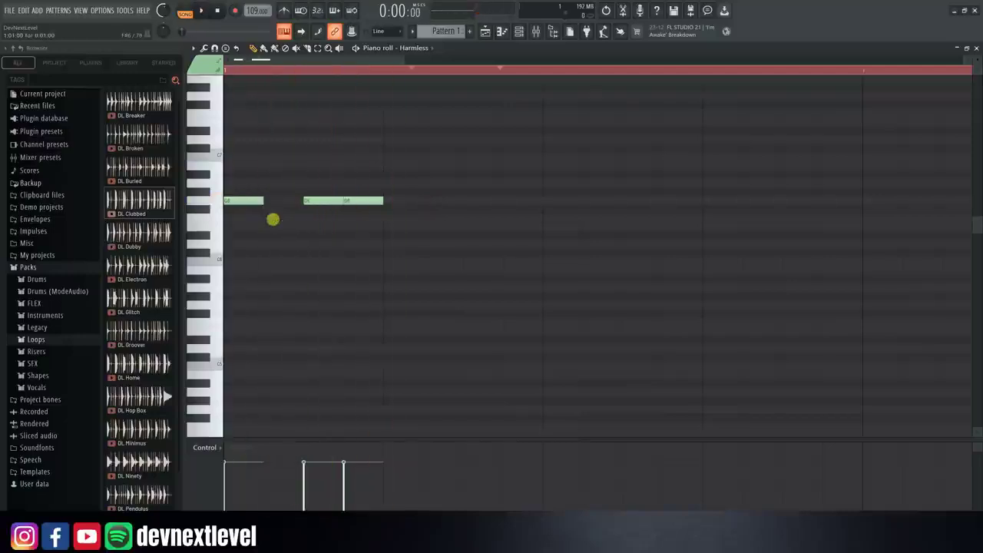
{"action": "key", "text": "space"}
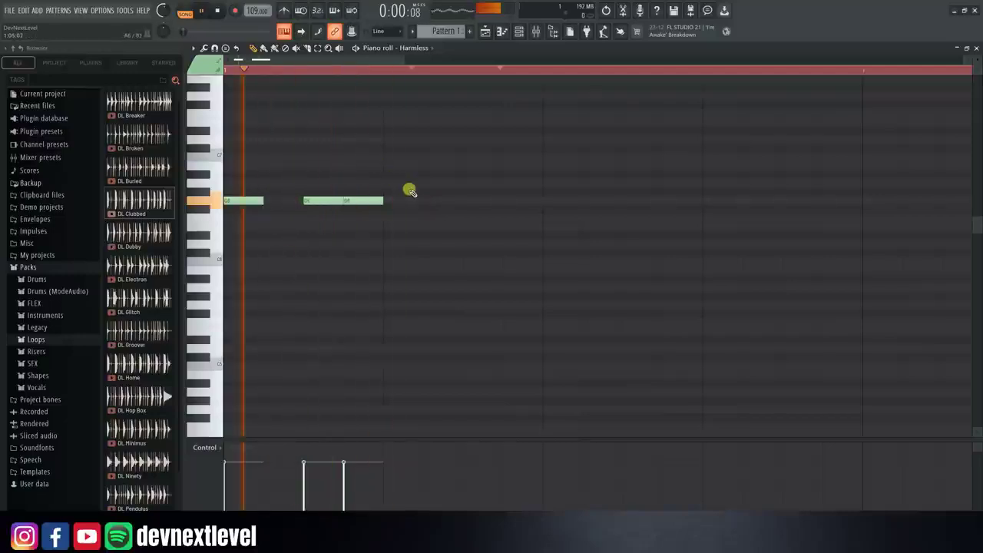
{"action": "key", "text": "space"}
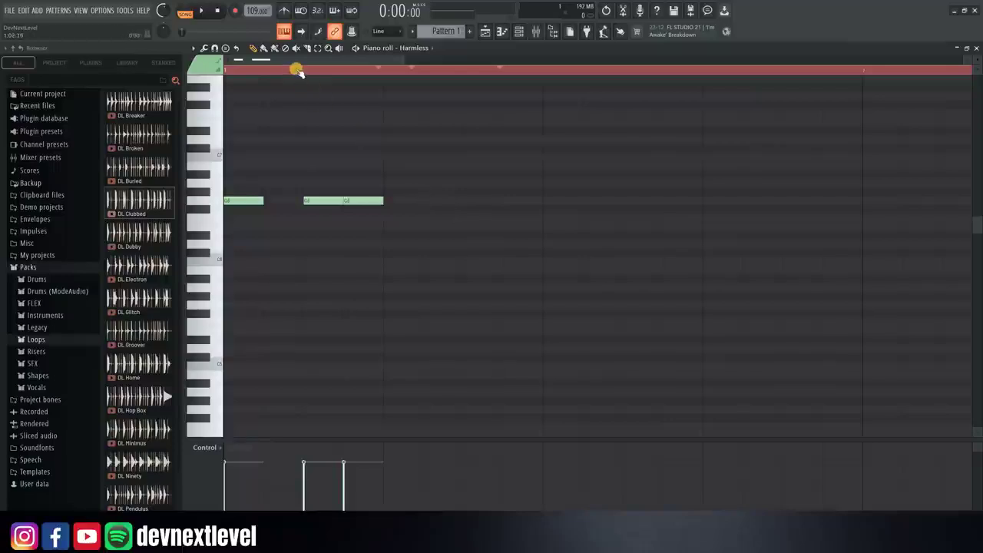
Step: Add two more one-step G6 notes on steps 6 and 7 of the first bar and play the phrase
{"action": "scroll", "coordinate": [296, 71], "scroll_direction": "down", "scroll_amount": 2}
{"action": "key", "text": "space"}
{"action": "left_click", "coordinate": [387, 201]}
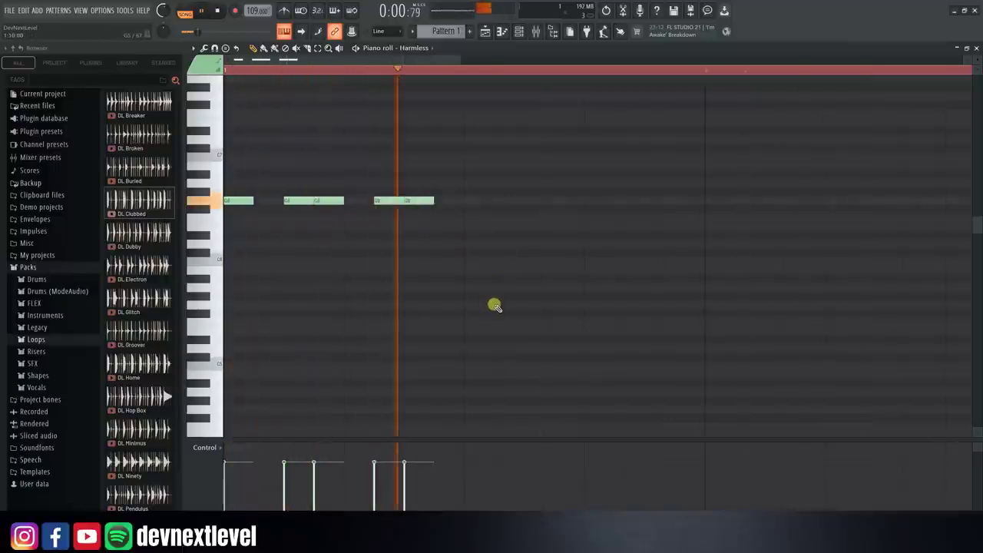
{"action": "key", "text": "space"}
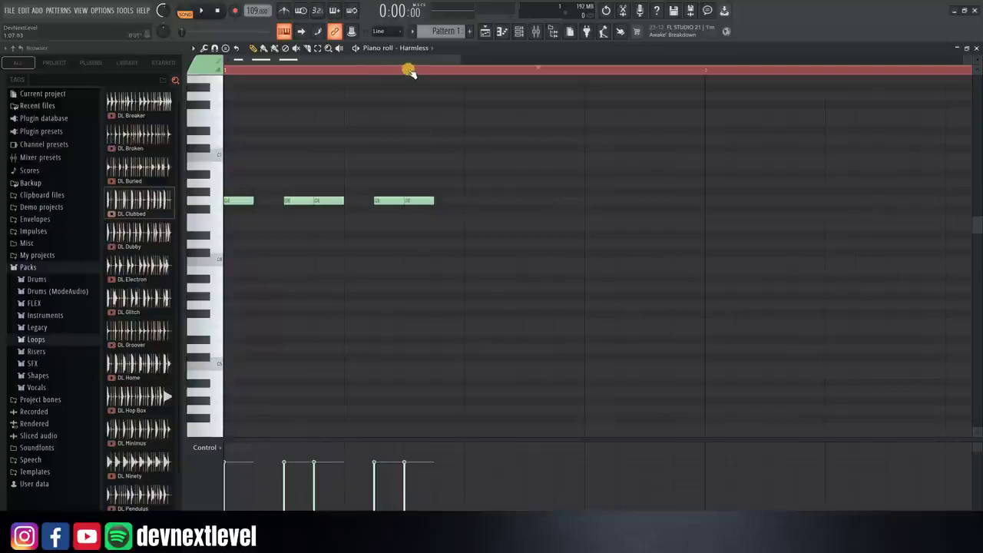
Step: Place a one-step A#6 note on step 11 of the first bar, checking its timing with short playbacks
{"action": "scroll", "coordinate": [404, 65], "scroll_direction": "up", "scroll_amount": 2}
{"action": "left_click_drag", "start_coordinate": [400, 62], "coordinate": [337, 64]}
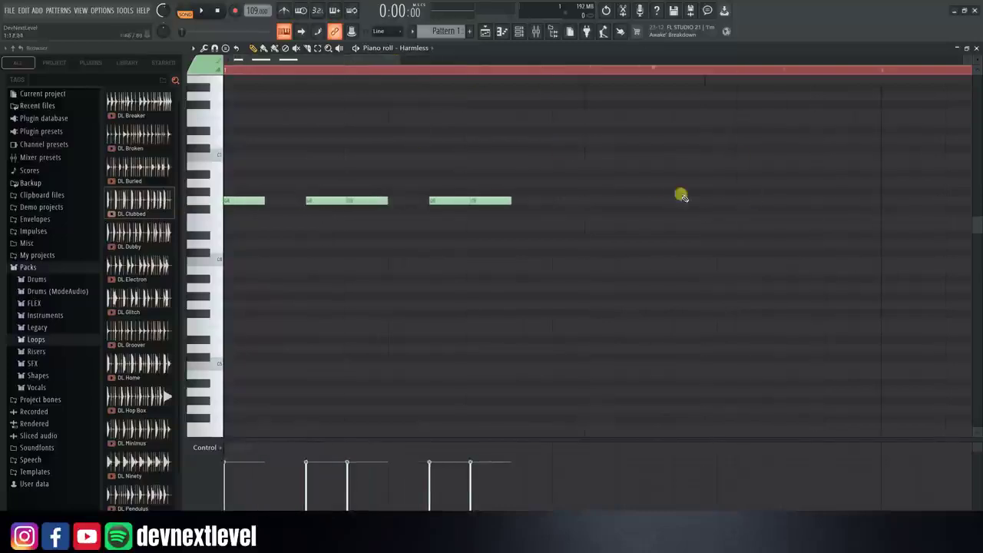
{"action": "key", "text": "space"}
{"action": "key", "text": "space"}
{"action": "key", "text": "space"}
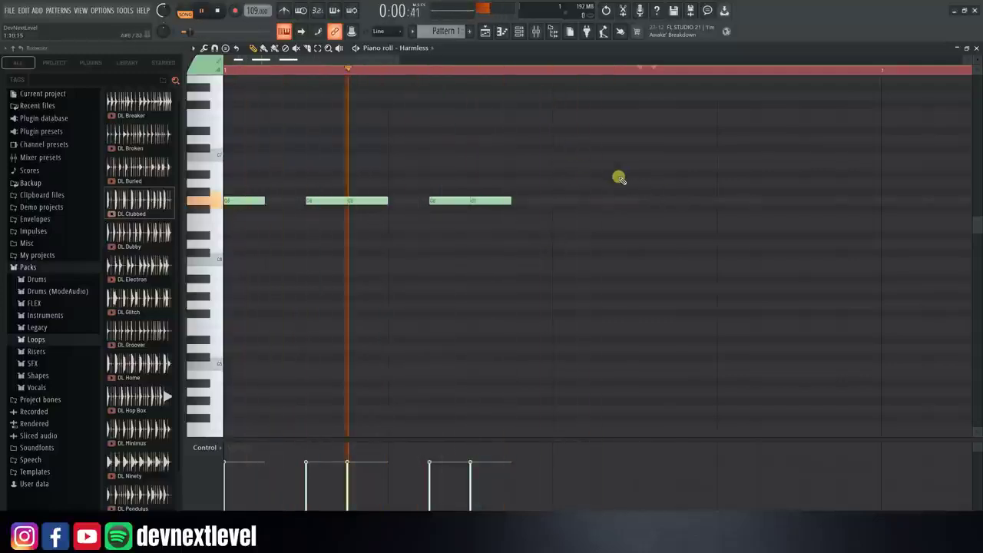
{"action": "key", "text": "space"}
{"action": "left_click", "coordinate": [599, 175]}
{"action": "key", "text": "space"}
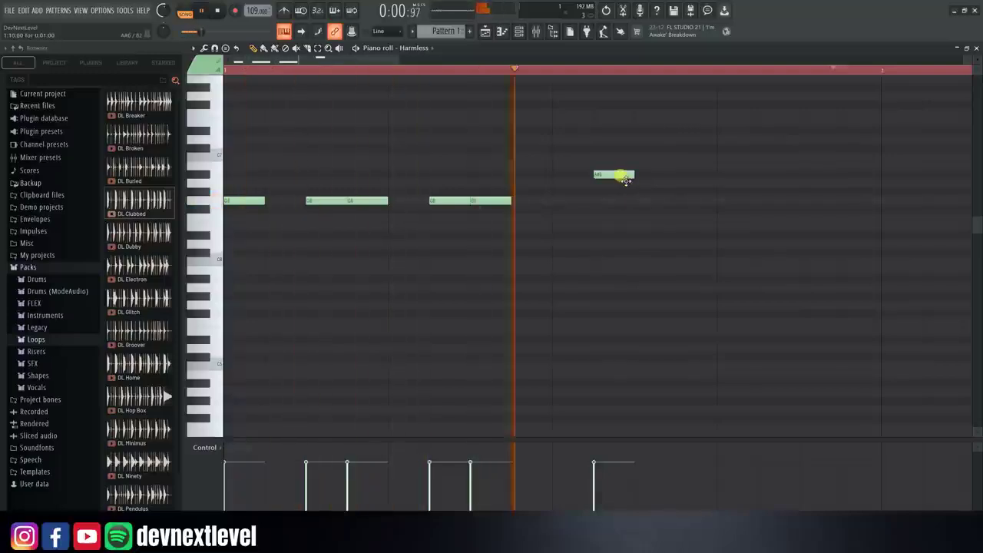
{"action": "key", "text": "space"}
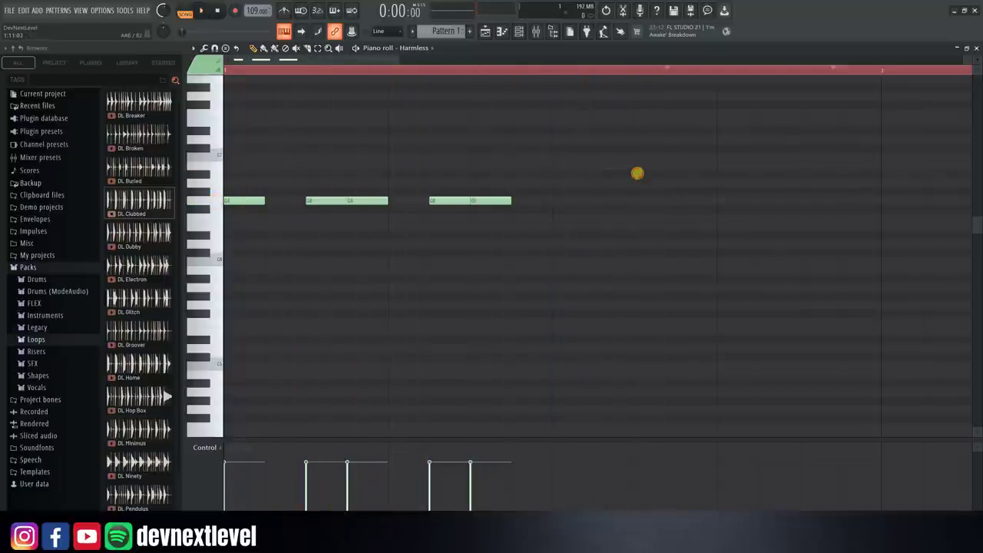
{"action": "left_click", "coordinate": [638, 173]}
Step: Add an A6 note on step 13 and an F6 note on step 15 of the first bar, playing back the melody
{"action": "scroll", "coordinate": [543, 70], "scroll_direction": "down", "scroll_amount": 2}
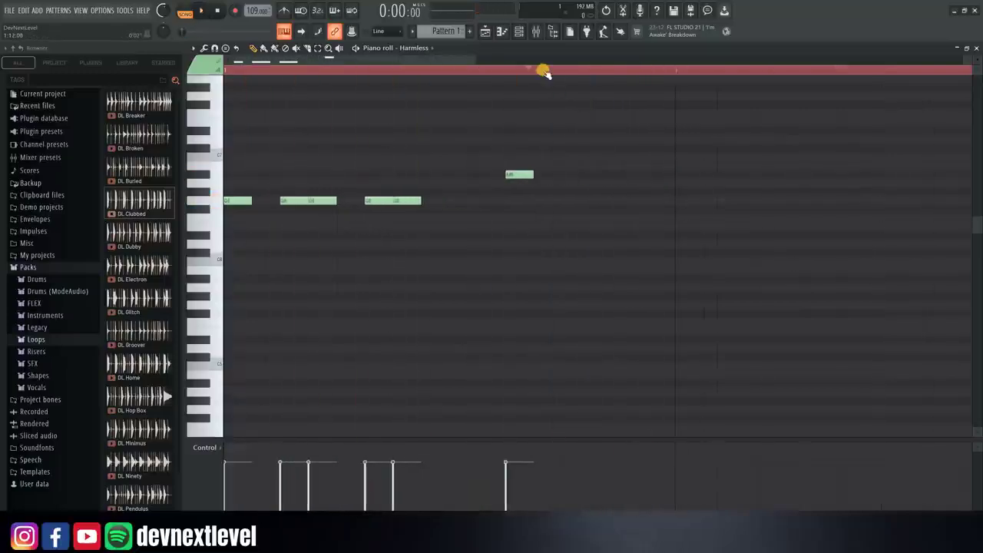
{"action": "scroll", "coordinate": [543, 71], "scroll_direction": "down", "scroll_amount": 2}
{"action": "key", "text": "space"}
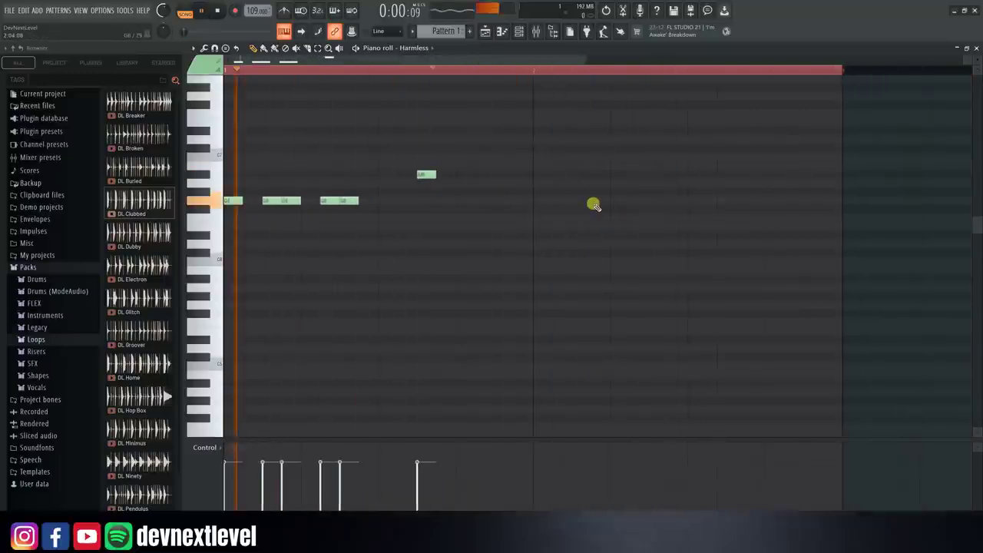
{"action": "key", "text": "space"}
{"action": "left_click", "coordinate": [465, 185]}
{"action": "left_click", "coordinate": [482, 209]}
{"action": "left_click_drag", "start_coordinate": [486, 215], "coordinate": [501, 221]}
{"action": "key", "text": "space"}
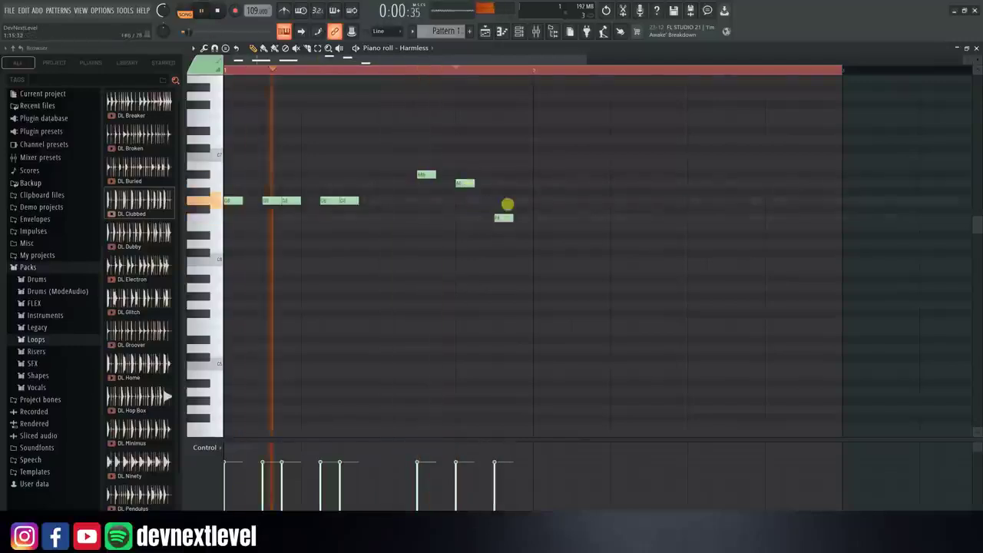
{"action": "key", "text": "space"}
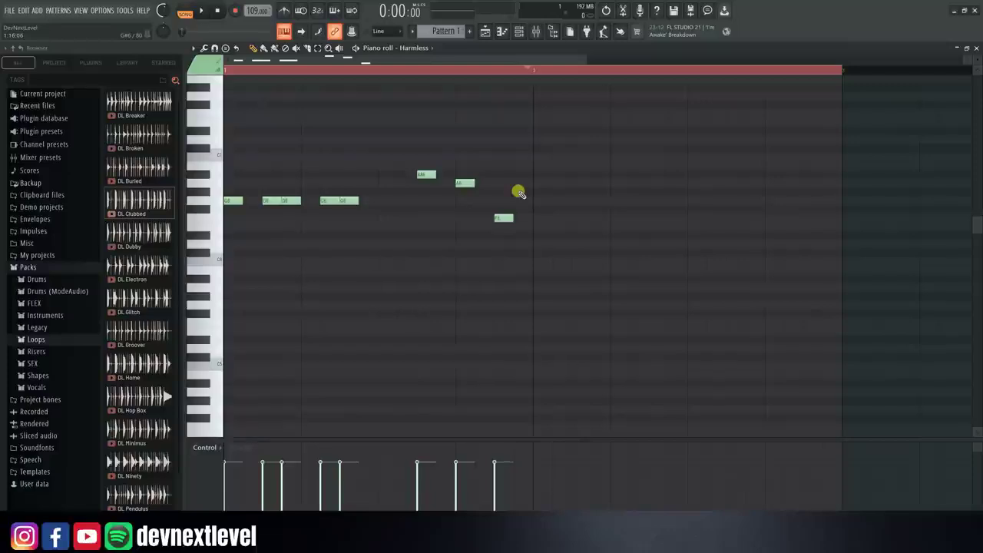
{"action": "key", "text": "space"}
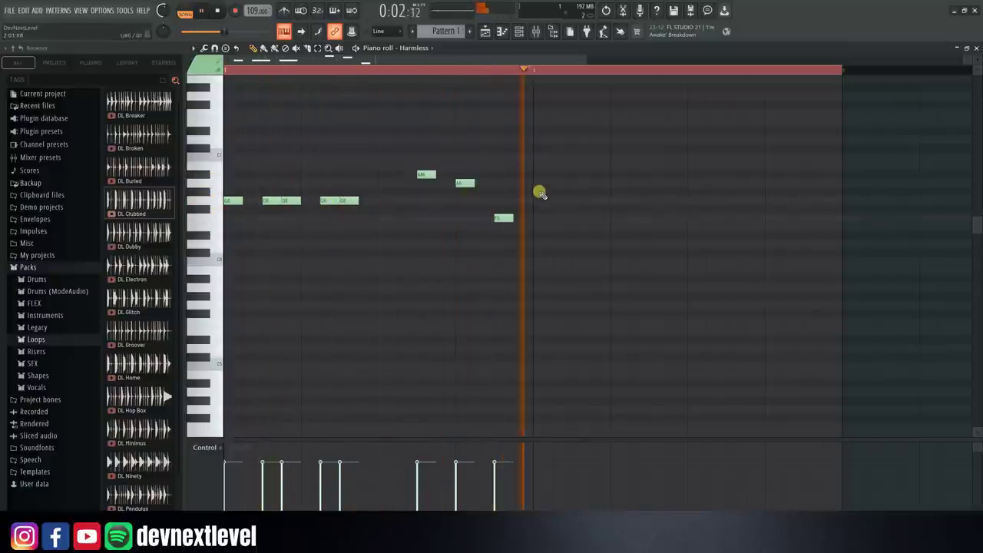
{"action": "key", "text": "space"}
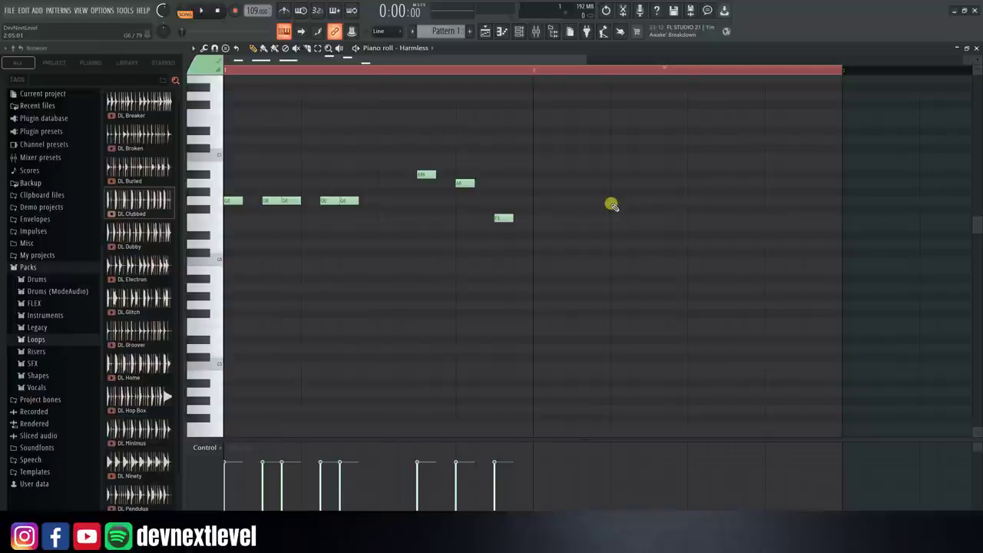
Step: Copy the five G6 notes of the first bar to the start of the second bar and play the result
{"action": "left_click_drag", "start_coordinate": [360, 172], "coordinate": [230, 248]}
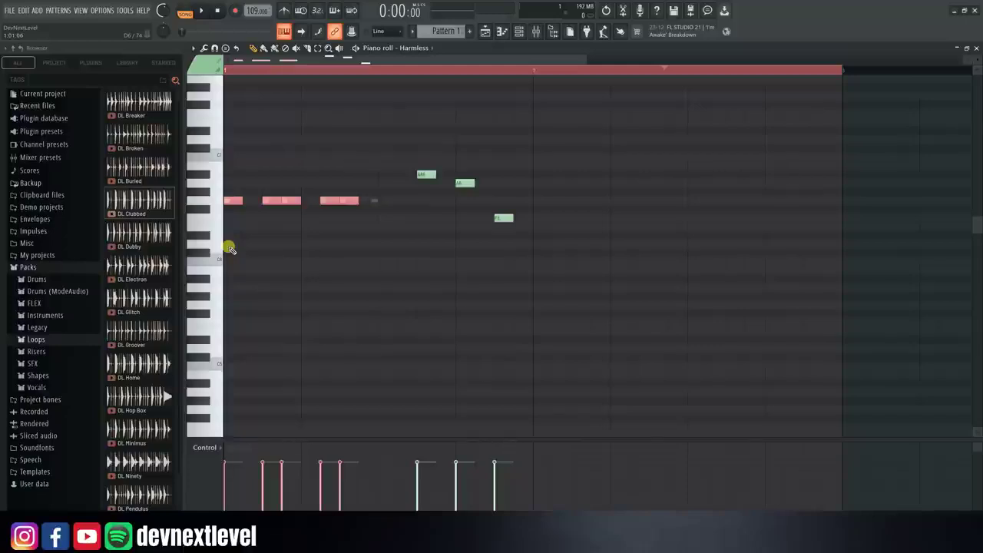
{"action": "left_click_drag", "start_coordinate": [233, 206], "coordinate": [547, 207]}
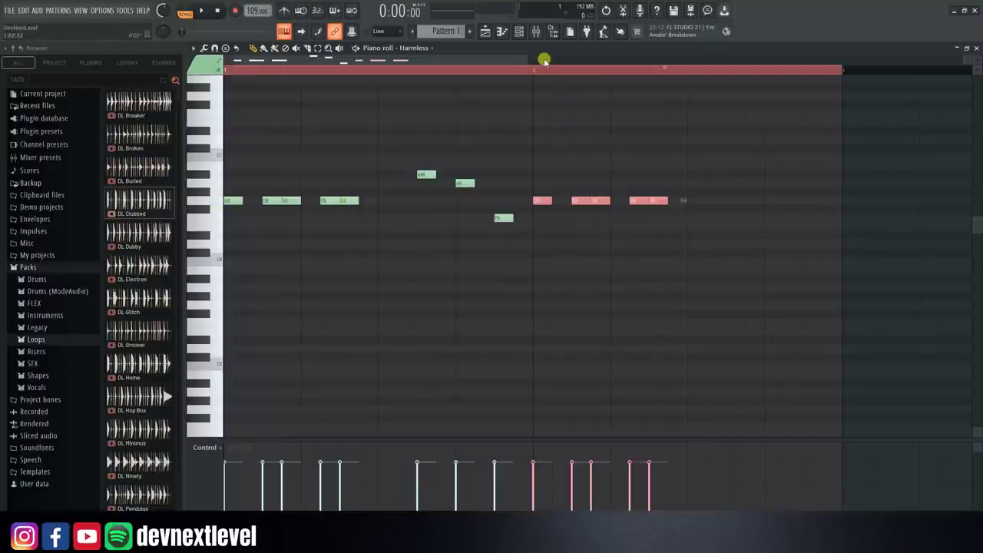
{"action": "left_click", "coordinate": [644, 147]}
{"action": "key", "text": "space"}
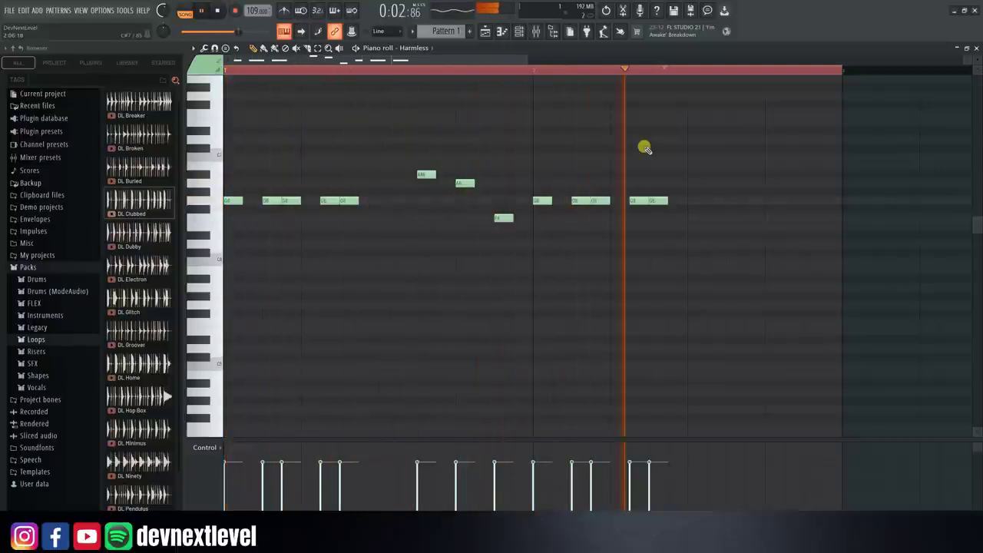
{"action": "key", "text": "space"}
Step: Finish the second bar with D7, C7 and A6 notes on steps 11, 13 and 15, and play the whole melody
{"action": "scroll", "coordinate": [398, 72], "scroll_direction": "down", "scroll_amount": 2}
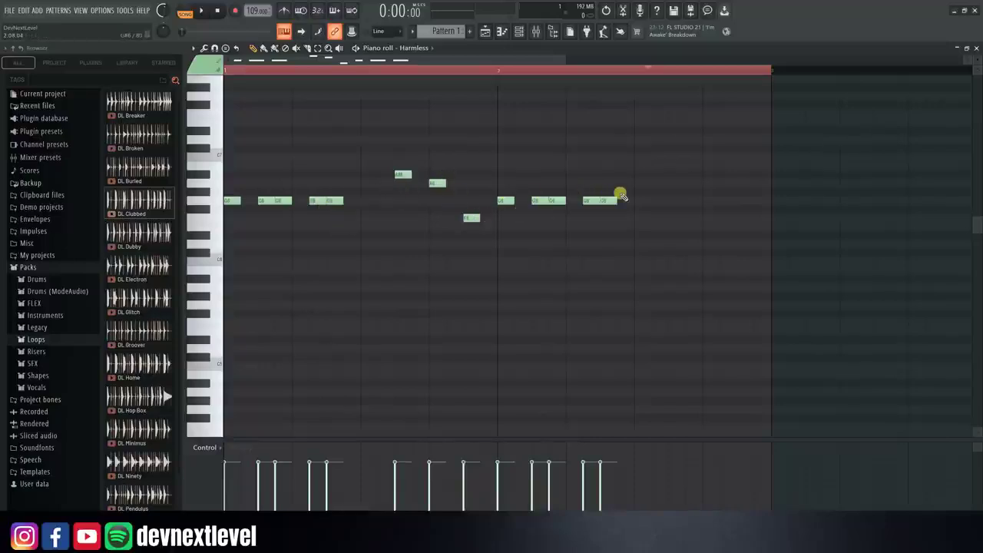
{"action": "left_click", "coordinate": [673, 155]}
{"action": "left_click_drag", "start_coordinate": [674, 155], "coordinate": [674, 138]}
{"action": "left_click", "coordinate": [709, 159]}
{"action": "left_click", "coordinate": [741, 175]}
{"action": "left_click_drag", "start_coordinate": [742, 175], "coordinate": [742, 184]}
{"action": "key", "text": "space"}
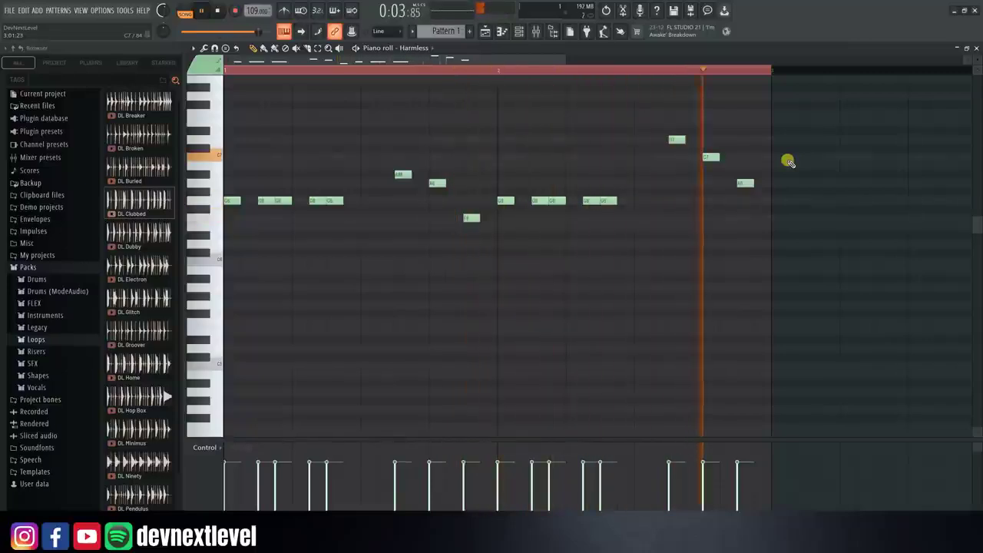
{"action": "key", "text": "space"}
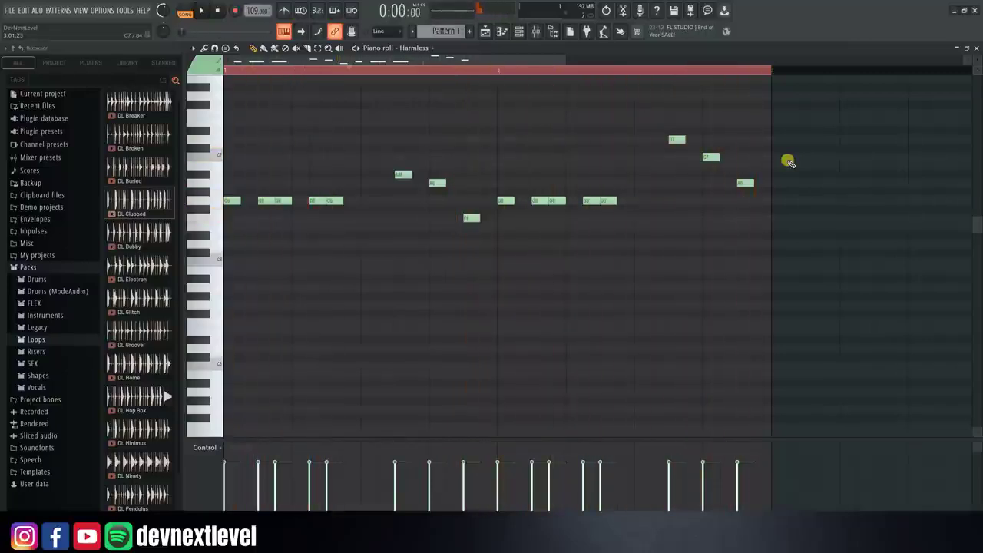
Step: Select all notes of the two-bar melody in the piano roll and delete them
{"action": "left_click_drag", "start_coordinate": [776, 105], "coordinate": [213, 326]}
{"action": "left_click", "coordinate": [666, 273]}
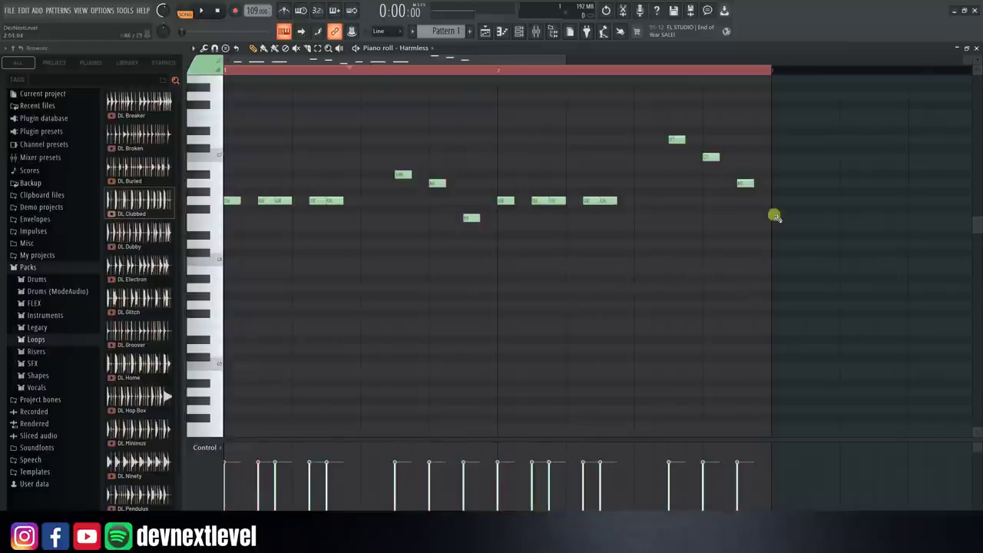
{"action": "left_click_drag", "start_coordinate": [815, 110], "coordinate": [228, 337]}
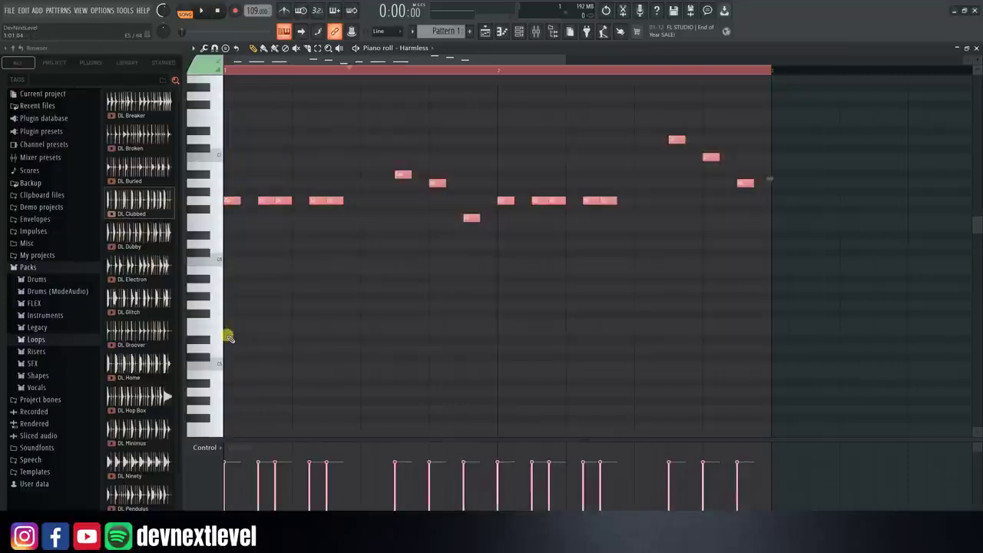
{"action": "key", "text": "Delete"}
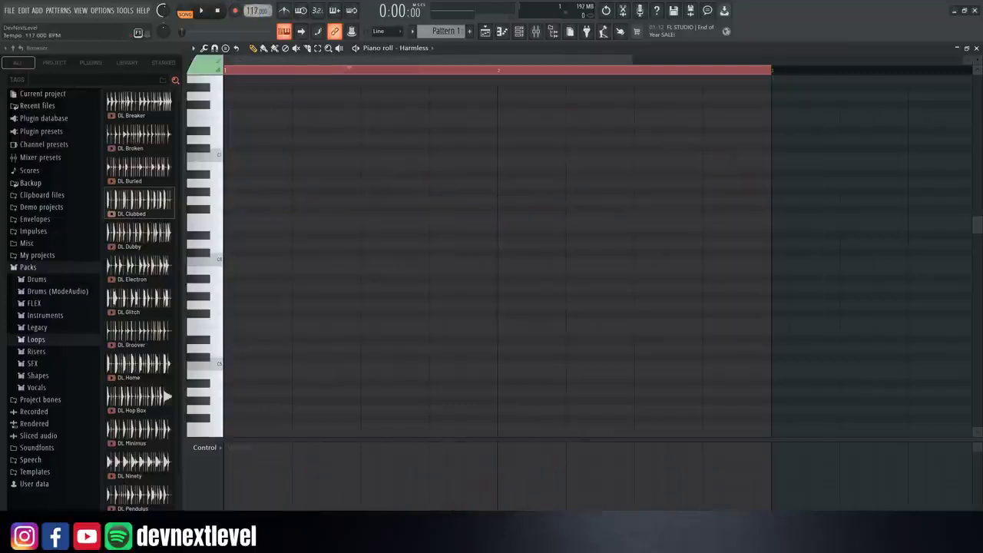
Step: Set the project tempo to 140 BPM and play the drum loop from the start
{"action": "scroll", "coordinate": [258, 10], "scroll_direction": "up", "scroll_amount": 5}
{"action": "key", "text": "space"}
{"action": "left_click", "coordinate": [500, 299]}
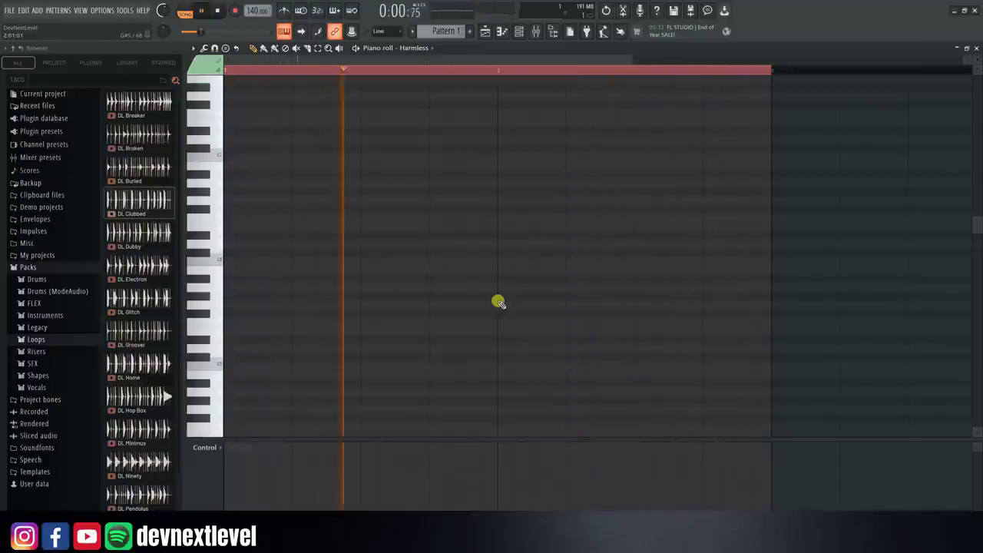
{"action": "key", "text": "space"}
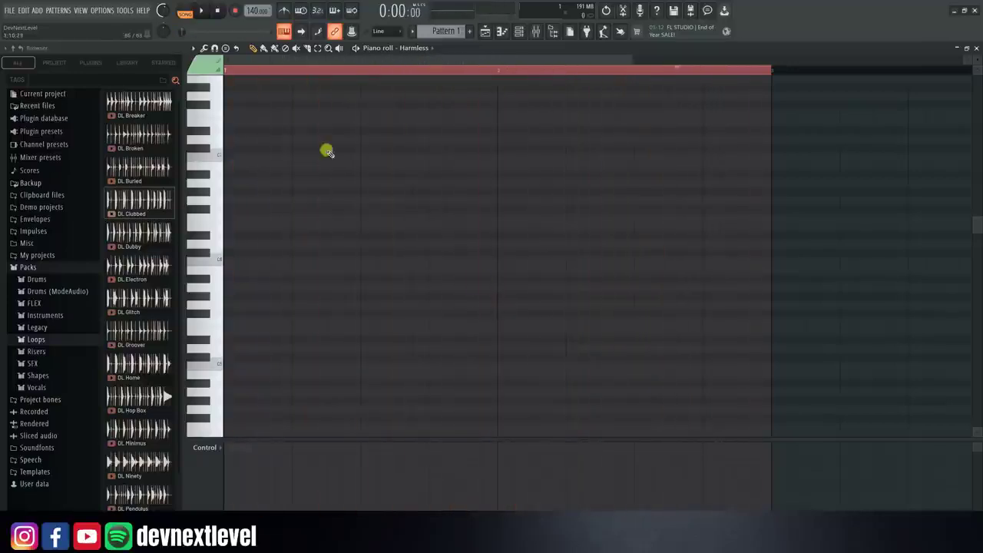
Step: Audition lower keys down to C5 on the piano roll keyboard, playing the drum loop in between
{"action": "scroll", "coordinate": [214, 243], "scroll_direction": "down", "scroll_amount": 3}
{"action": "left_click", "coordinate": [216, 252]}
{"action": "left_click_drag", "start_coordinate": [216, 252], "coordinate": [219, 313]}
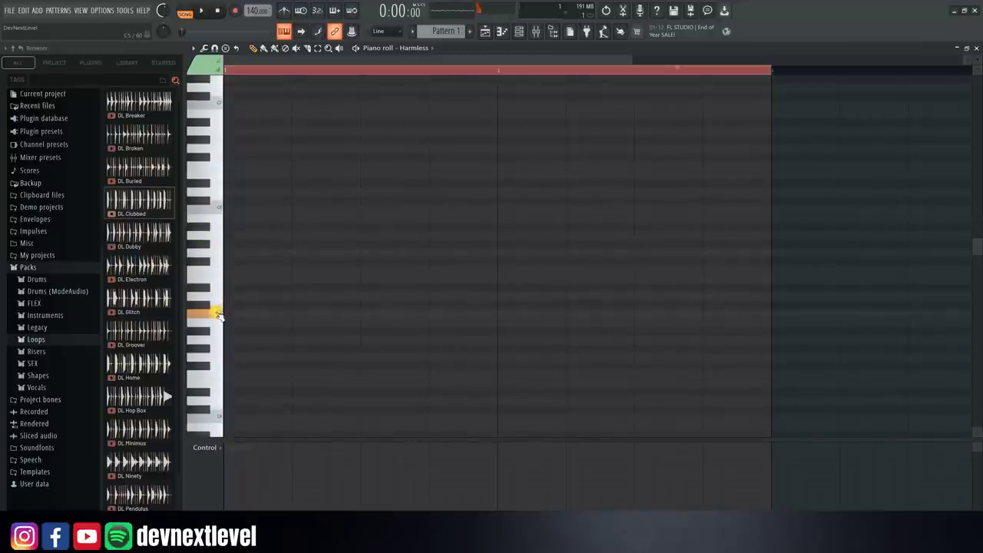
{"action": "key", "text": "space"}
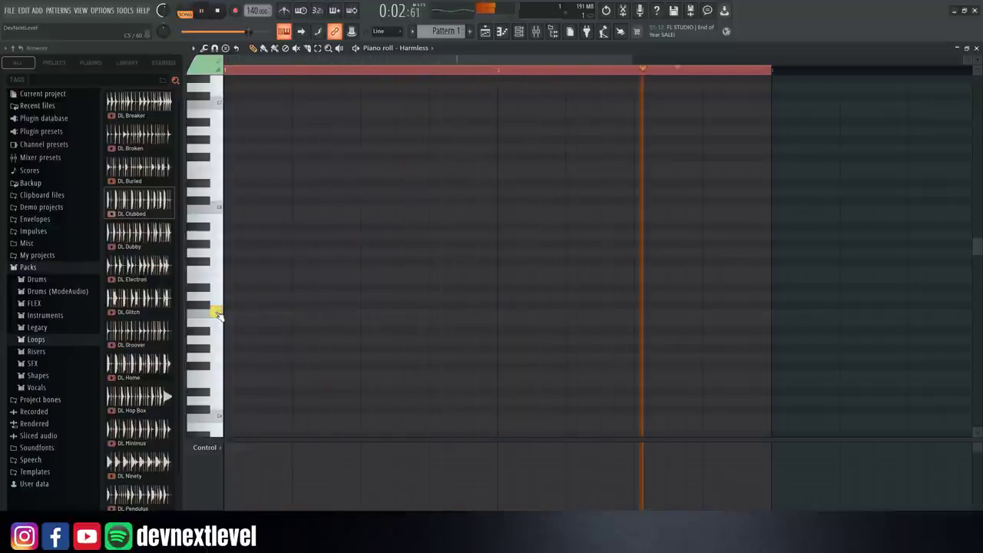
{"action": "key", "text": "space"}
{"action": "left_click", "coordinate": [216, 314]}
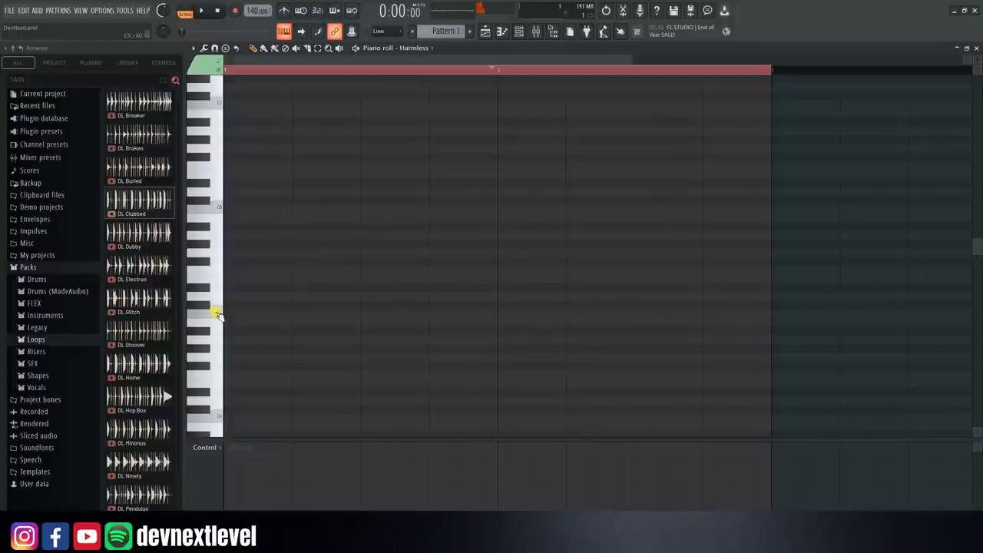
Step: Place two C5 notes on steps 1–2 and two D#5 notes on steps 3–4 of the first bar, and play them with the drum loop
{"action": "key", "text": "space"}
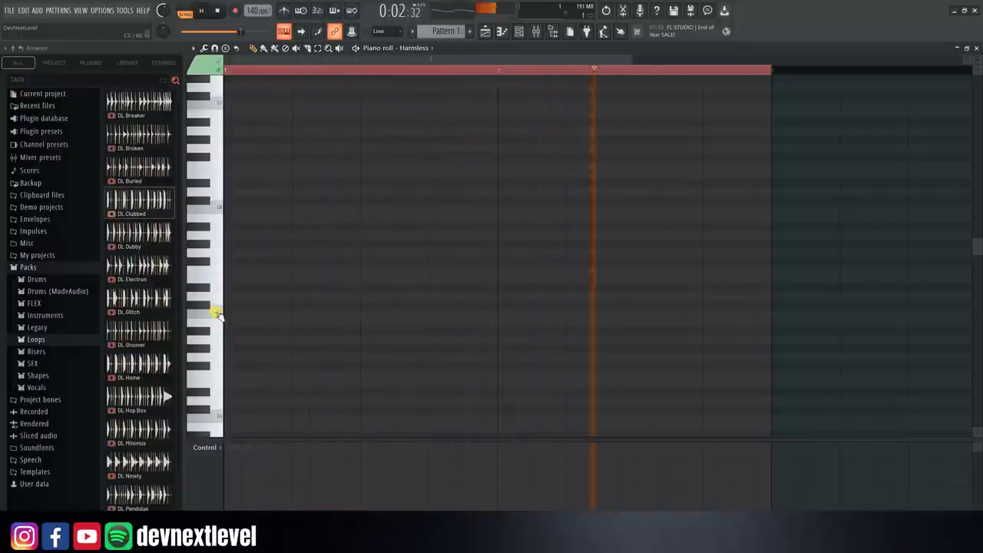
{"action": "key", "text": "space"}
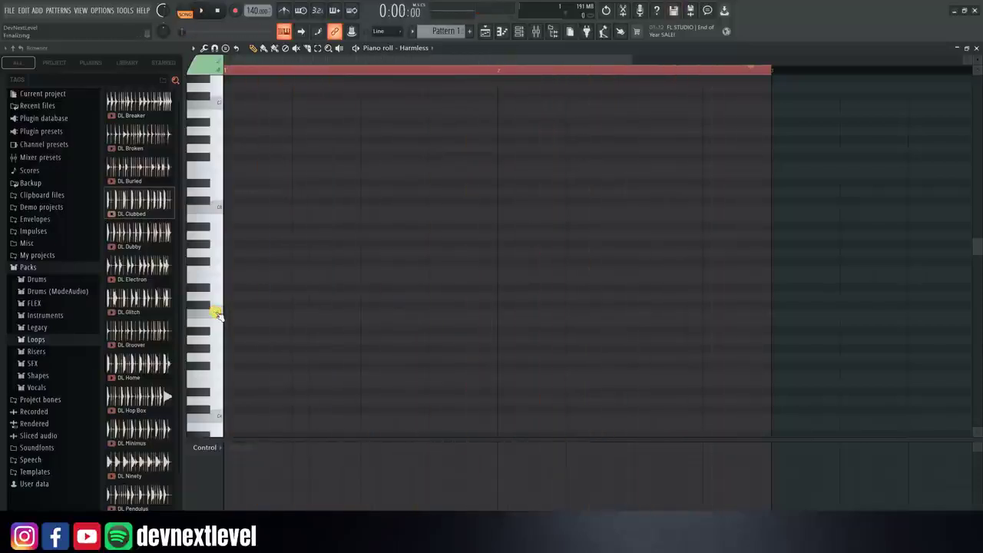
{"action": "left_click", "coordinate": [226, 313]}
{"action": "left_click", "coordinate": [241, 314]}
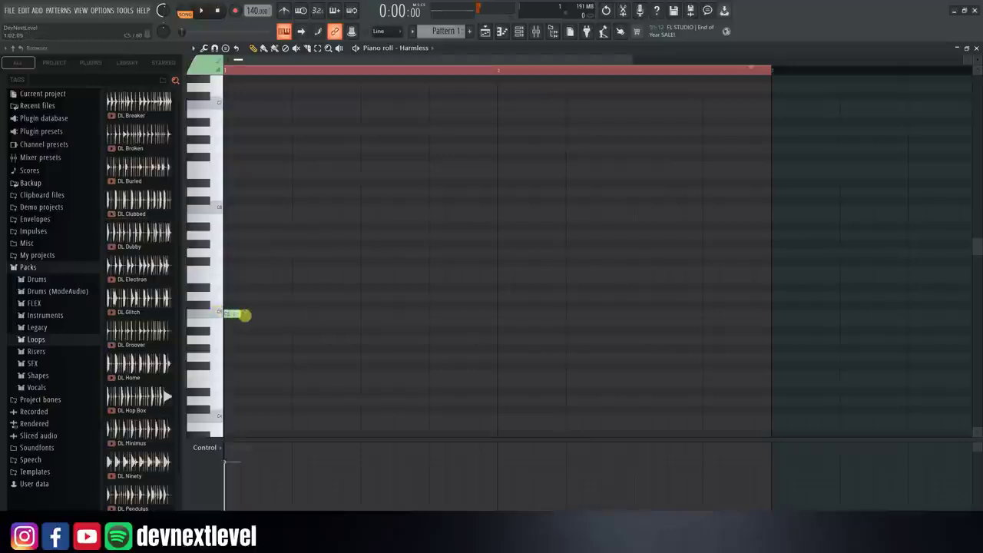
{"action": "left_click", "coordinate": [261, 287]}
{"action": "left_click", "coordinate": [284, 288]}
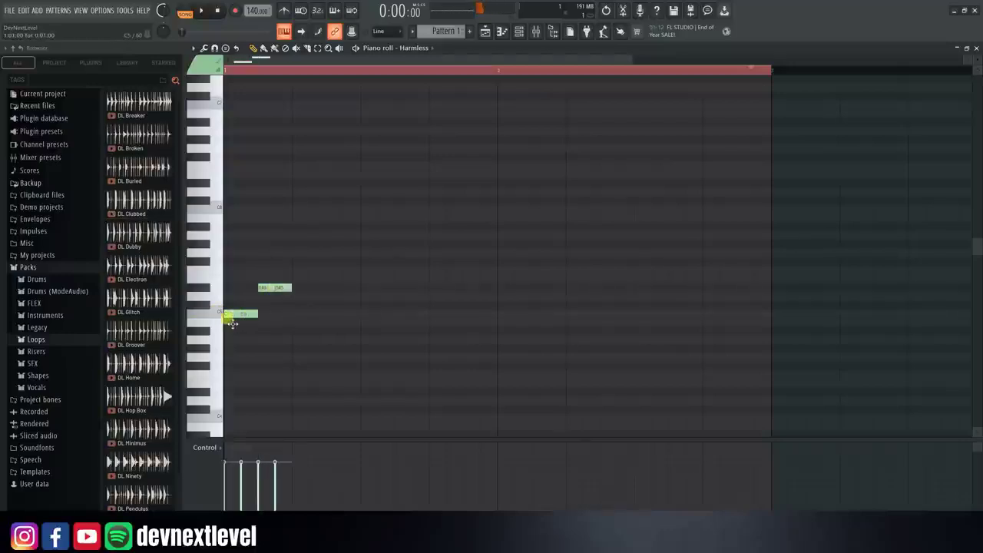
{"action": "key", "text": "space"}
{"action": "key", "text": "space"}
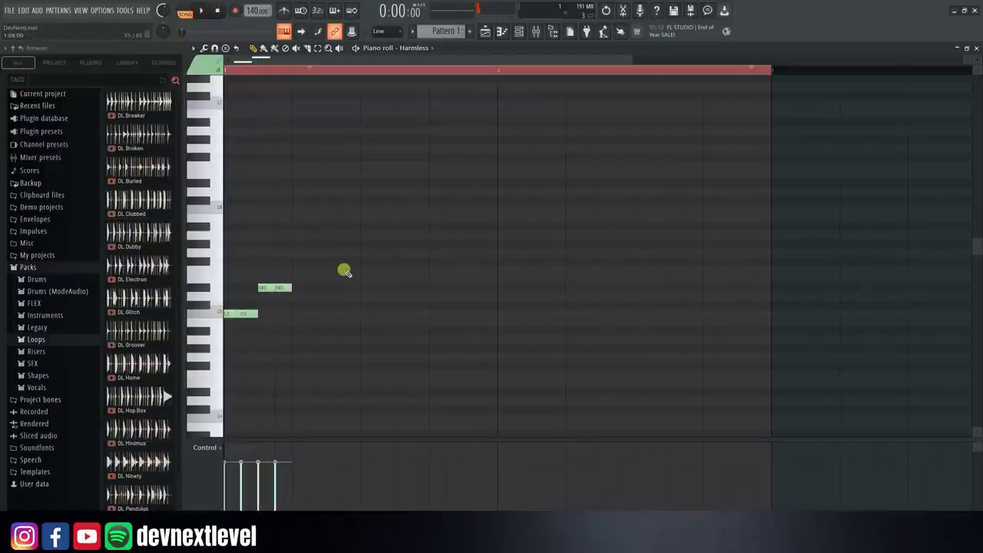
{"action": "key", "text": "space"}
{"action": "key", "text": "space"}
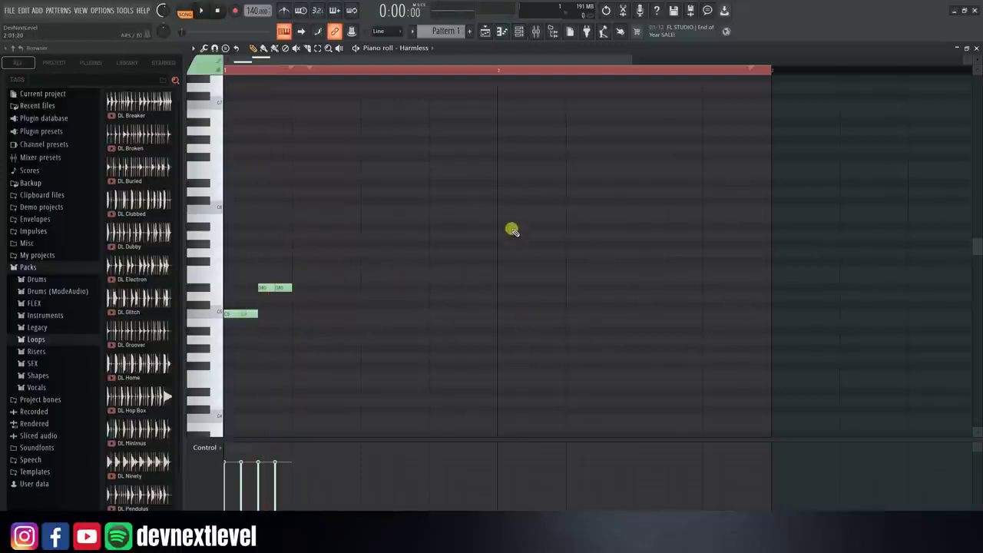
Step: Repeat the alternating pairs of C5 and D#5 notes on steps 5–16 of the first bar and play the bar
{"action": "left_click", "coordinate": [299, 314]}
{"action": "left_click", "coordinate": [317, 314]}
{"action": "left_click", "coordinate": [331, 289]}
{"action": "left_click", "coordinate": [348, 288]}
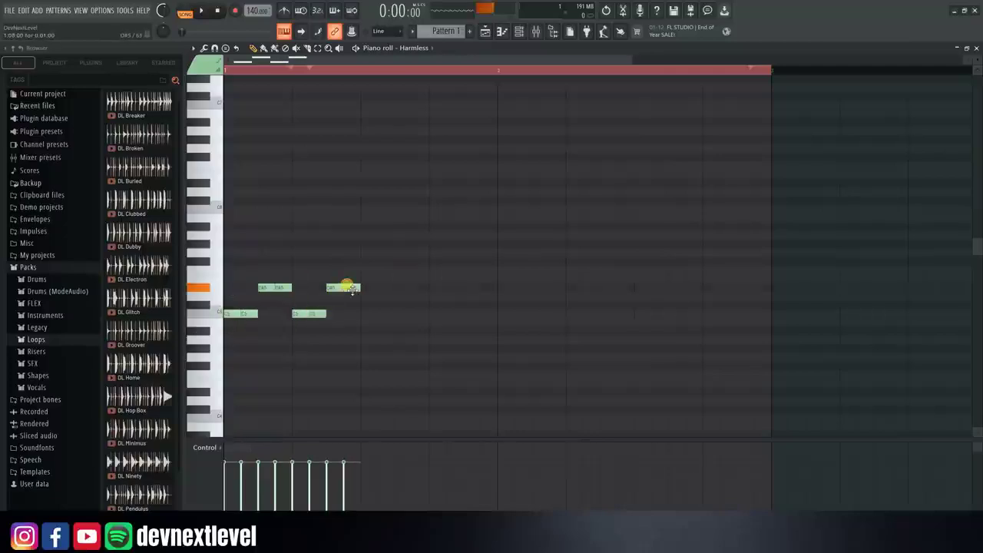
{"action": "left_click", "coordinate": [364, 314]}
{"action": "left_click", "coordinate": [380, 313]}
{"action": "left_click", "coordinate": [398, 288]}
{"action": "left_click", "coordinate": [415, 288]}
{"action": "left_click", "coordinate": [433, 314]}
{"action": "left_click", "coordinate": [450, 313]}
{"action": "left_click", "coordinate": [468, 289]}
{"action": "left_click", "coordinate": [484, 288]}
{"action": "key", "text": "space"}
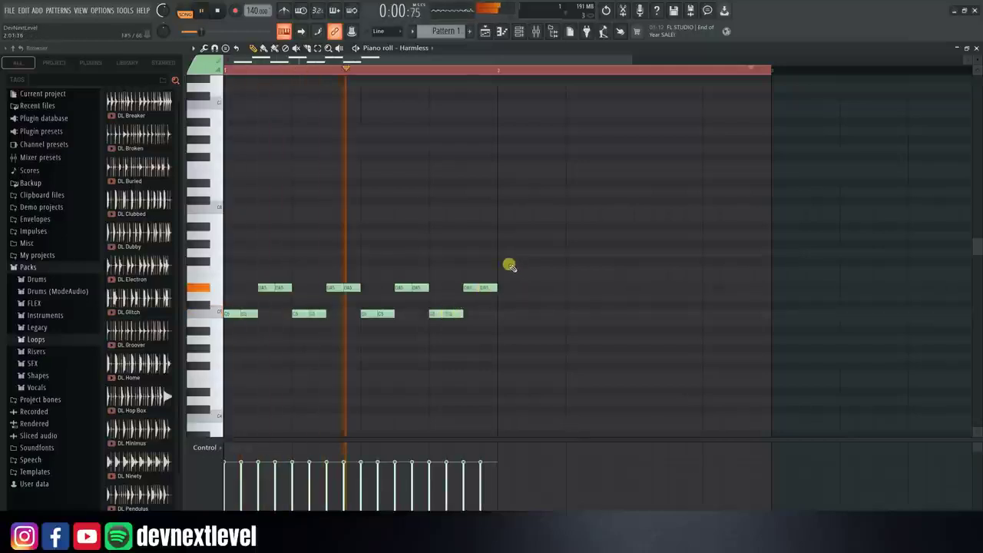
{"action": "key", "text": "space"}
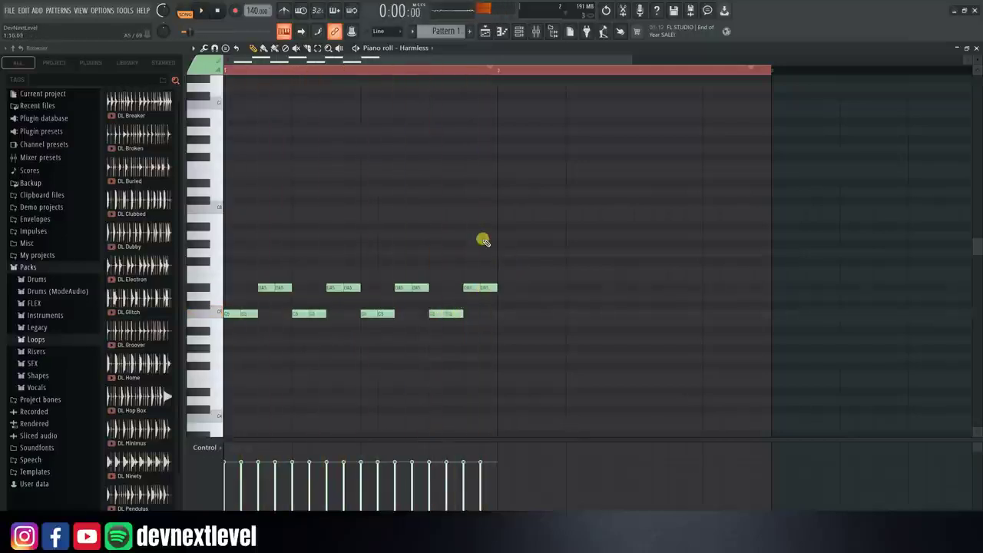
Step: Fill the second bar with alternating pairs of A#4 and D5 notes, duplicating the first group across the bar
{"action": "left_click", "coordinate": [504, 331]}
{"action": "left_click", "coordinate": [519, 331]}
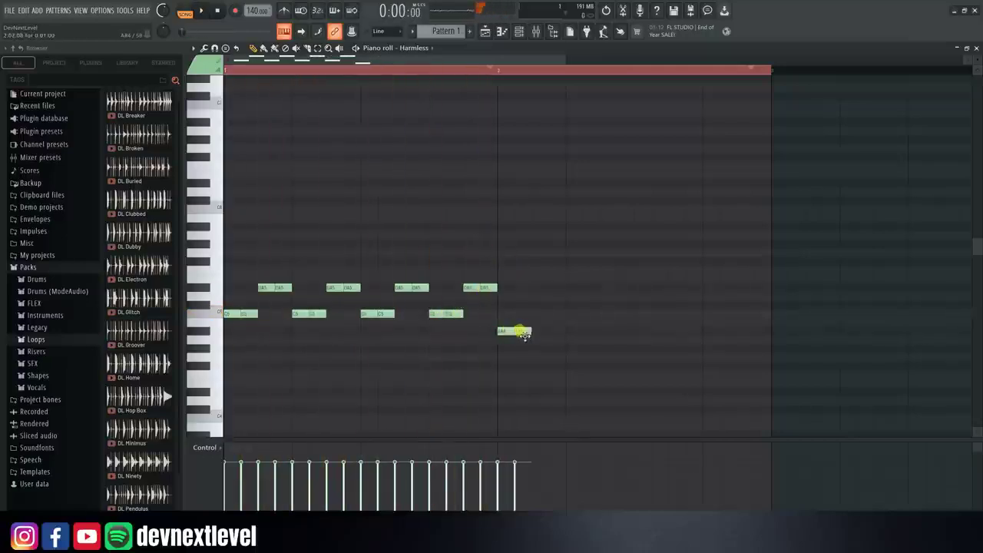
{"action": "left_click_drag", "start_coordinate": [530, 314], "coordinate": [551, 296]}
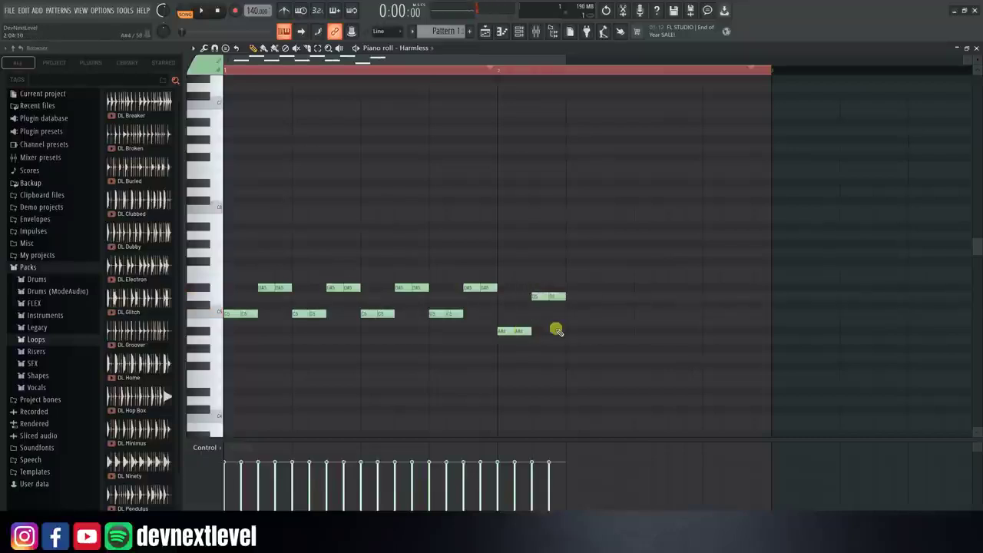
{"action": "left_click_drag", "start_coordinate": [568, 275], "coordinate": [570, 334]}
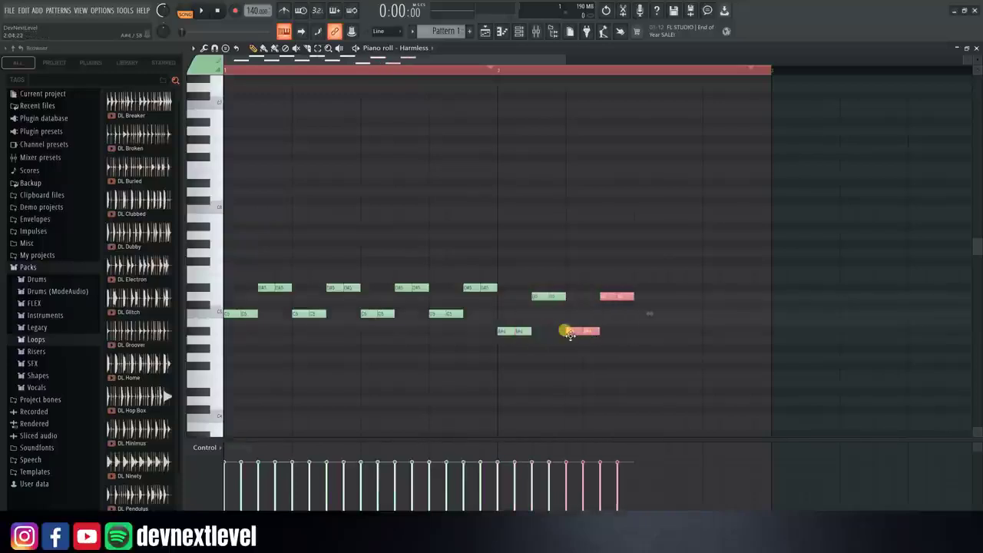
{"action": "left_click_drag", "start_coordinate": [650, 259], "coordinate": [640, 331]}
{"action": "key", "text": "ctrl+d"}
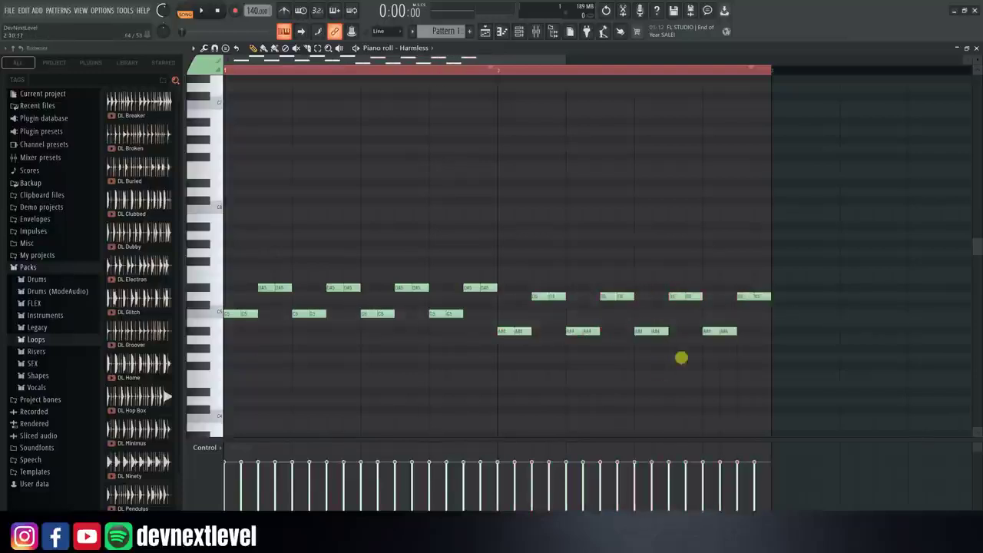
Step: Play the two-bar melody over the drum loop from the start, twice
{"action": "key", "text": "space"}
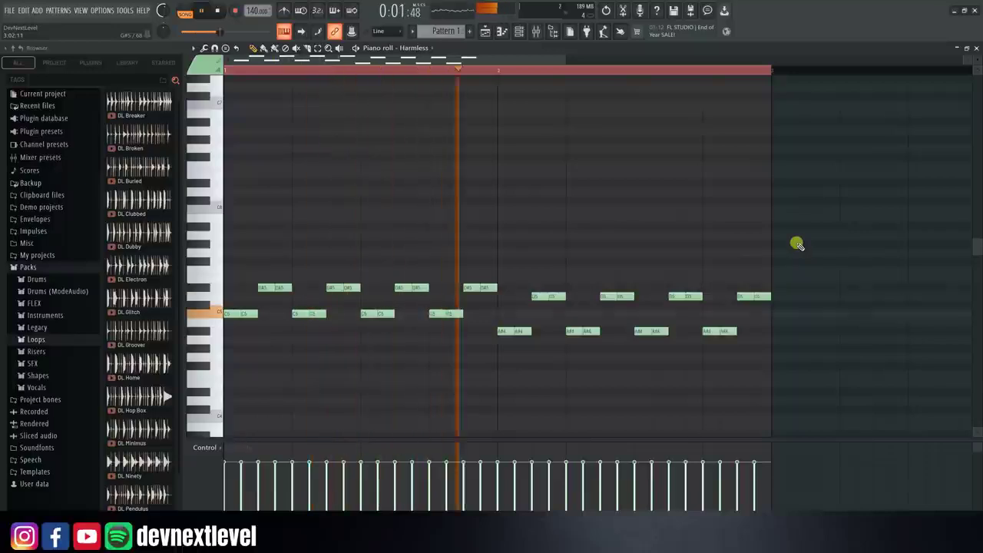
{"action": "key", "text": "space"}
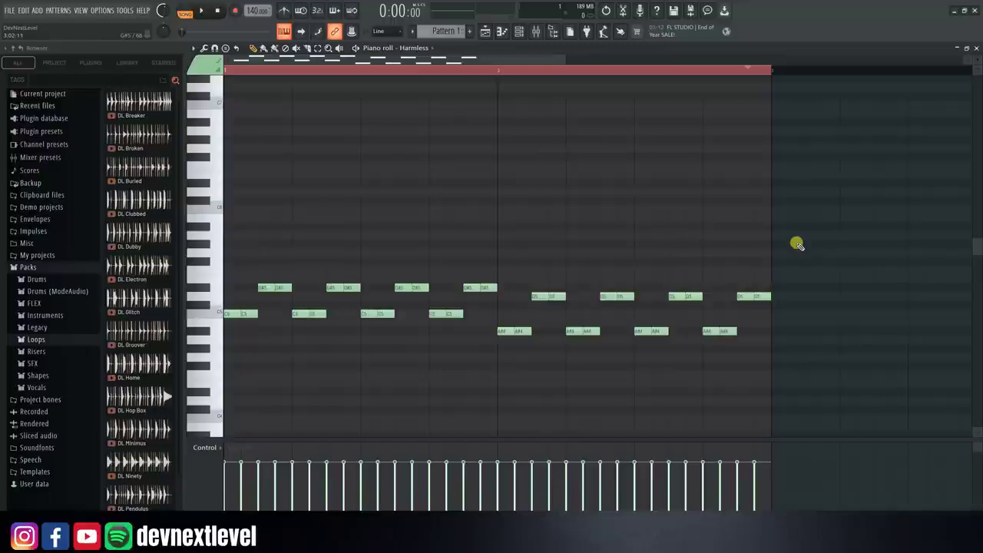
{"action": "key", "text": "space"}
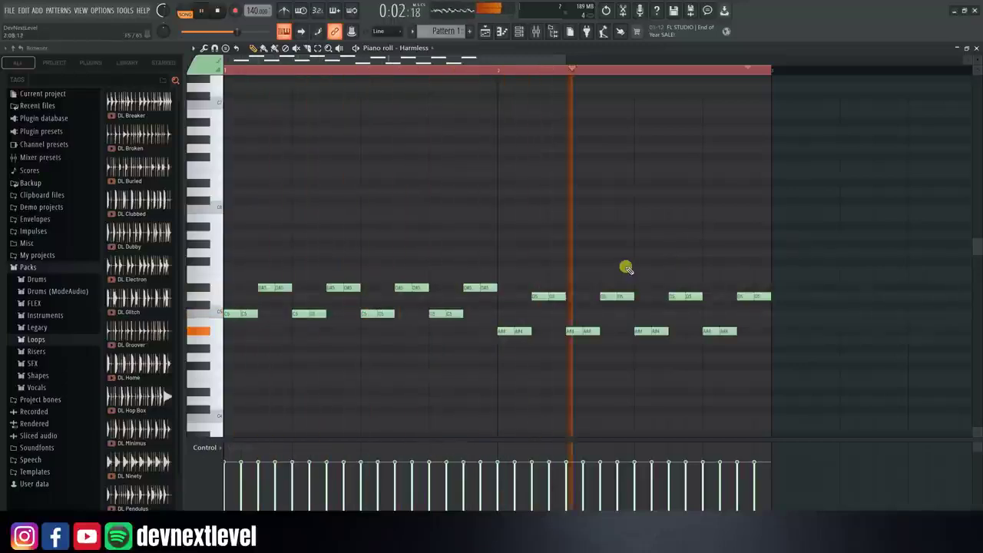
{"action": "key", "text": "space"}
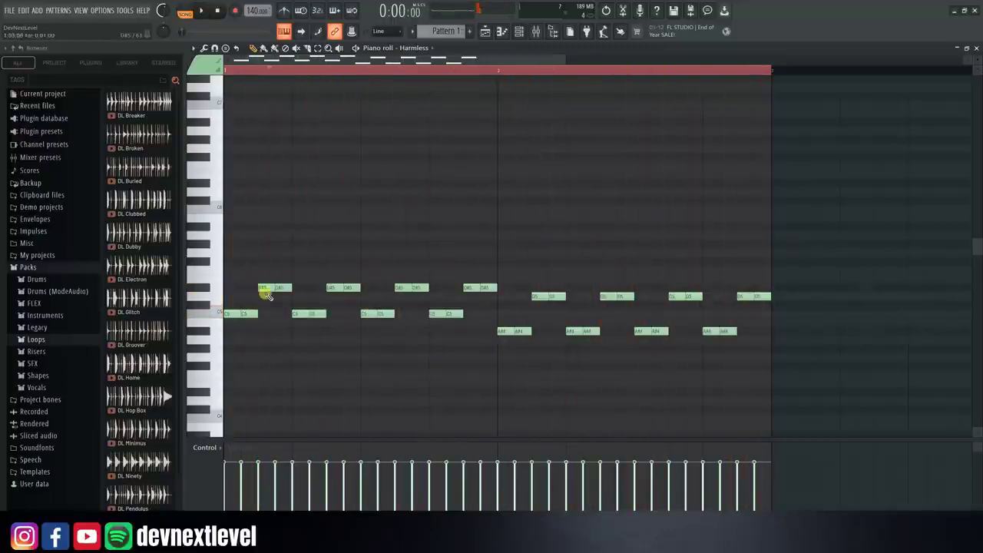
Step: Replace the C5 pair on steps 5–6 of the first bar with two G5 notes and play the result
{"action": "left_click_drag", "start_coordinate": [300, 312], "coordinate": [309, 262]}
{"action": "left_click", "coordinate": [315, 254]}
{"action": "right_click", "coordinate": [314, 314]}
{"action": "key", "text": "space"}
{"action": "key", "text": "space"}
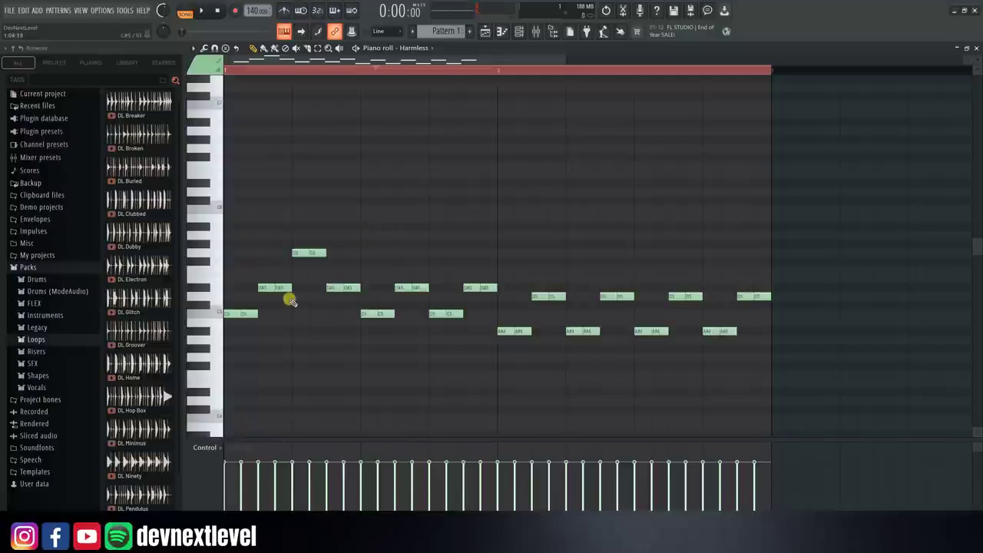
{"action": "key", "text": "space"}
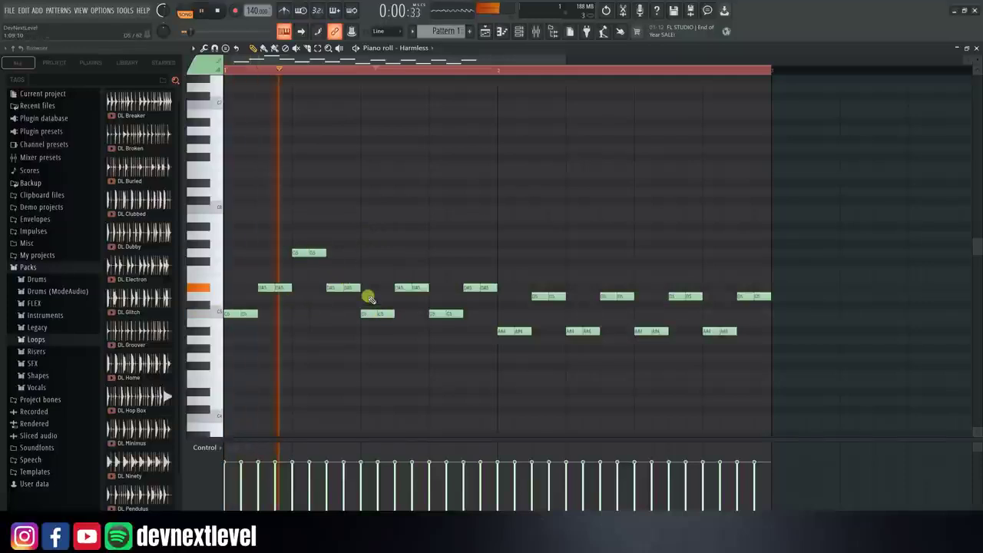
{"action": "key", "text": "space"}
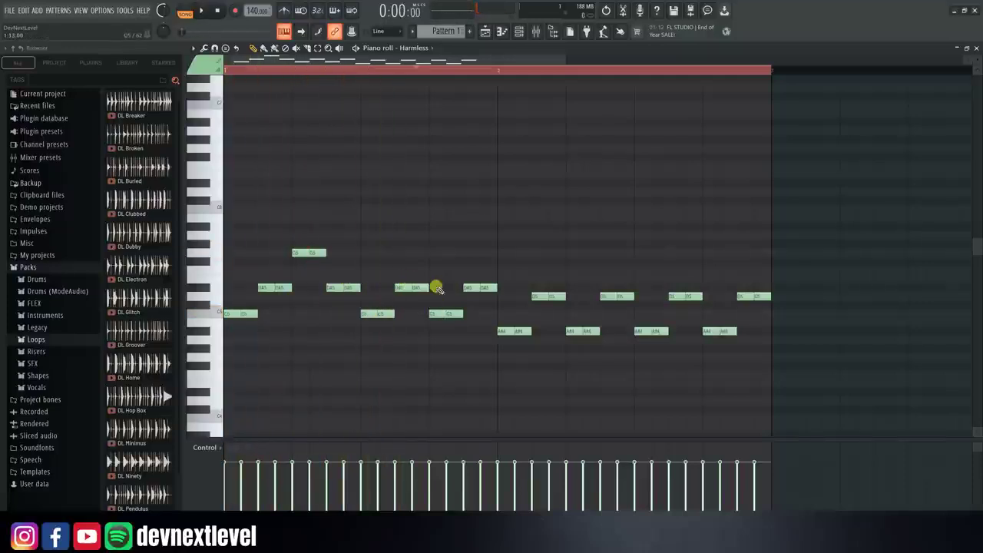
Step: Replace the C5 pair on steps 13–14 of the first bar with two F5 notes and play the melody
{"action": "left_click", "coordinate": [433, 270]}
{"action": "left_click_drag", "start_coordinate": [450, 271], "coordinate": [462, 270]}
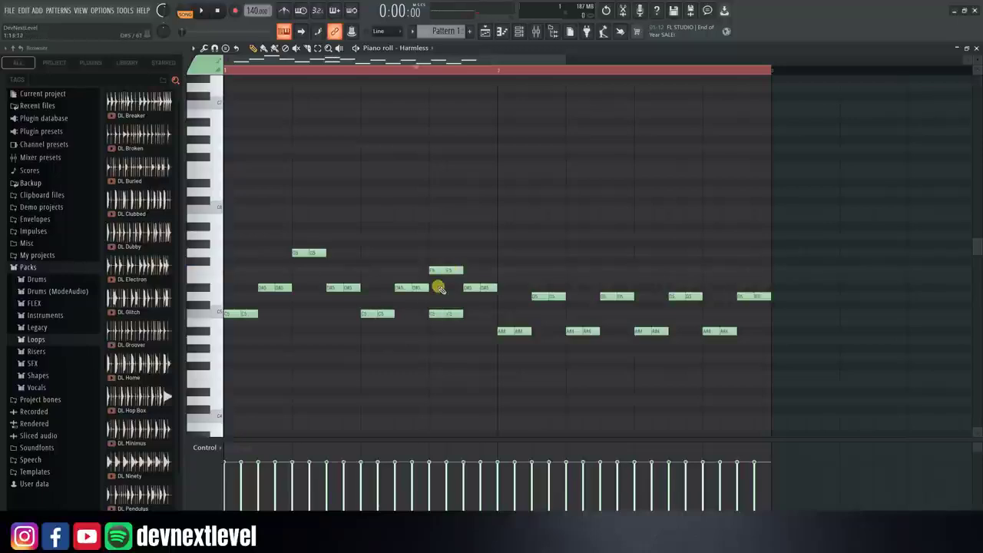
{"action": "right_click", "coordinate": [446, 314]}
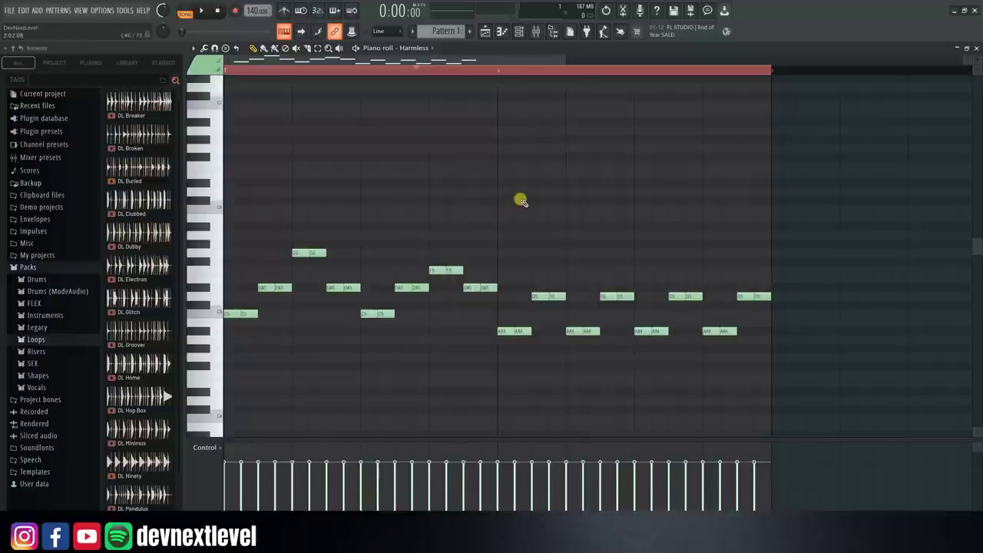
{"action": "key", "text": "space"}
{"action": "key", "text": "space"}
{"action": "key", "text": "space"}
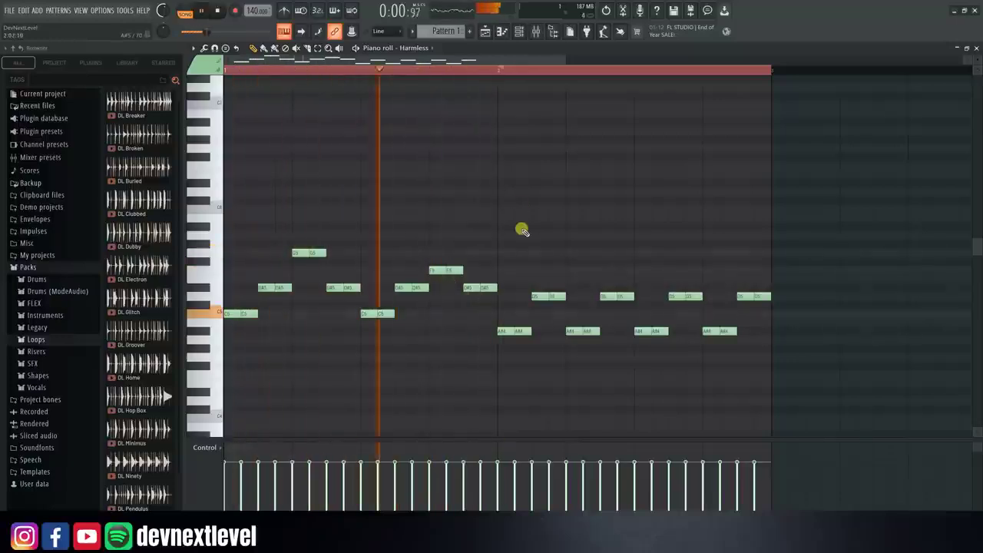
{"action": "key", "text": "space"}
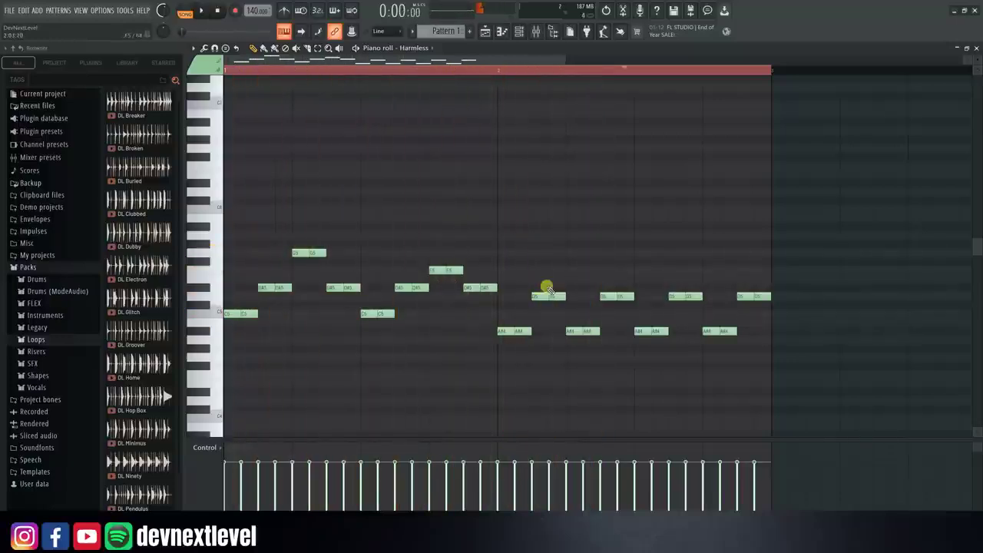
{"action": "key", "text": "space"}
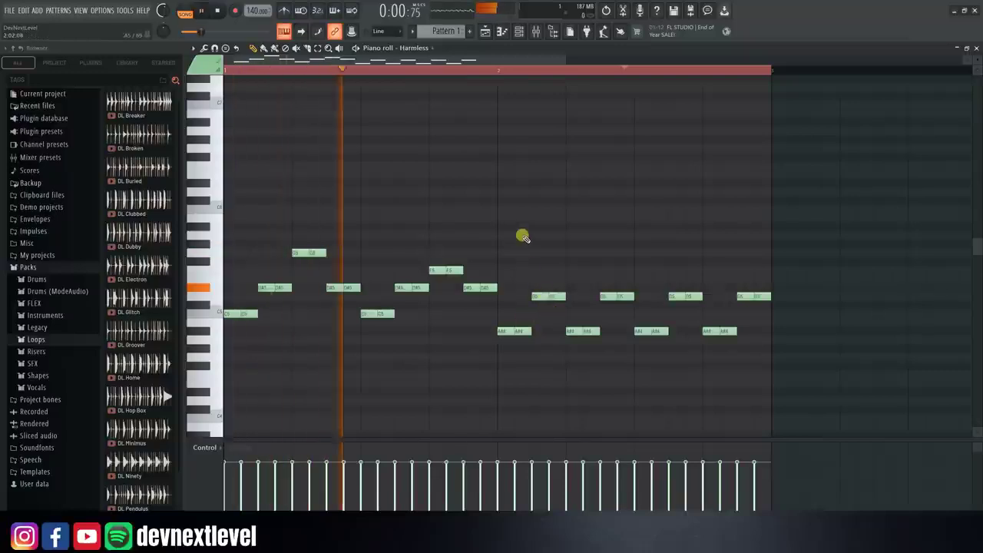
{"action": "key", "text": "space"}
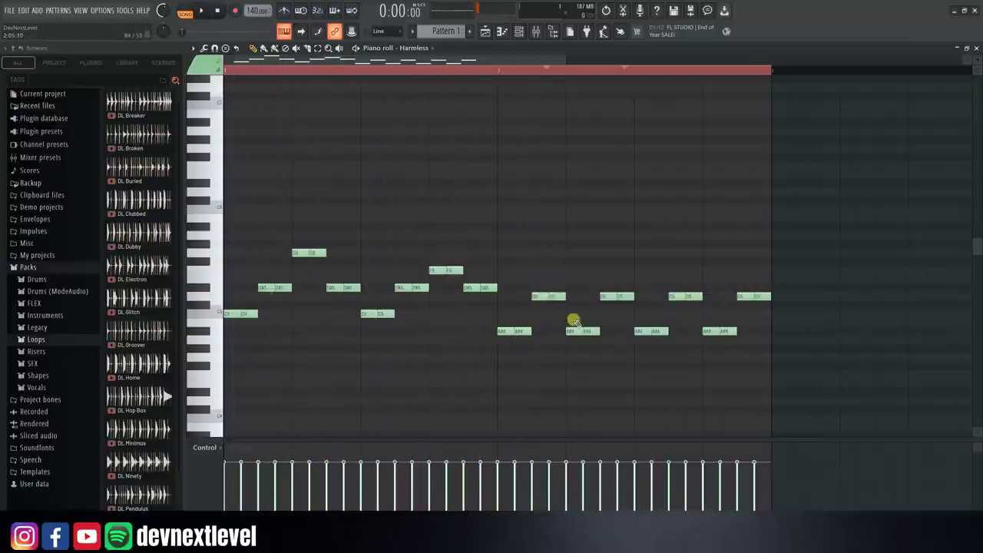
Step: In the second bar, replace the pairs on steps 5–6 with D#5 and steps 7–8 with F5, and play the melody
{"action": "left_click_drag", "start_coordinate": [574, 276], "coordinate": [604, 273]}
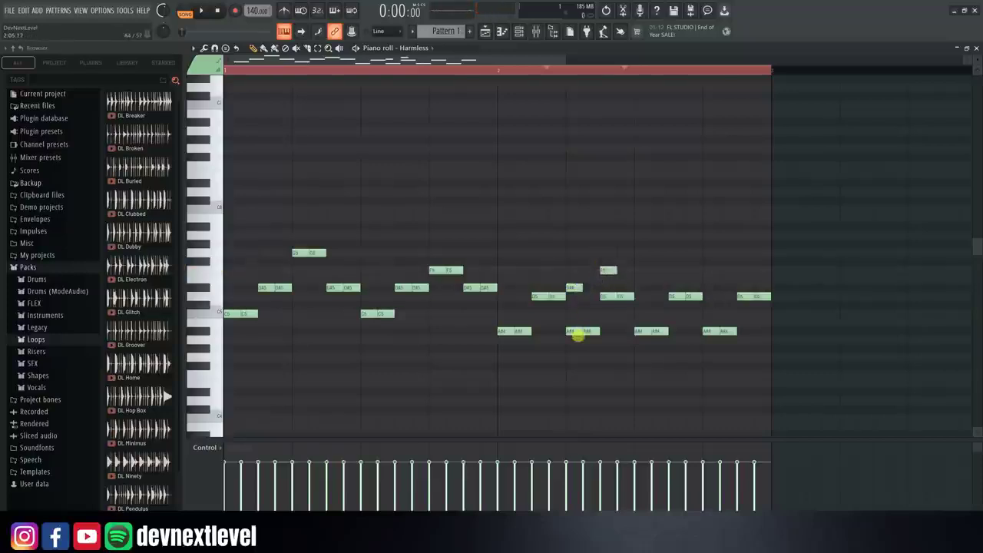
{"action": "right_click", "coordinate": [578, 331]}
{"action": "left_click_drag", "start_coordinate": [588, 334], "coordinate": [622, 265]}
{"action": "right_click", "coordinate": [608, 298]}
{"action": "left_click", "coordinate": [619, 296]}
{"action": "key", "text": "space"}
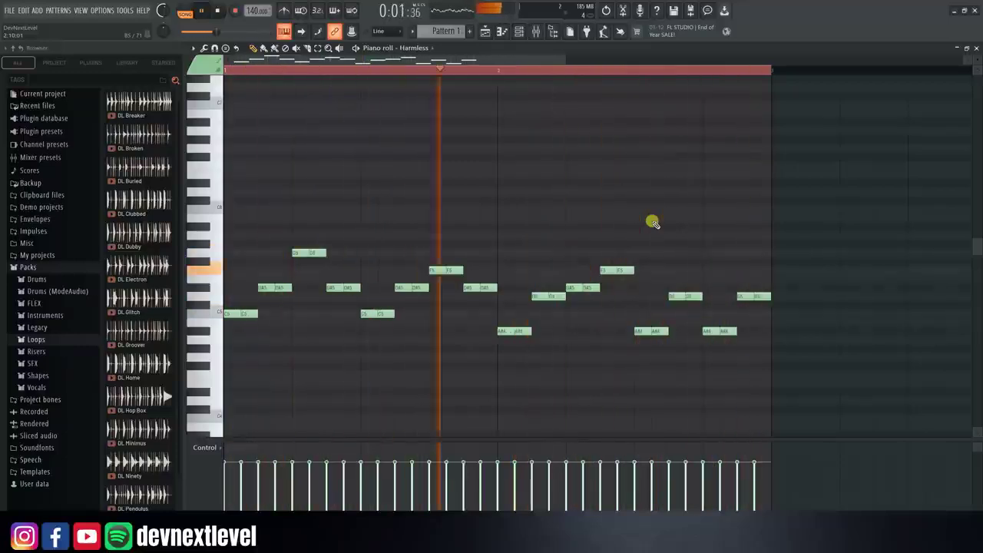
{"action": "key", "text": "space"}
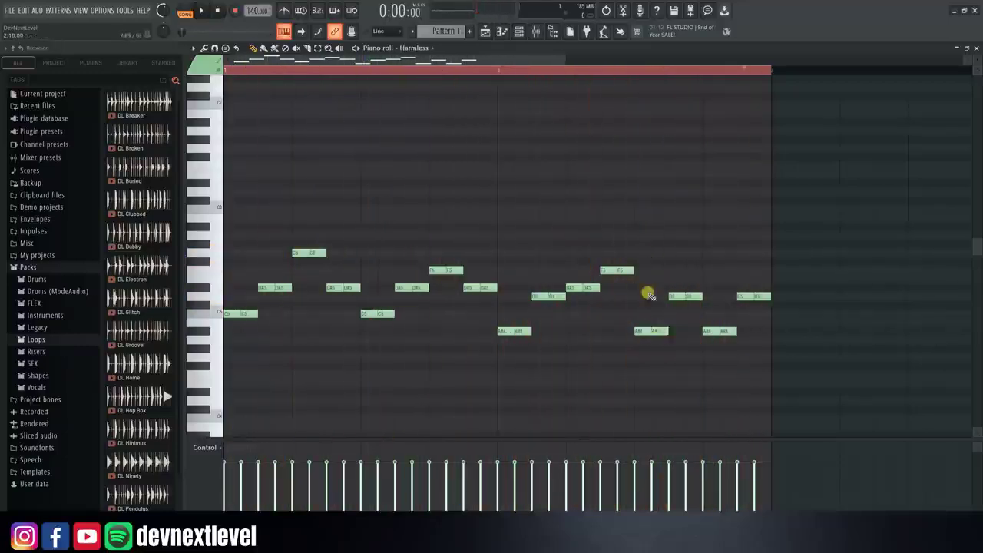
Step: Delete all A#4 and D5 notes on steps 9–16 of the second bar
{"action": "right_click", "coordinate": [651, 331]}
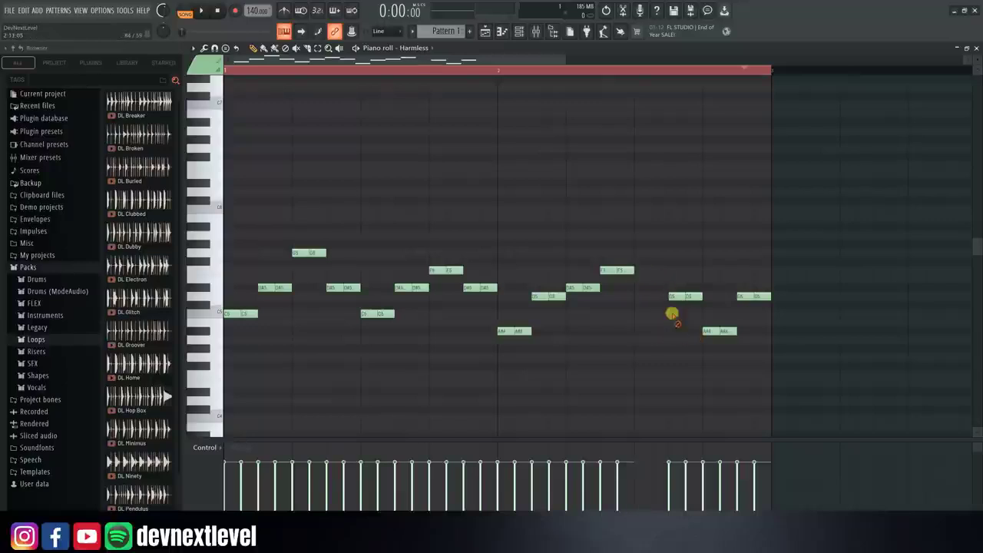
{"action": "right_click", "coordinate": [686, 296]}
{"action": "right_click", "coordinate": [754, 296]}
{"action": "right_click", "coordinate": [719, 331]}
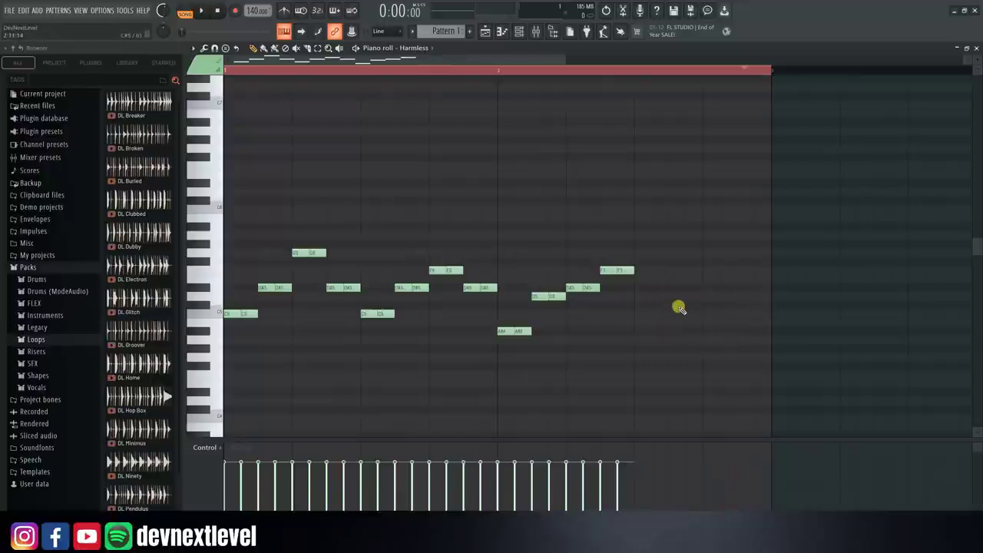
Step: Complete steps 9–16 of the second bar with descending pairs of G5, F5, D#5 and C5 notes, and play the melody
{"action": "left_click_drag", "start_coordinate": [637, 269], "coordinate": [641, 255]}
{"action": "left_click", "coordinate": [673, 271]}
{"action": "left_click", "coordinate": [707, 289]}
{"action": "left_click_drag", "start_coordinate": [741, 305], "coordinate": [741, 314]}
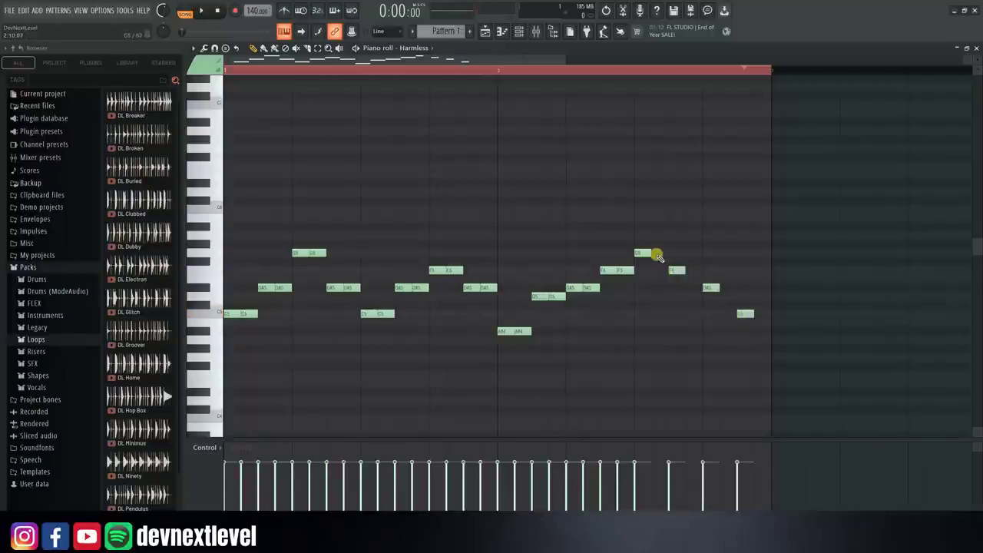
{"action": "left_click", "coordinate": [656, 254]}
{"action": "left_click", "coordinate": [691, 271]}
{"action": "left_click", "coordinate": [715, 287]}
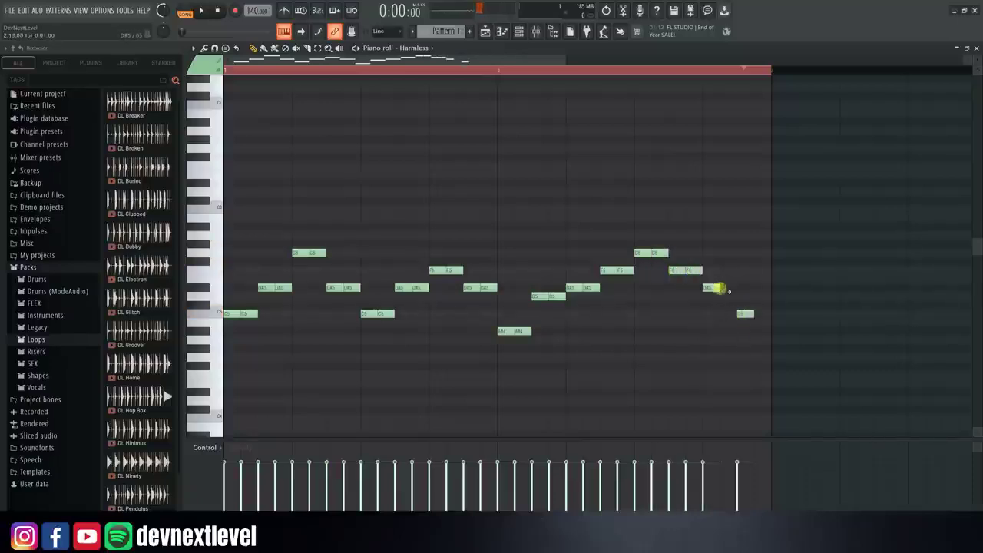
{"action": "left_click", "coordinate": [756, 314]}
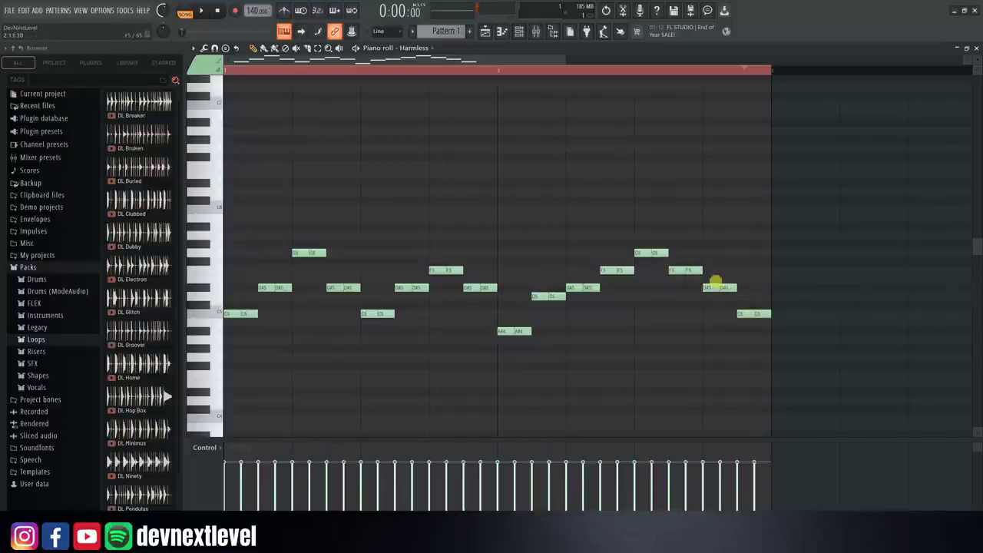
{"action": "key", "text": "space"}
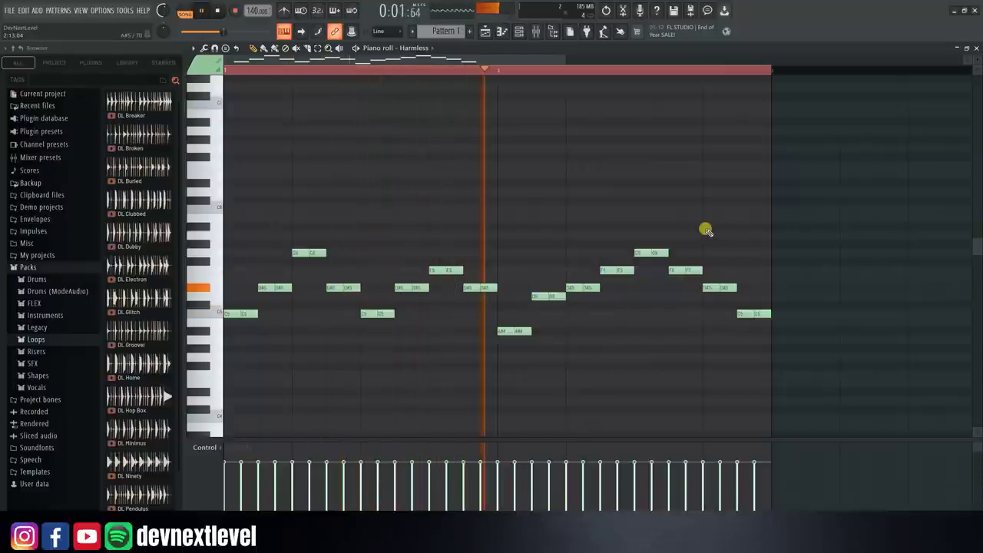
Step: Change every second note on steps 9–16 of the second bar to D#5, C6, G5 and F5 respectively, and play the melody
{"action": "key", "text": "space"}
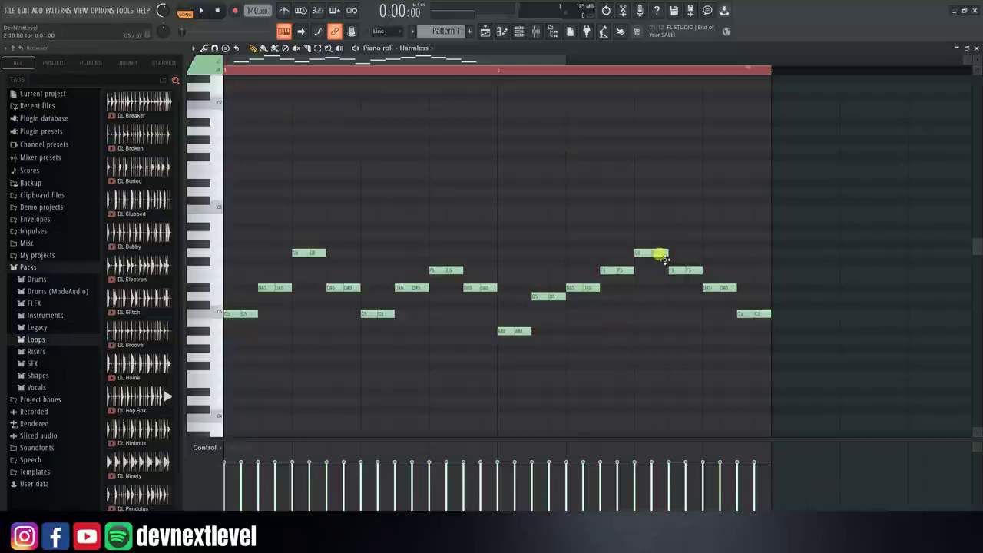
{"action": "left_click_drag", "start_coordinate": [663, 256], "coordinate": [658, 287]}
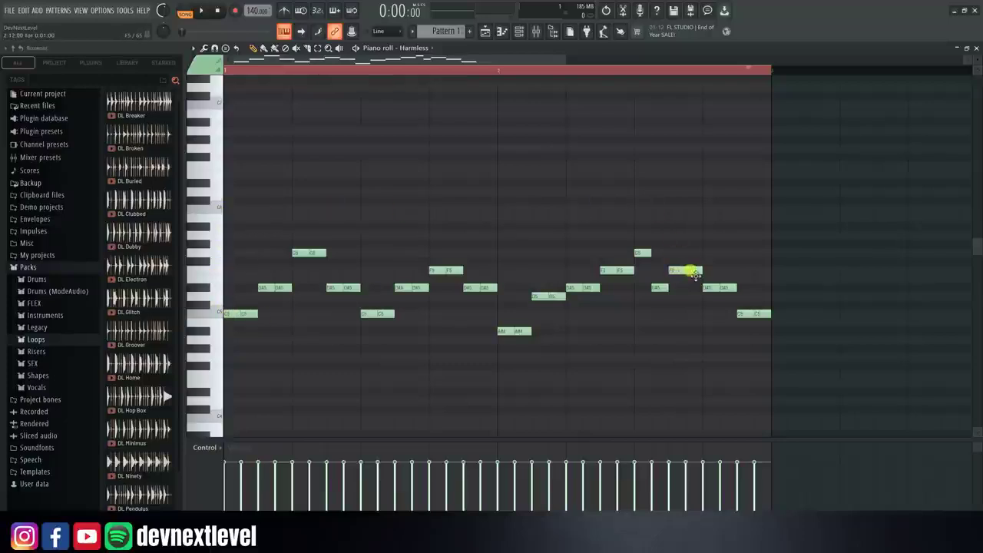
{"action": "left_click_drag", "start_coordinate": [693, 273], "coordinate": [685, 208]}
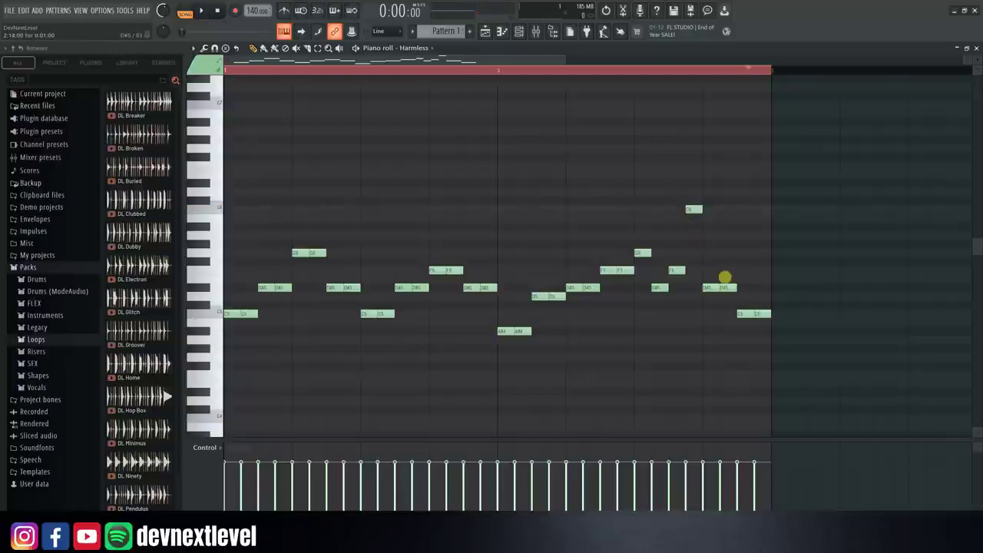
{"action": "left_click_drag", "start_coordinate": [728, 289], "coordinate": [727, 251]}
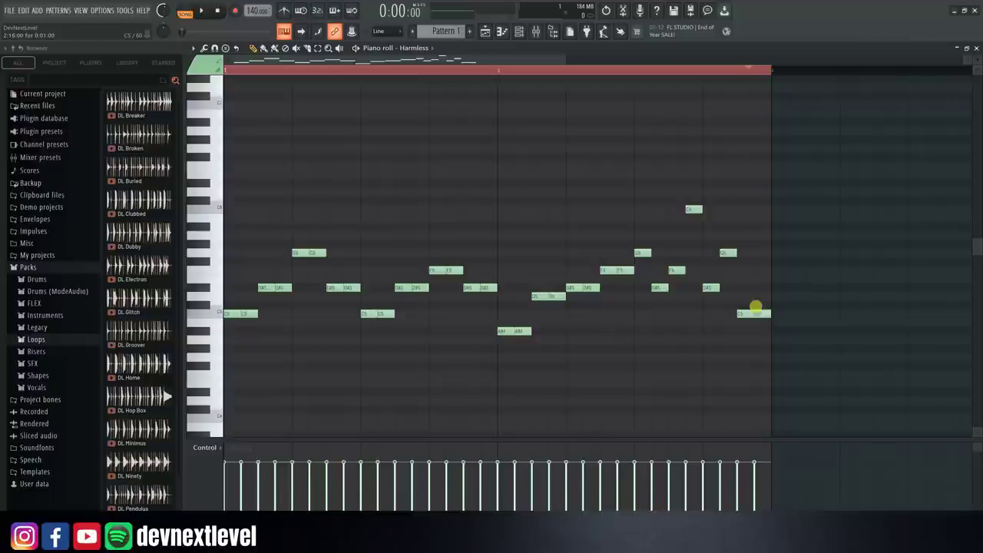
{"action": "left_click_drag", "start_coordinate": [760, 311], "coordinate": [762, 270]}
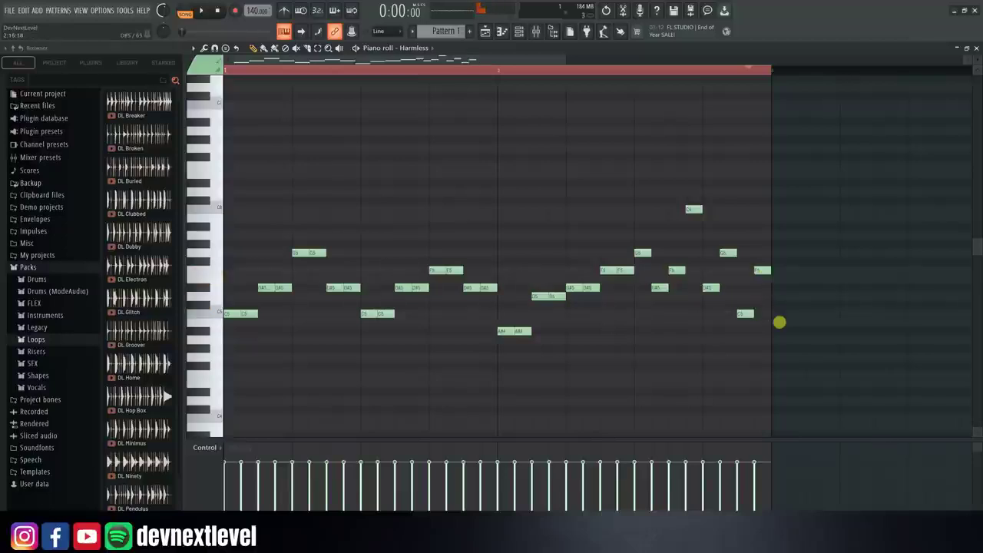
{"action": "key", "text": "space"}
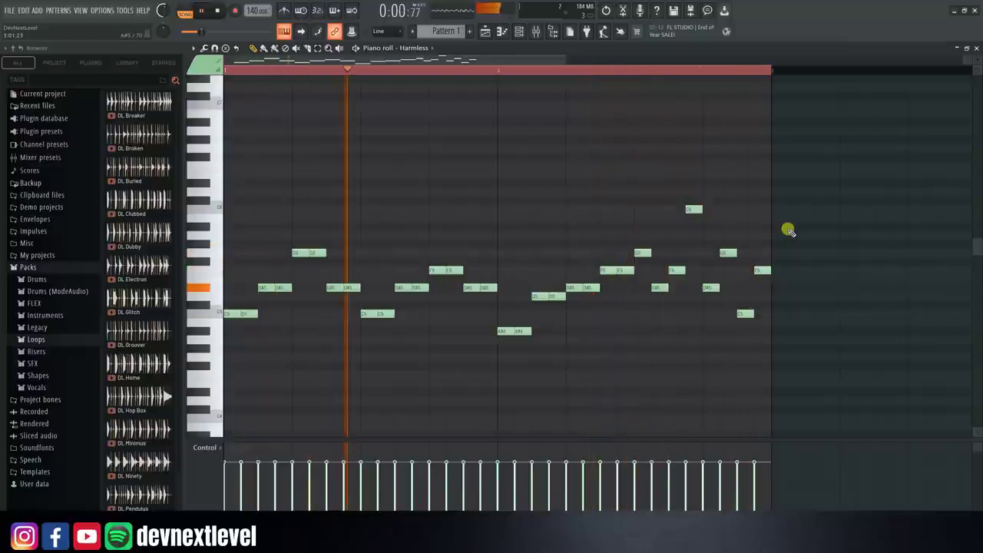
{"action": "key", "text": "space"}
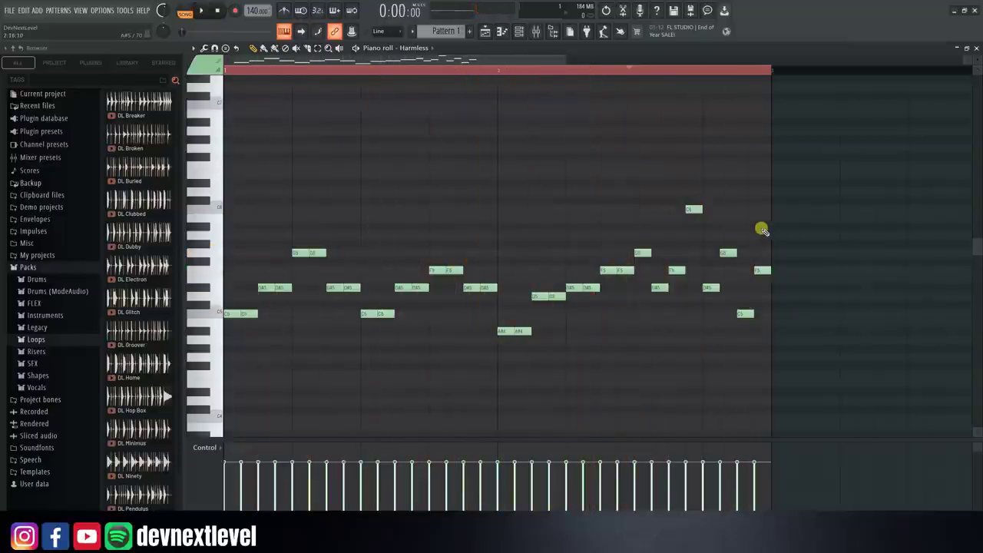
Step: Delete all notes of the melody and set the tempo to 90 BPM, restretching all channels
{"action": "left_click_drag", "start_coordinate": [820, 161], "coordinate": [123, 402]}
{"action": "key", "text": "Delete"}
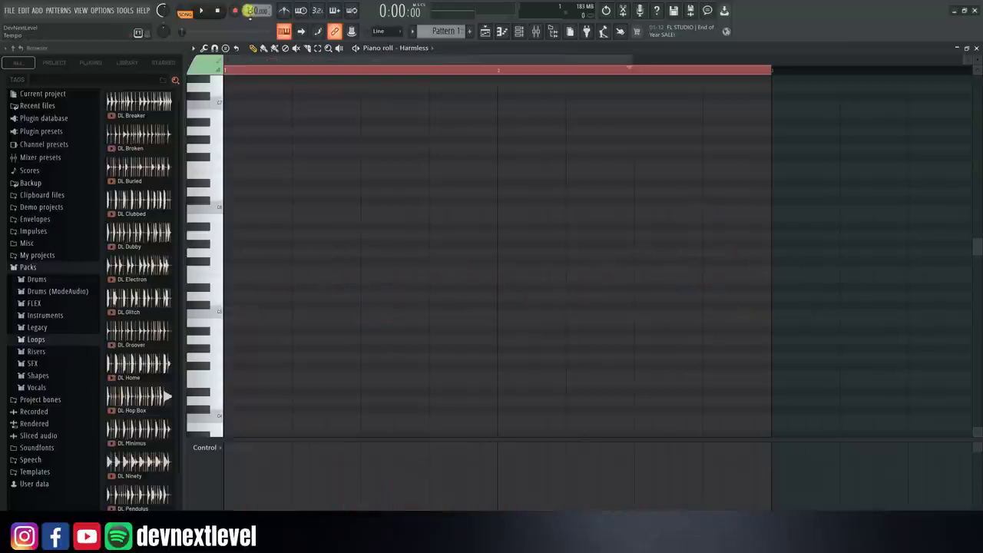
{"action": "right_click", "coordinate": [250, 11]}
{"action": "left_click", "coordinate": [350, 37]}
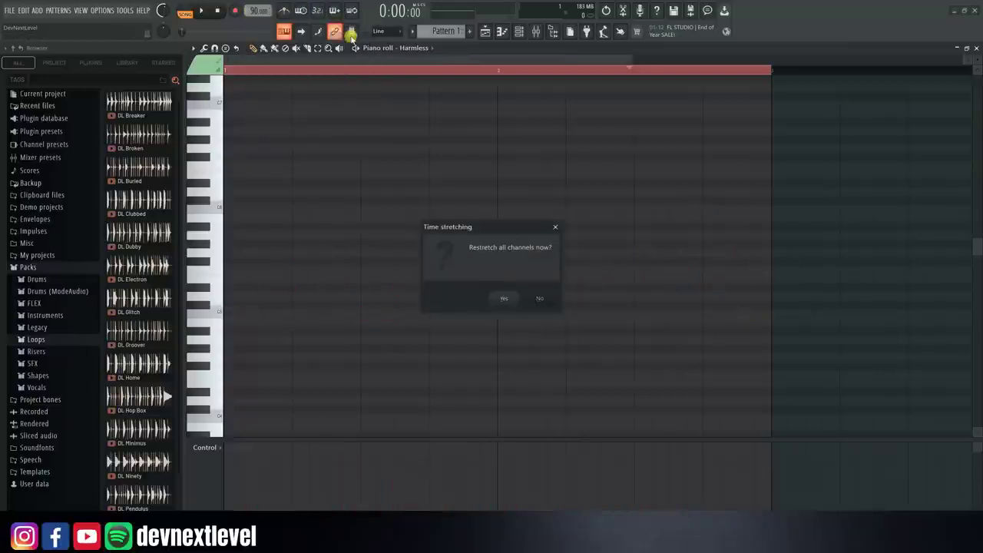
{"action": "left_click", "coordinate": [506, 296]}
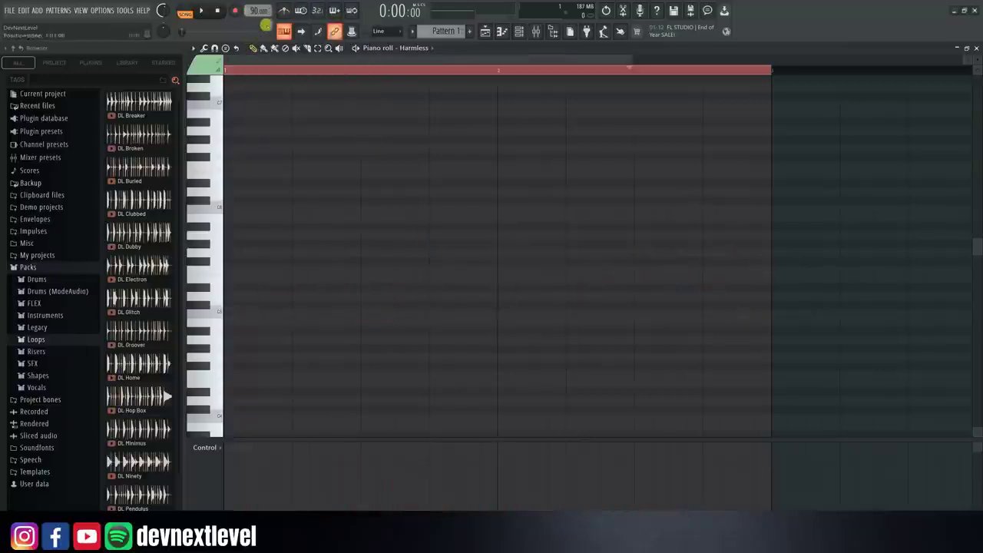
Step: Turn on the metronome and play the empty pattern along with the drum loop
{"action": "left_click", "coordinate": [283, 13]}
{"action": "key", "text": "space"}
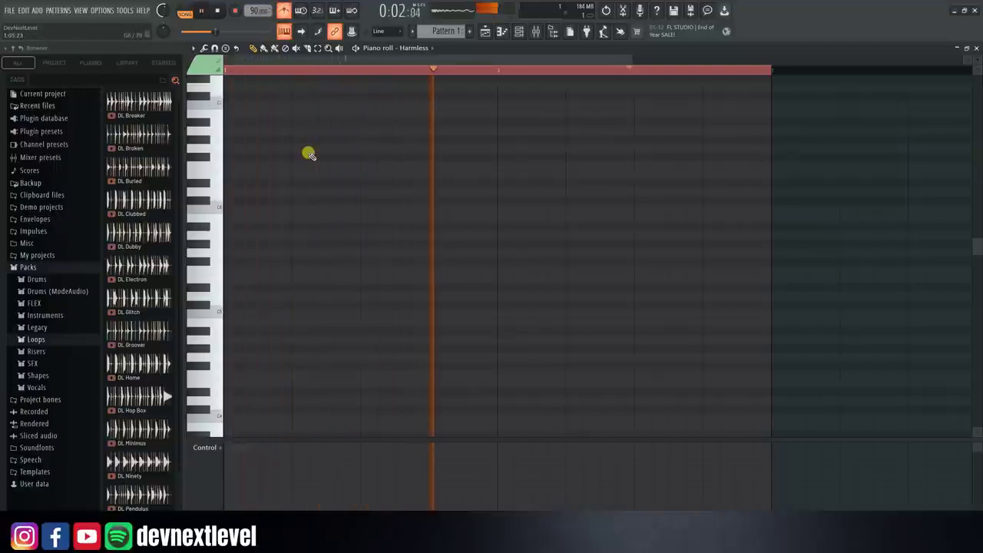
{"action": "key", "text": "space"}
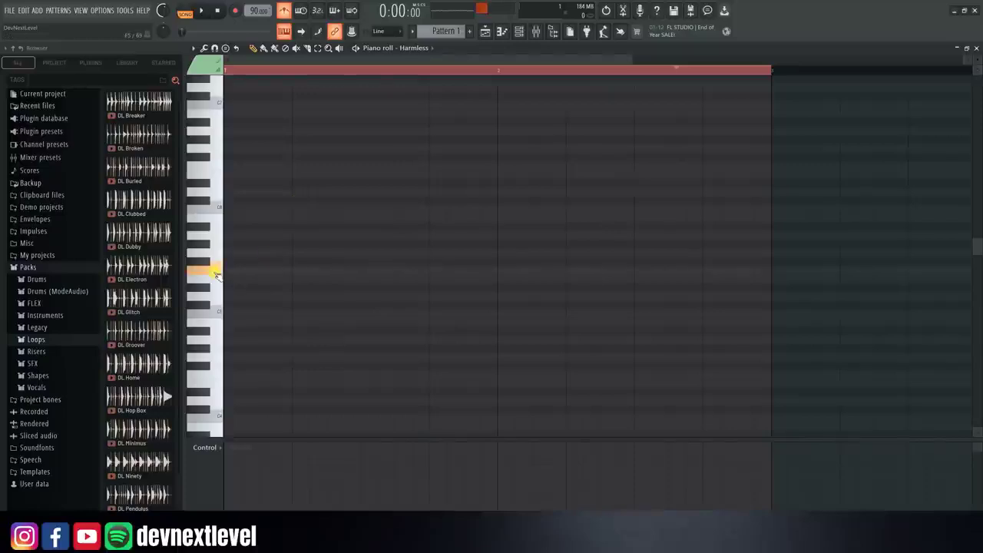
Step: Preview the piano keys between C5 and B5, including G#5, and listen to the beat for a starting rhythm
{"action": "left_click_drag", "start_coordinate": [218, 312], "coordinate": [219, 213]}
{"action": "left_click", "coordinate": [217, 234]}
{"action": "left_click", "coordinate": [216, 237]}
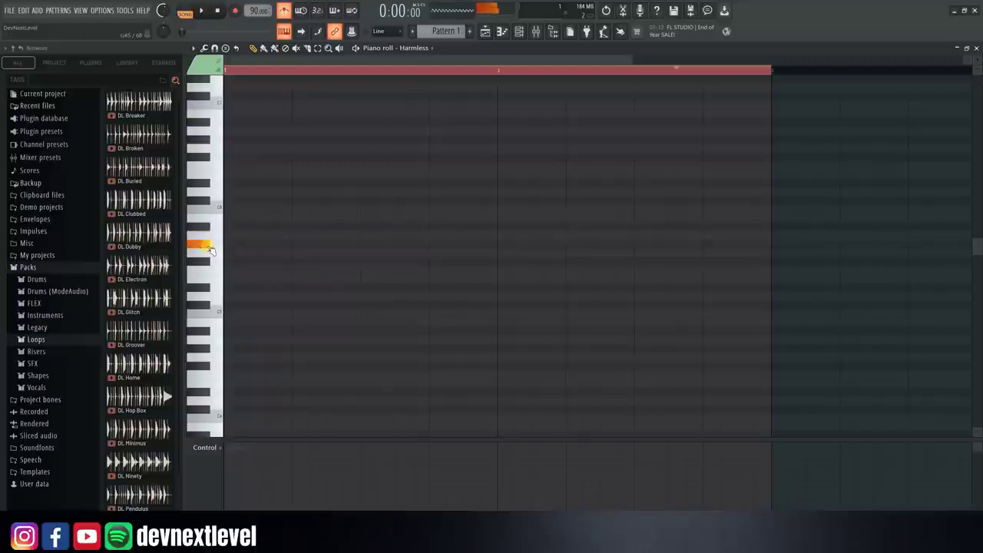
{"action": "left_click", "coordinate": [208, 245]}
{"action": "key", "text": "space"}
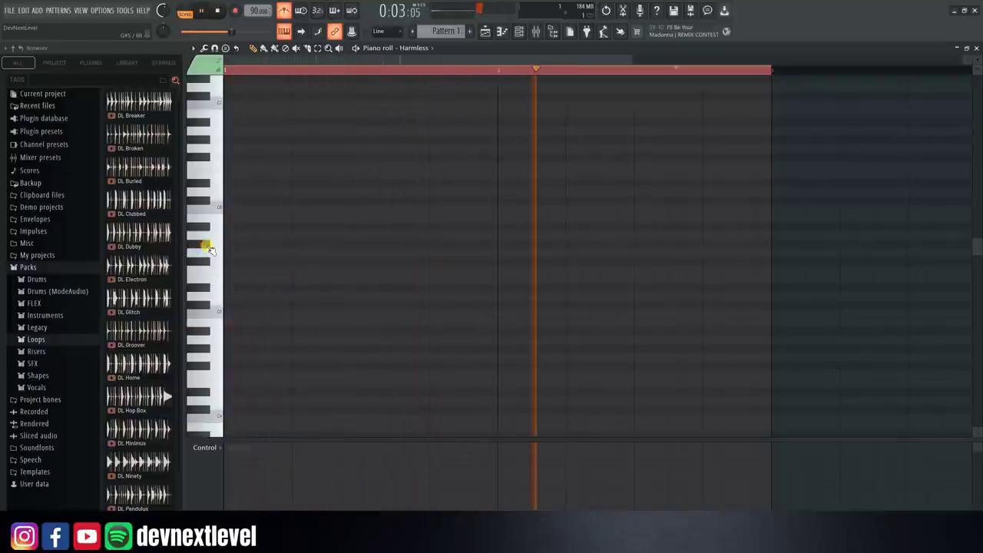
{"action": "key", "text": "space"}
{"action": "key", "text": "space"}
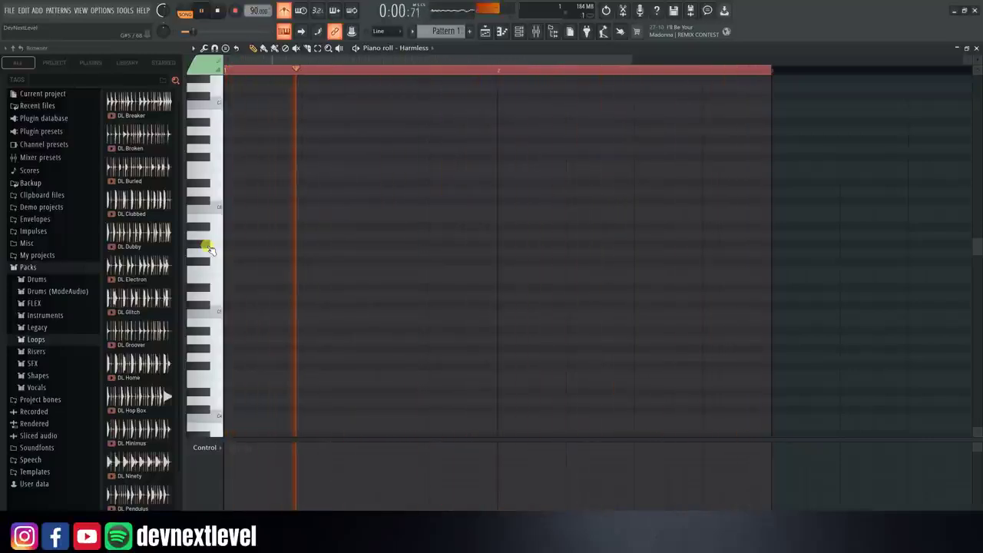
{"action": "key", "text": "space"}
Step: Place four G#5 notes on steps 1, 3, 5 and 7 of the first bar and play them
{"action": "left_click", "coordinate": [231, 244]}
{"action": "left_click", "coordinate": [265, 244]}
{"action": "left_click", "coordinate": [293, 244]}
{"action": "left_click", "coordinate": [327, 244]}
{"action": "key", "text": "space"}
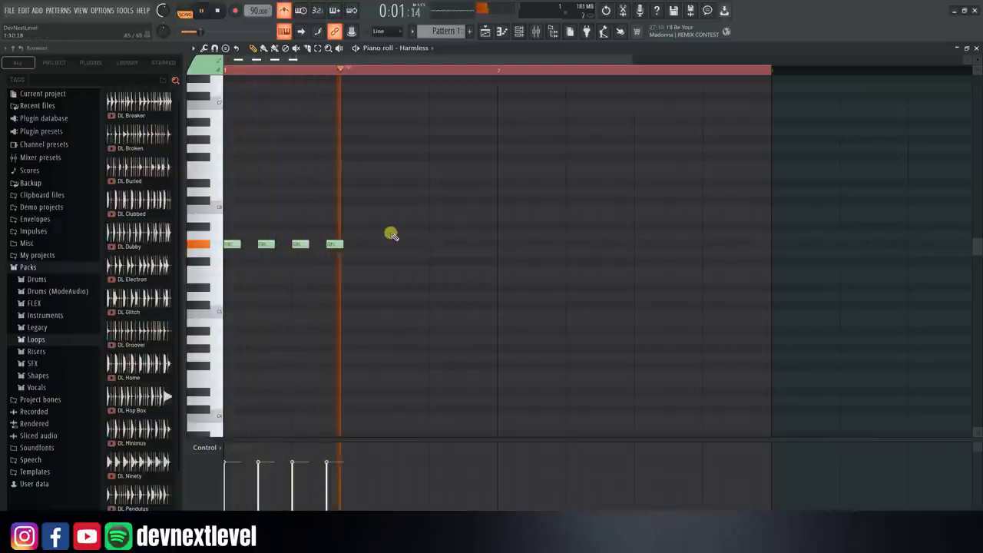
{"action": "key", "text": "space"}
Step: Add F#5 and A#5 on steps 15–16 of the first bar and G#5 on steps 1, 3, 5 and 7 of the second bar
{"action": "left_click", "coordinate": [469, 262]}
{"action": "left_click", "coordinate": [485, 227]}
{"action": "key", "text": "space"}
{"action": "left_click", "coordinate": [501, 244]}
{"action": "left_click", "coordinate": [533, 245]}
{"action": "left_click", "coordinate": [569, 244]}
{"action": "left_click", "coordinate": [602, 244]}
{"action": "key", "text": "space"}
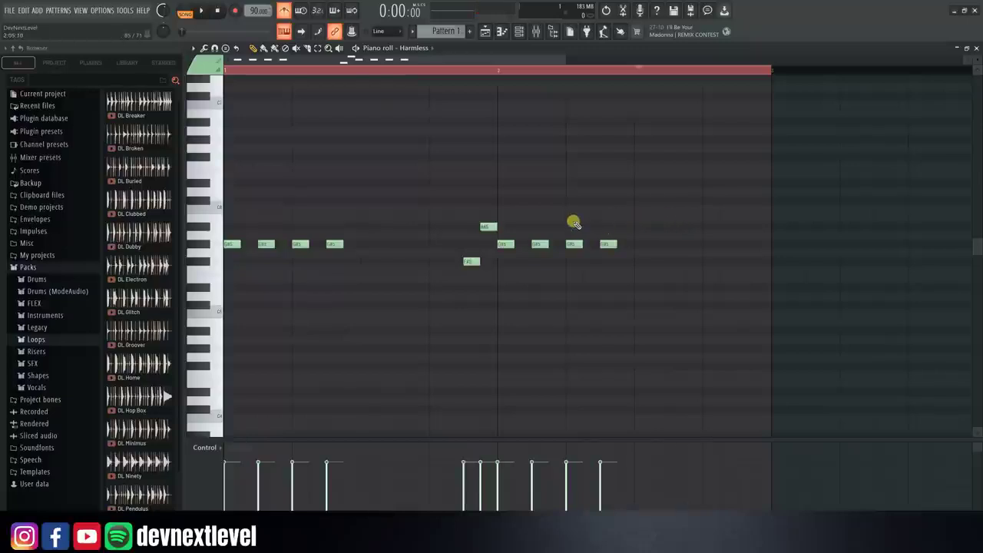
{"action": "key", "text": "ctrl+a"}
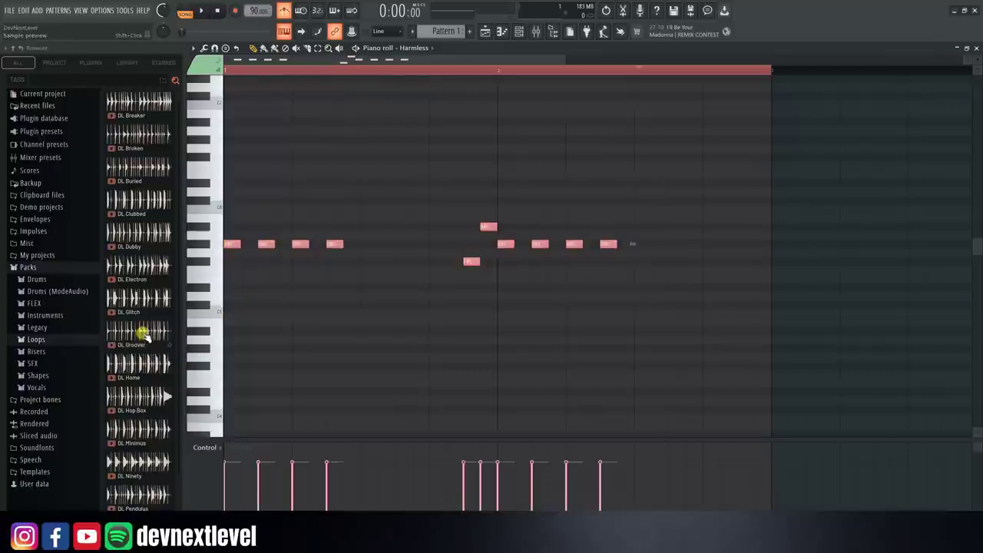
Step: In the playlist, move the DL Clubbed clip to the middle of bar 7, add Pattern 1 clips at bars 3 and 5, and play
{"action": "left_click", "coordinate": [489, 34]}
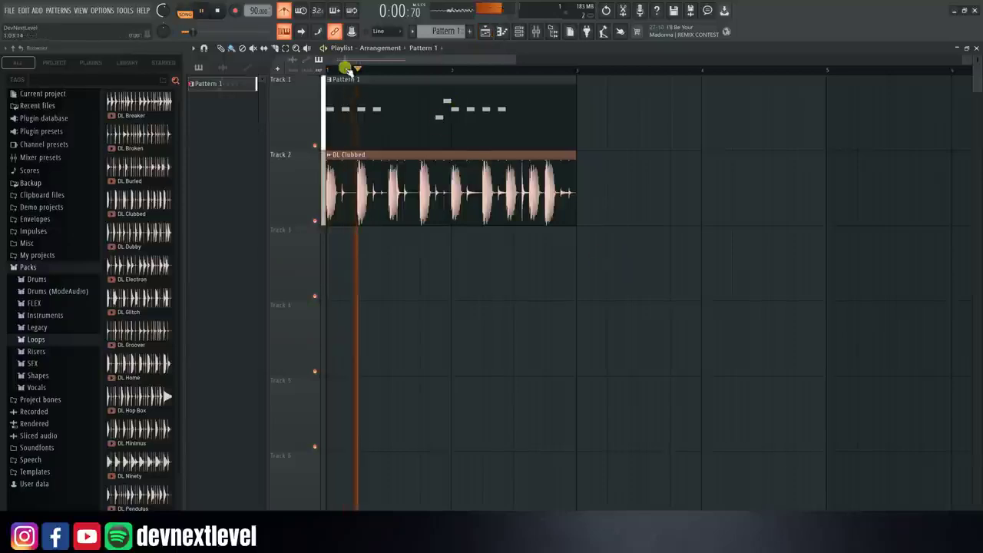
{"action": "scroll", "coordinate": [345, 67], "scroll_direction": "down", "scroll_amount": 2}
{"action": "scroll", "coordinate": [345, 67], "scroll_direction": "down", "scroll_amount": 2}
{"action": "left_click_drag", "start_coordinate": [351, 197], "coordinate": [687, 192]}
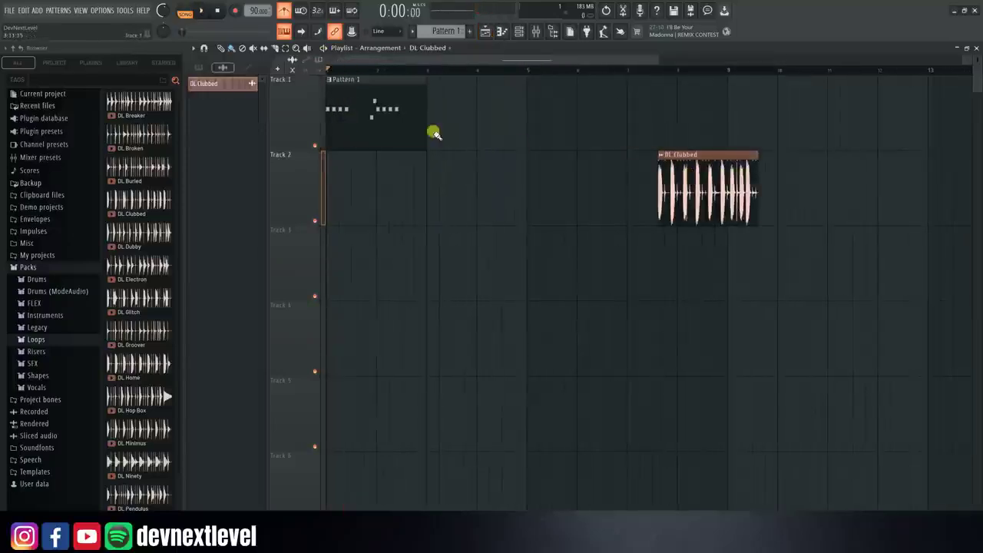
{"action": "left_click_drag", "start_coordinate": [428, 110], "coordinate": [579, 103]}
{"action": "key", "text": "space"}
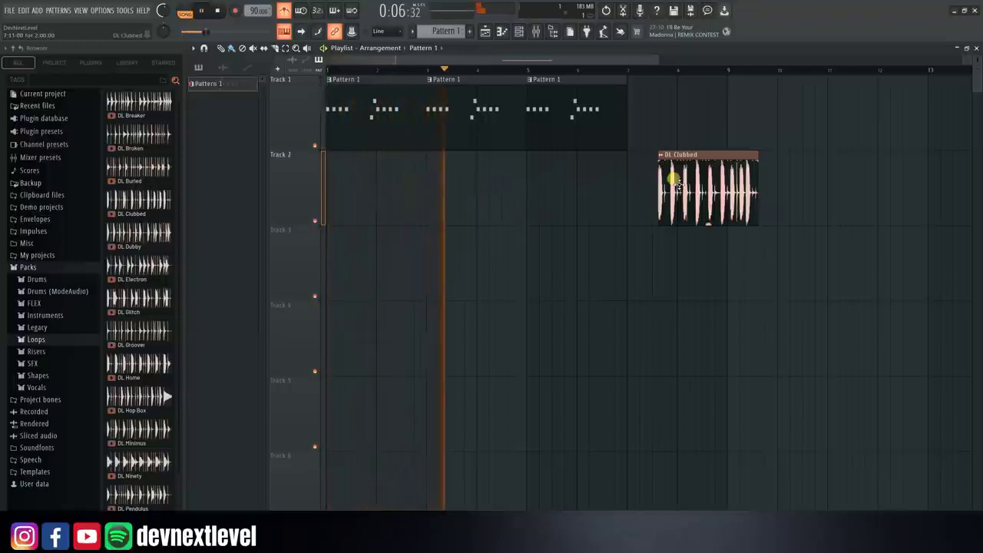
Step: Place a copy of the DL Clubbed clip on Track 3 at bar 5 and listen to it join the pattern
{"action": "left_click", "coordinate": [707, 208]}
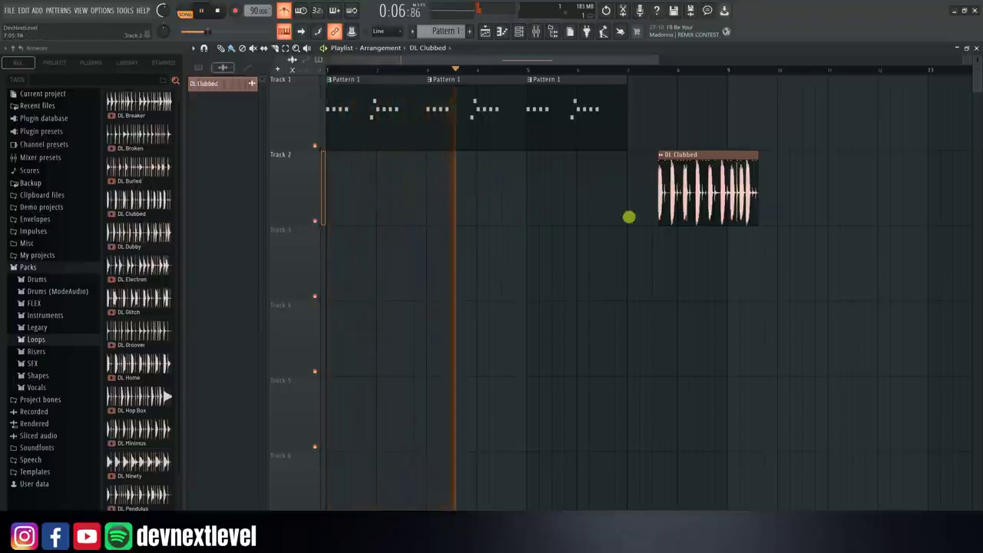
{"action": "left_click", "coordinate": [527, 244]}
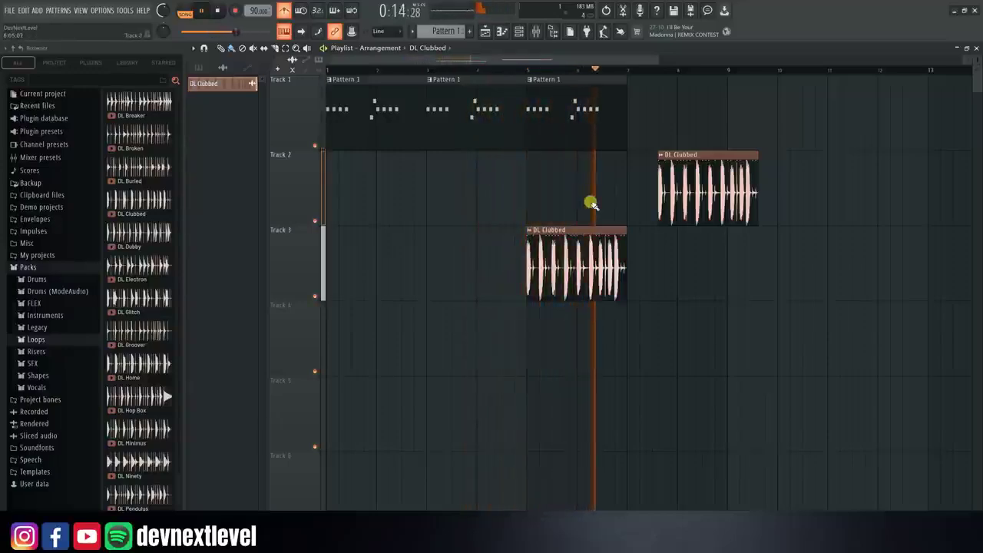
{"action": "key", "text": "space"}
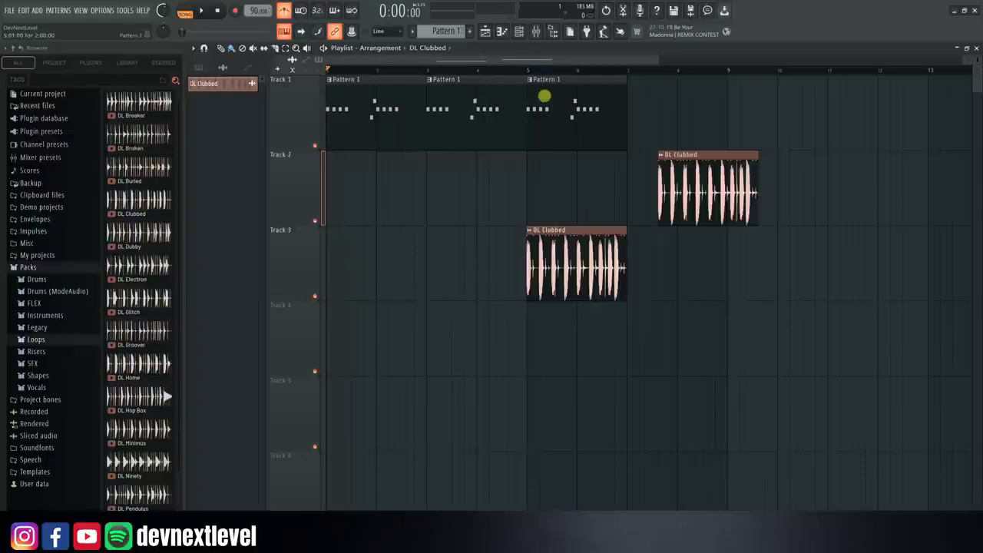
Step: Open Pattern 1 in the piano roll and preview the white keys F5, D6, F4 and A4 and the black keys C#4, D#5 and G#5
{"action": "double_click", "coordinate": [545, 98]}
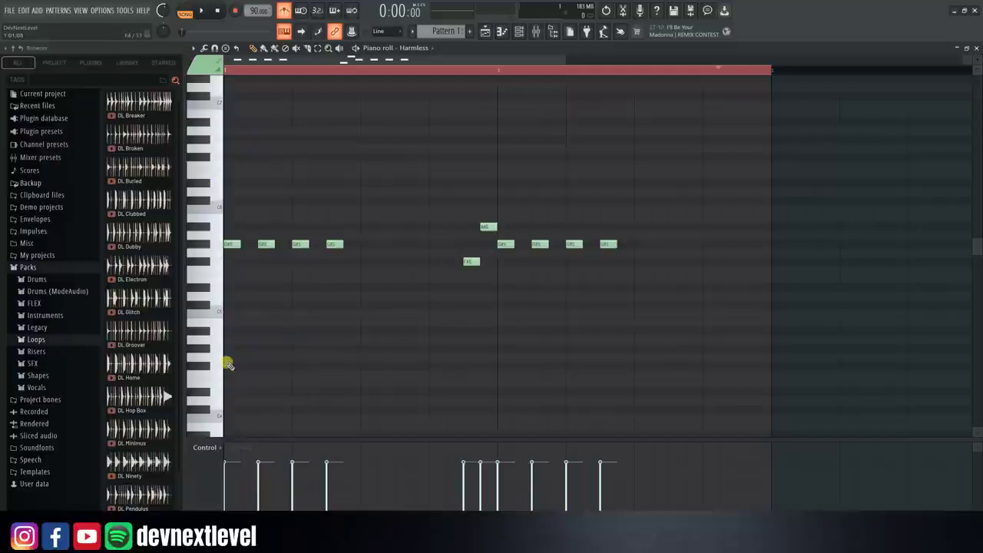
{"action": "left_click", "coordinate": [220, 272]}
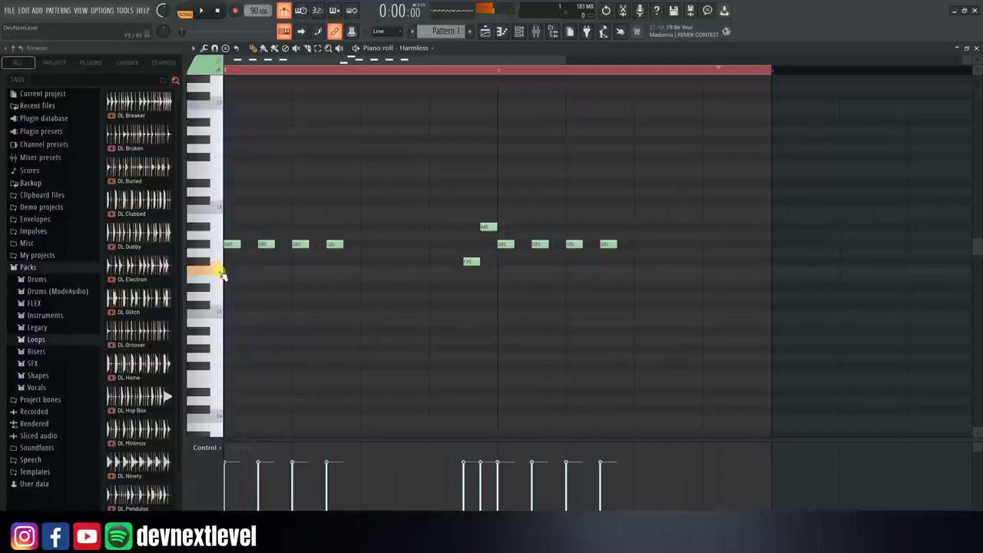
{"action": "left_click", "coordinate": [217, 192]}
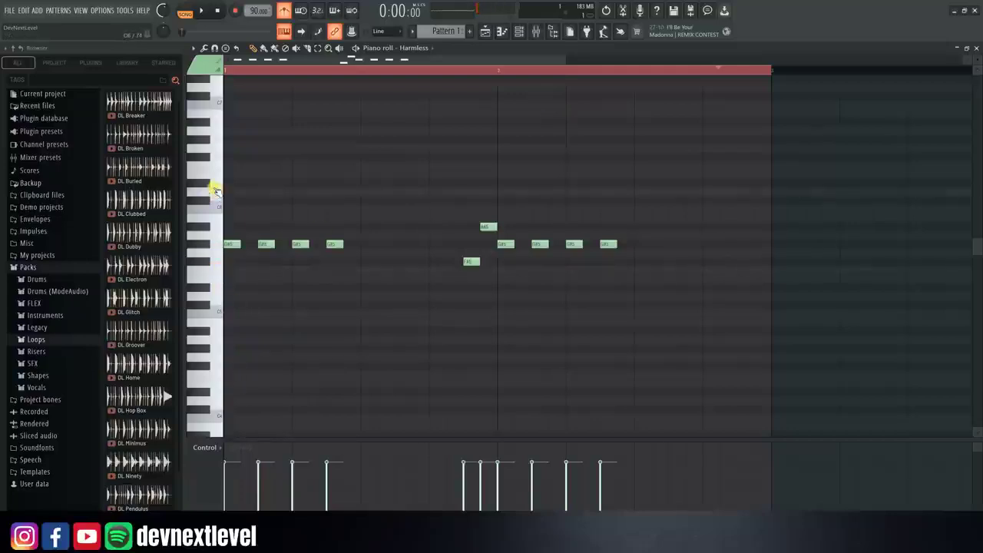
{"action": "left_click", "coordinate": [220, 374]}
{"action": "left_click", "coordinate": [220, 374]}
{"action": "left_click", "coordinate": [219, 342]}
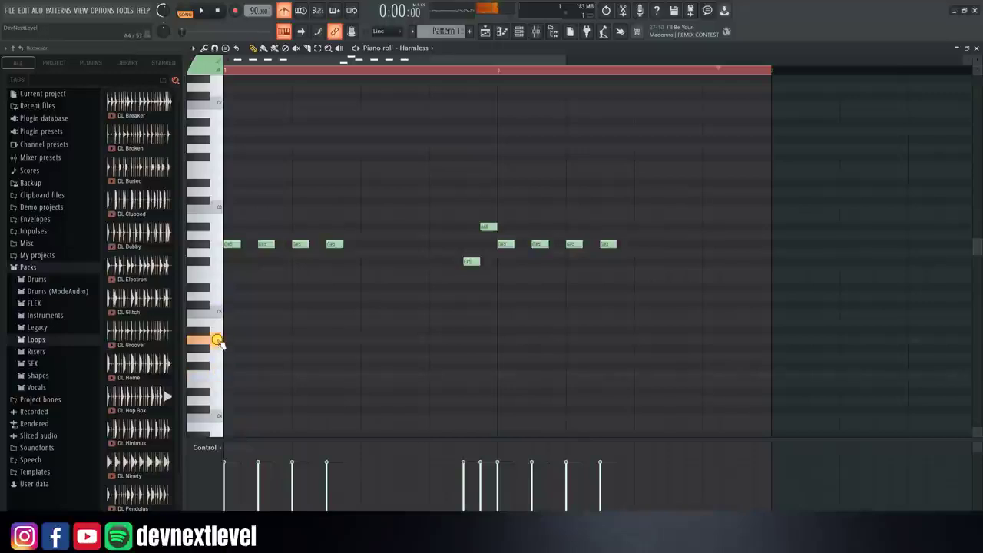
{"action": "left_click", "coordinate": [202, 413]}
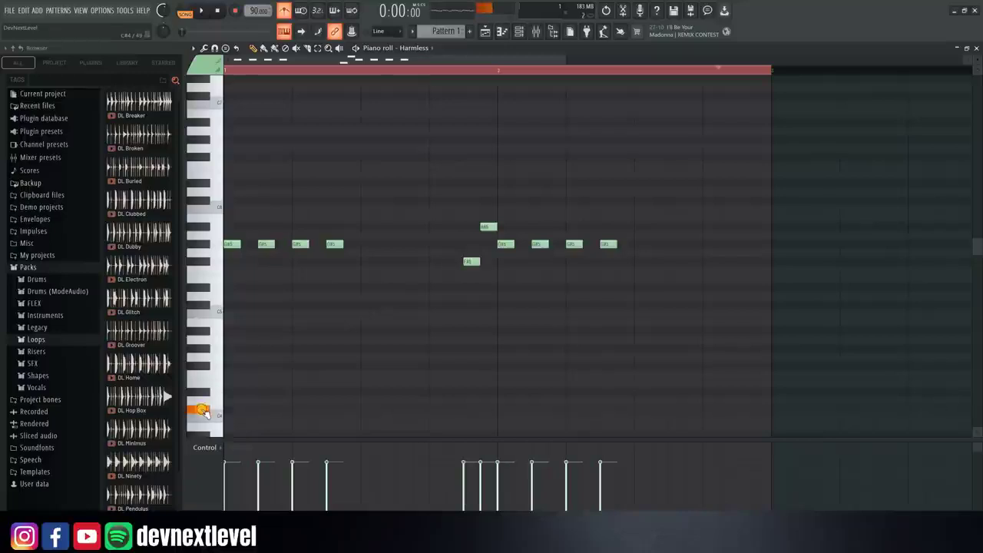
{"action": "left_click", "coordinate": [208, 288]}
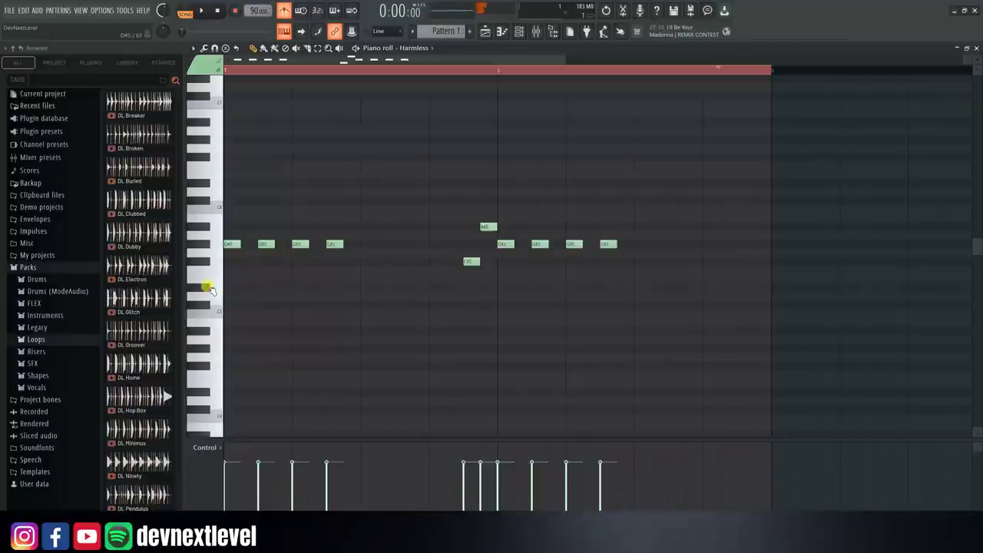
{"action": "left_click", "coordinate": [208, 245]}
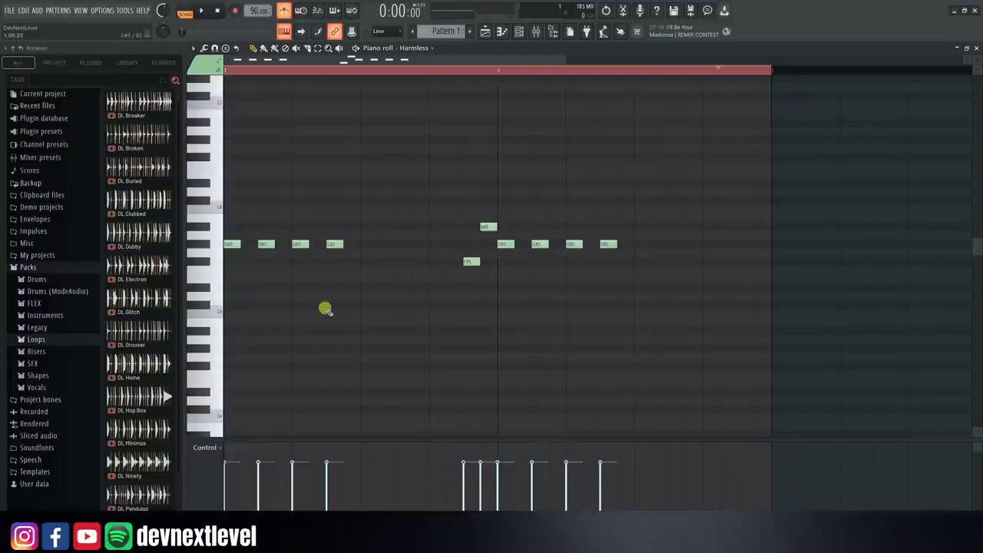
Step: Delete all notes of the pattern and play the metronome alone
{"action": "left_click_drag", "start_coordinate": [737, 143], "coordinate": [169, 330]}
{"action": "key", "text": "Delete"}
{"action": "key", "text": "space"}
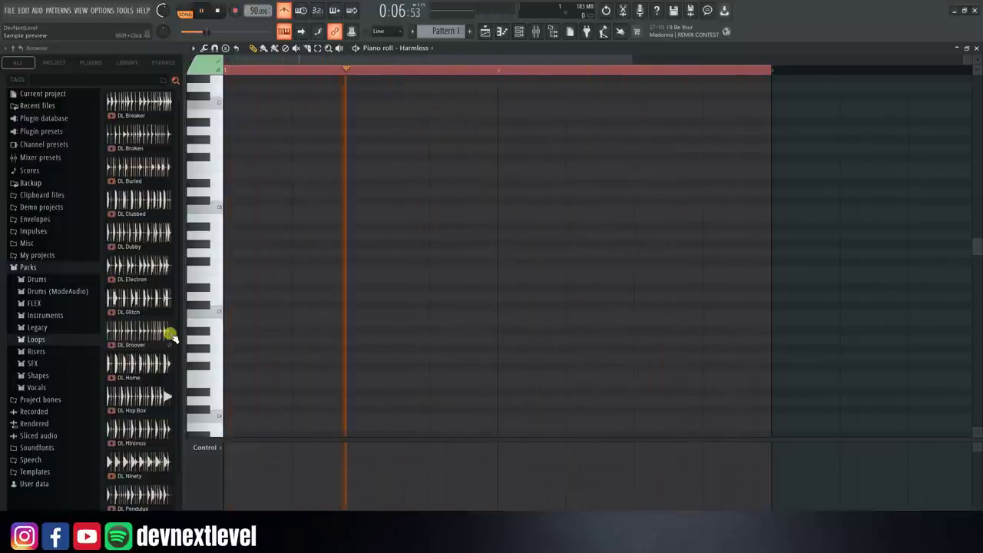
{"action": "key", "text": "space"}
Step: Place D#5 notes on steps 1 and 4 and an F#5 on step 5 of the first bar, and play them
{"action": "left_click", "coordinate": [232, 286]}
{"action": "left_click", "coordinate": [277, 287]}
{"action": "left_click", "coordinate": [293, 261]}
{"action": "key", "text": "space"}
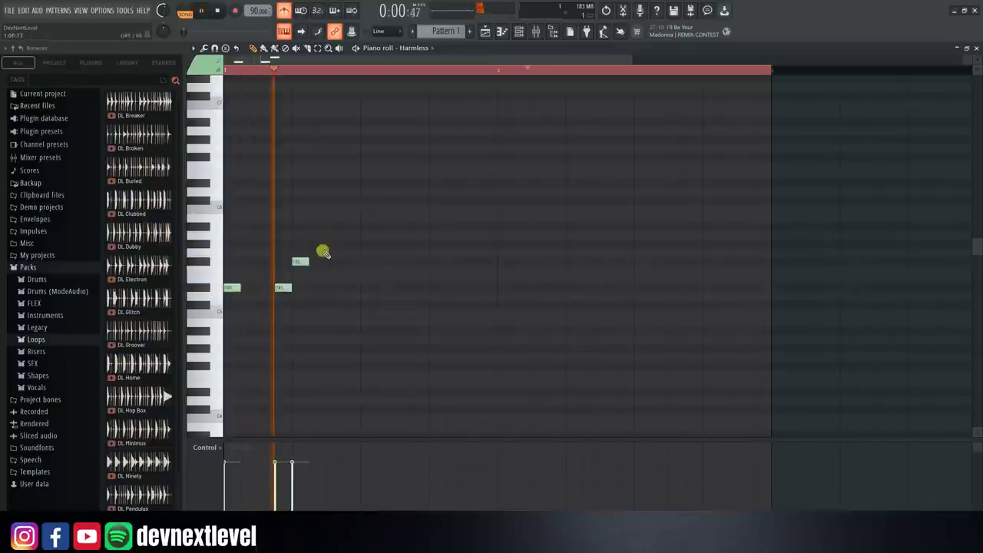
{"action": "key", "text": "space"}
Step: Add an F#5 on step 6 and an F5 on step 7 of the first bar, and play the melody
{"action": "left_click", "coordinate": [318, 262]}
{"action": "left_click", "coordinate": [342, 271]}
{"action": "key", "text": "space"}
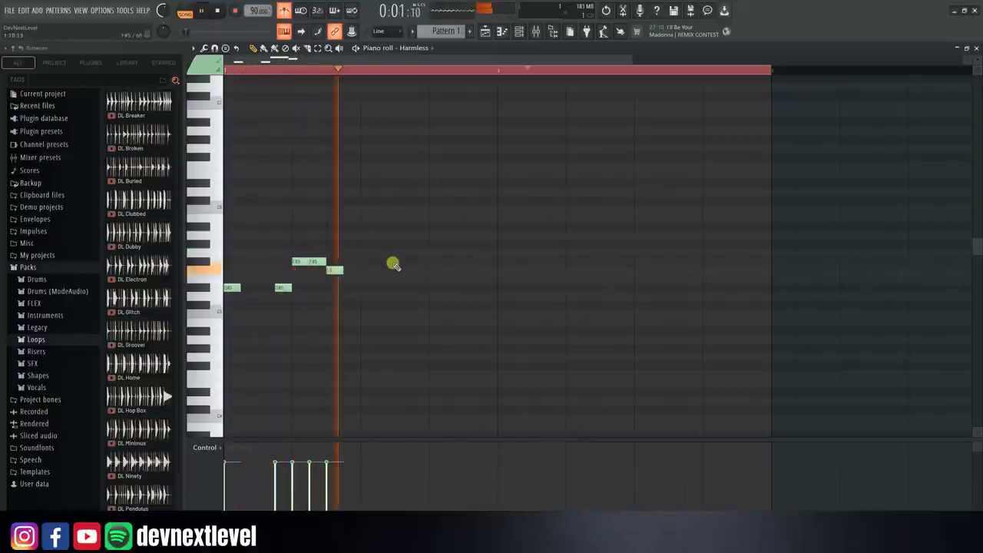
{"action": "key", "text": "space"}
{"action": "key", "text": "space"}
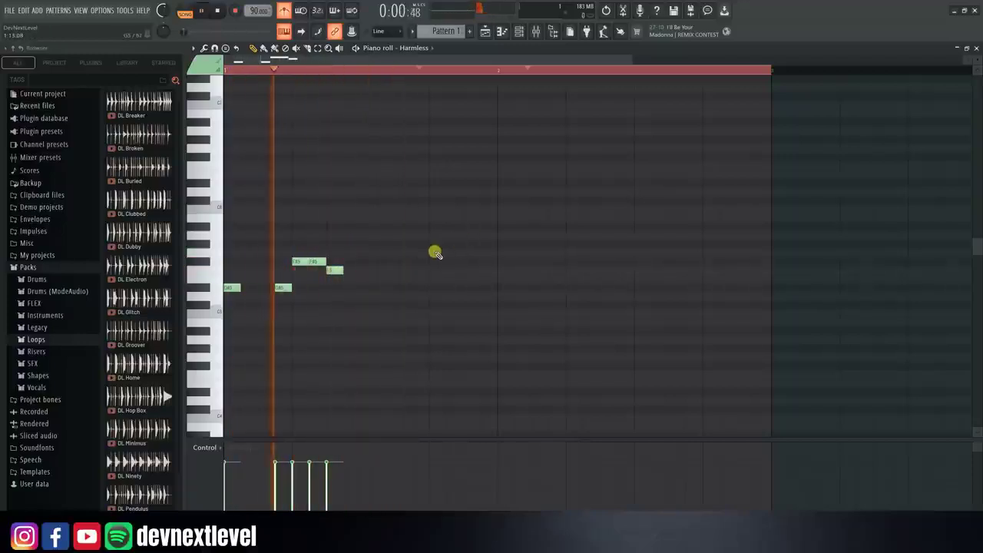
Step: Add D#5, G#5, F#5 and F5 notes on steps 12 to 15 of the first bar, and play the melody
{"action": "key", "text": "space"}
{"action": "left_click", "coordinate": [418, 287]}
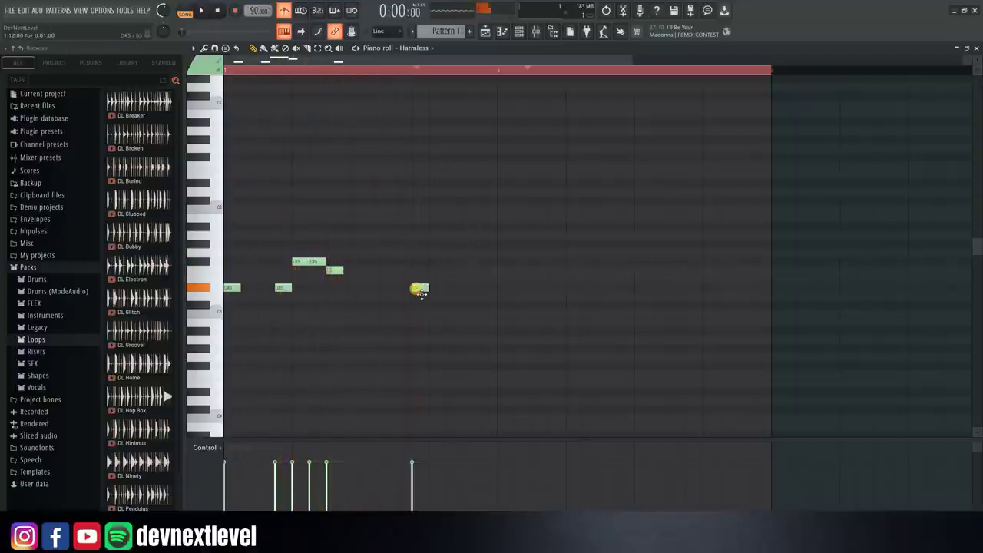
{"action": "left_click_drag", "start_coordinate": [430, 261], "coordinate": [447, 239]}
{"action": "left_click", "coordinate": [451, 262]}
{"action": "left_click", "coordinate": [468, 271]}
{"action": "key", "text": "space"}
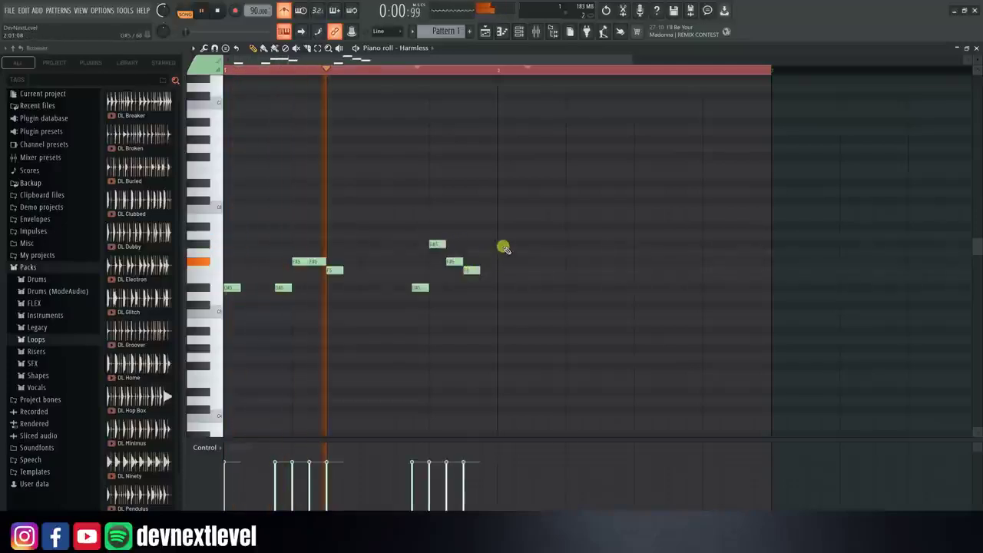
{"action": "key", "text": "space"}
Step: Raise the first bar's step 14 note to G#5, duplicate the bar's notes into the second bar, and play them
{"action": "left_click_drag", "start_coordinate": [500, 207], "coordinate": [230, 338]}
{"action": "left_click_drag", "start_coordinate": [235, 289], "coordinate": [355, 289]}
{"action": "left_click_drag", "start_coordinate": [467, 291], "coordinate": [500, 287]}
{"action": "left_click", "coordinate": [538, 224]}
{"action": "key", "text": "space"}
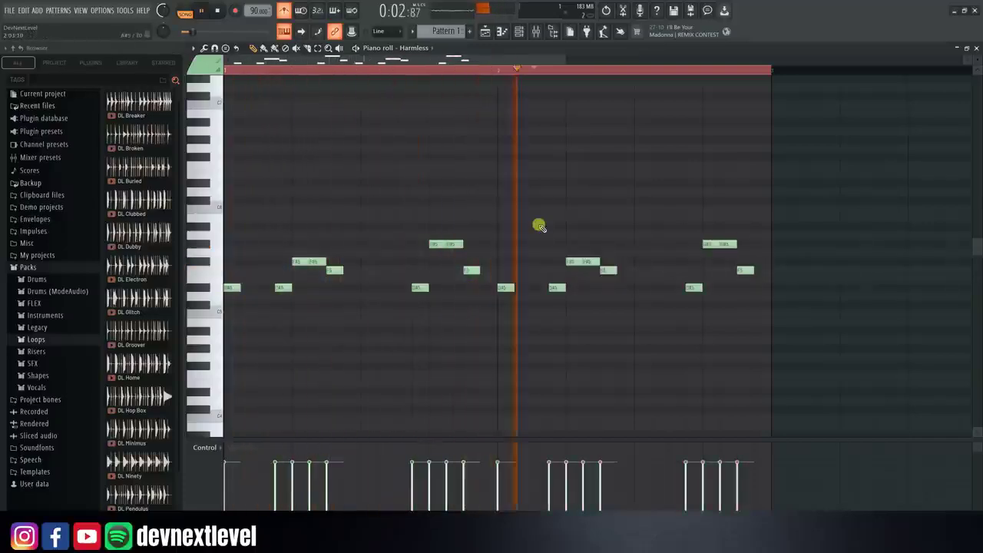
{"action": "key", "text": "space"}
Step: Raise the note on step 13 of the second bar to A#5, play the melody, and return to the playlist
{"action": "left_click_drag", "start_coordinate": [712, 246], "coordinate": [707, 226]}
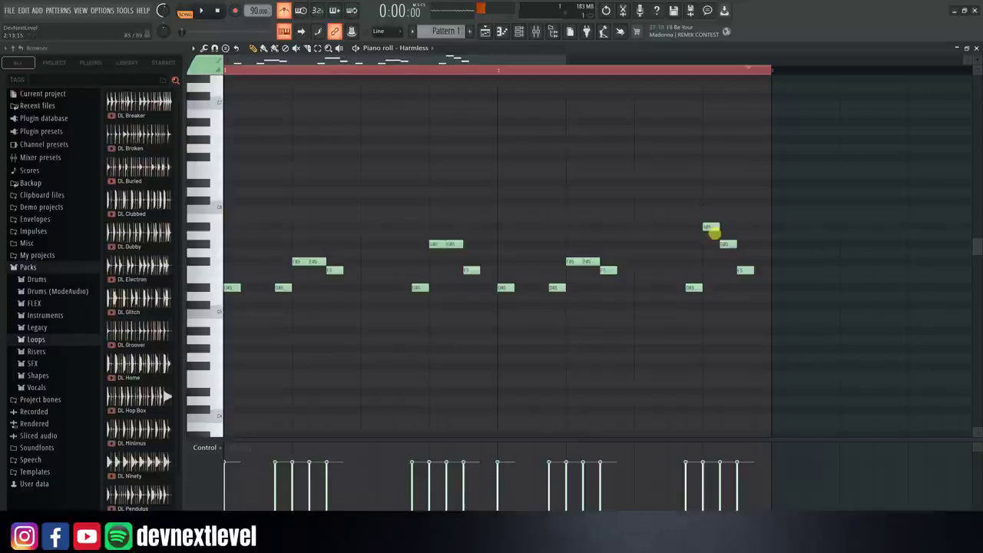
{"action": "key", "text": "space"}
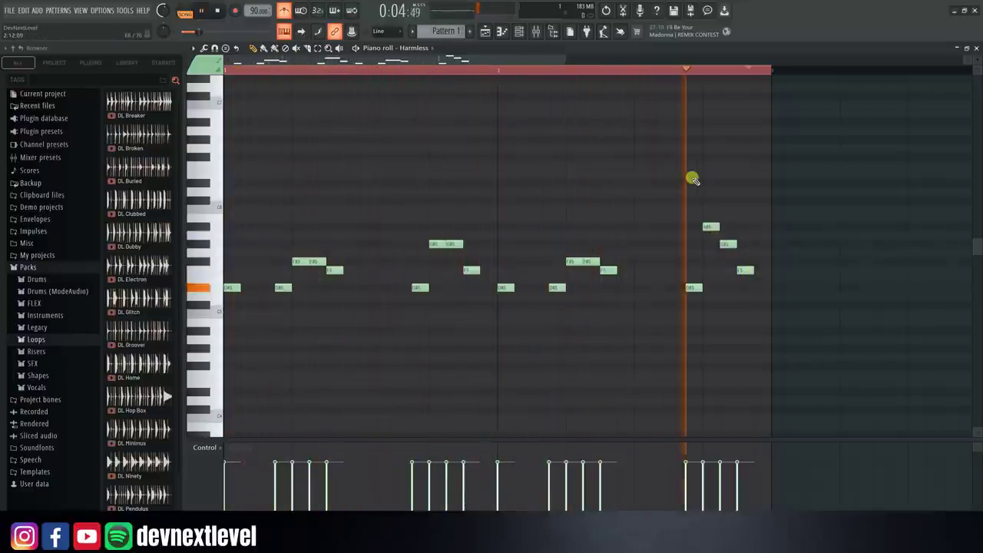
{"action": "key", "text": "space"}
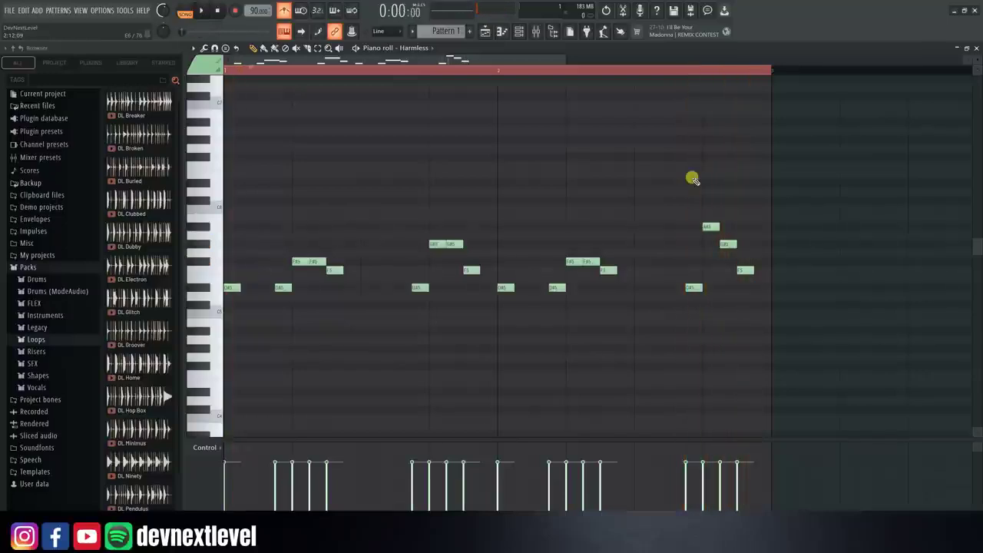
{"action": "left_click", "coordinate": [484, 31]}
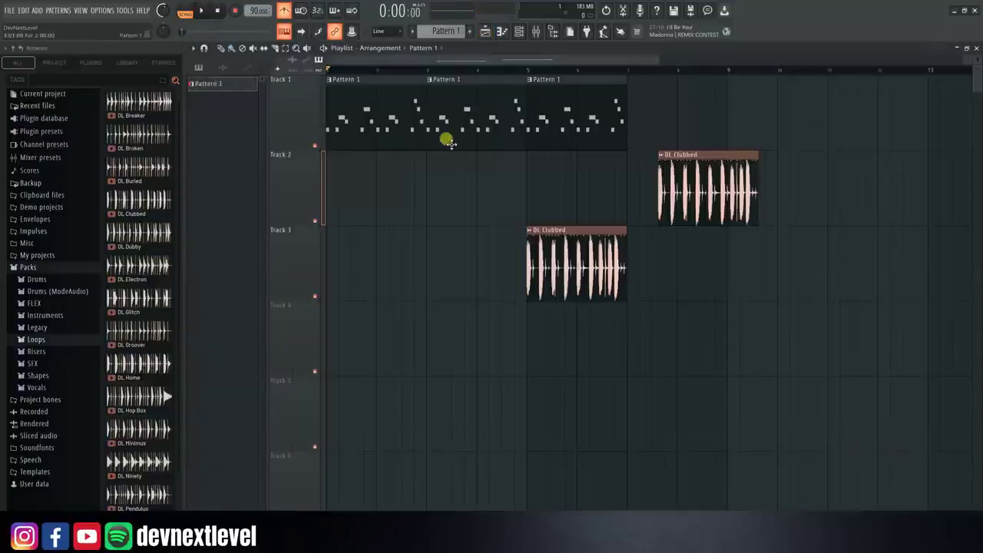